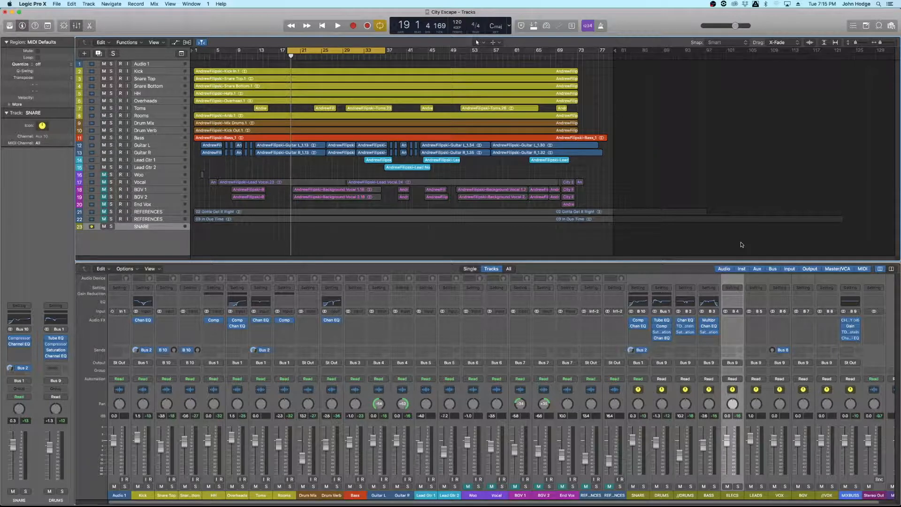
# Play back the cycled section to hear the mix before processing the electric guitars.
pyautogui.press('space')
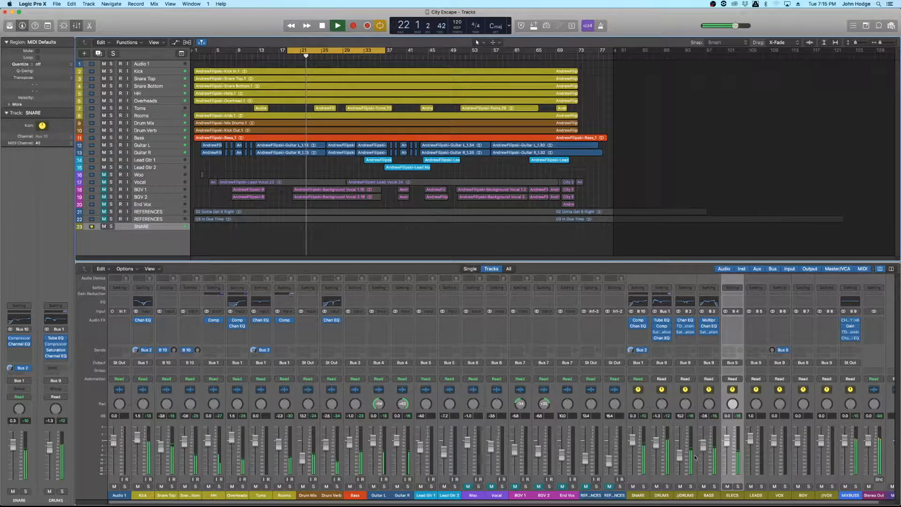
pyautogui.moveTo(702, 448); pyautogui.dragTo(704, 447)
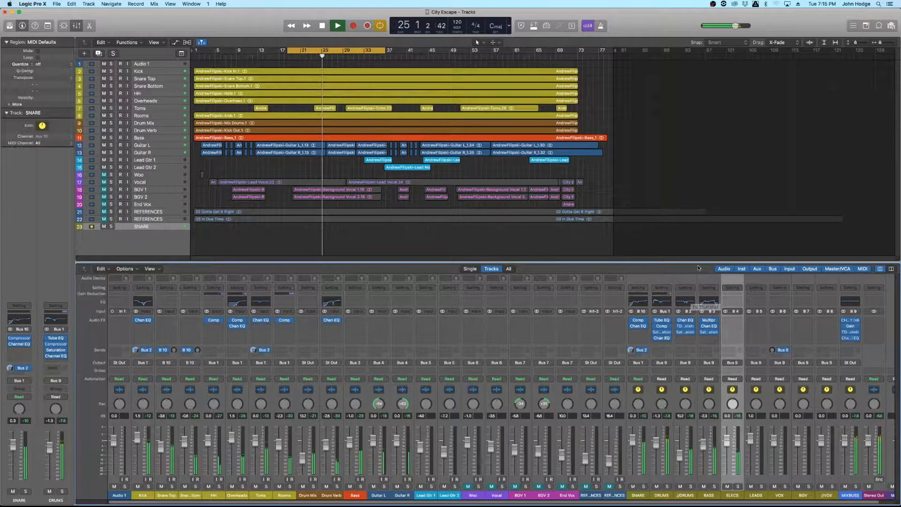
pyautogui.press('space')
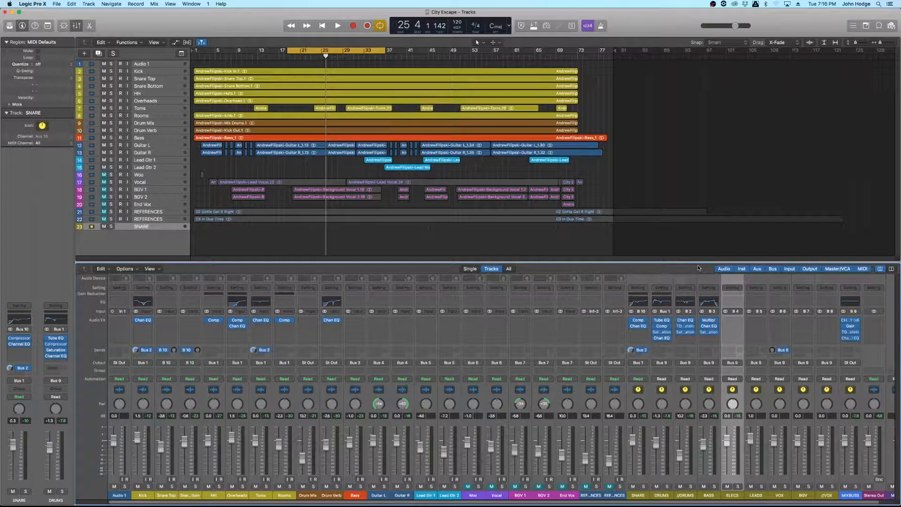
# Insert a Channel EQ on the ELECS bus and place its window over the middle of the project.
pyautogui.click(735, 303)
pyautogui.moveTo(223, 22); pyautogui.dragTo(428, 249)
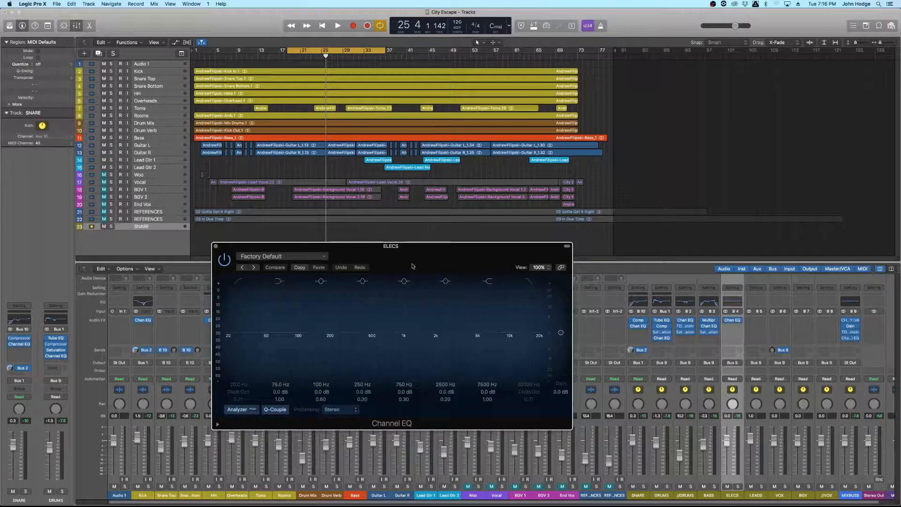
pyautogui.moveTo(393, 255); pyautogui.dragTo(398, 243)
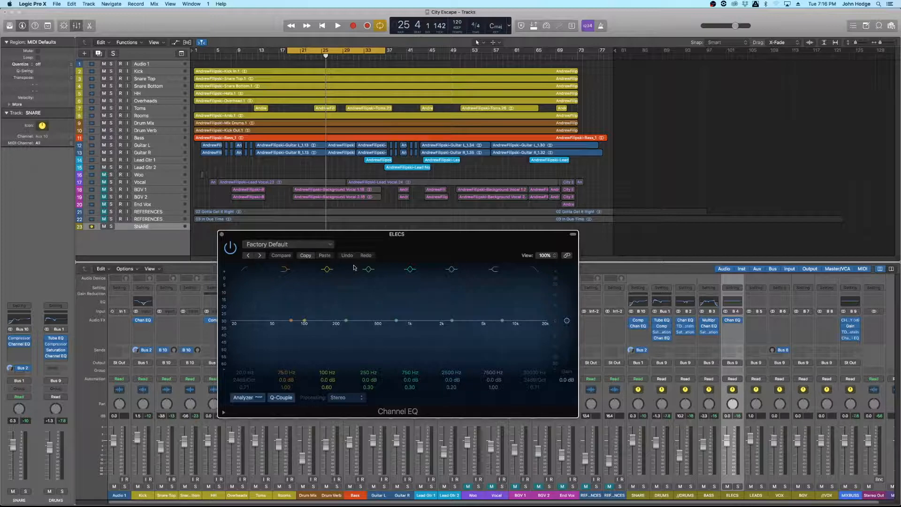
# Enable the low cut on the ELECS EQ and set it to 120 Hz with a Q of 0.83 during playback.
pyautogui.press('space')
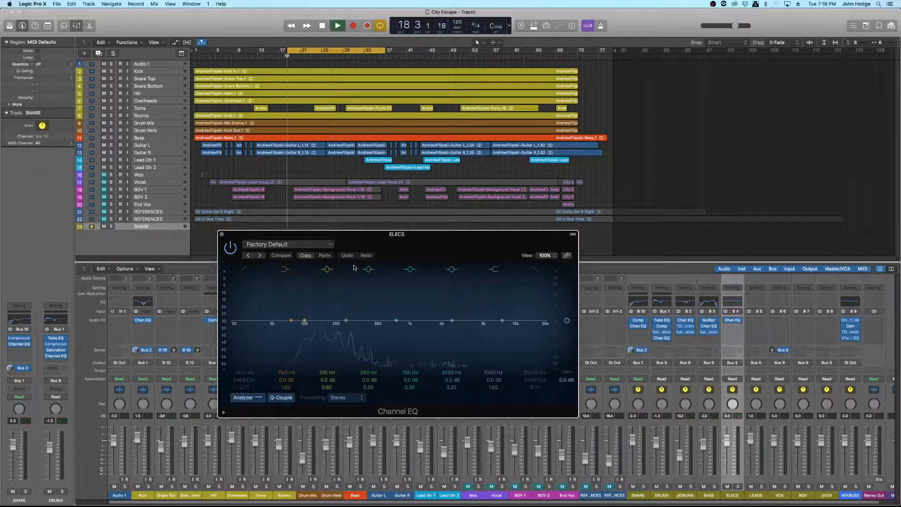
pyautogui.click(244, 270)
pyautogui.moveTo(242, 372); pyautogui.dragTo(242, 347)
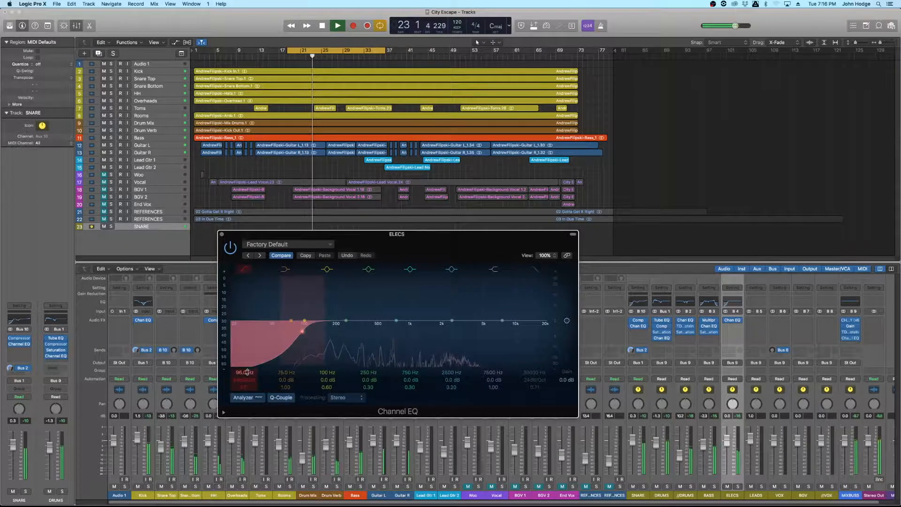
pyautogui.moveTo(245, 387); pyautogui.dragTo(243, 366)
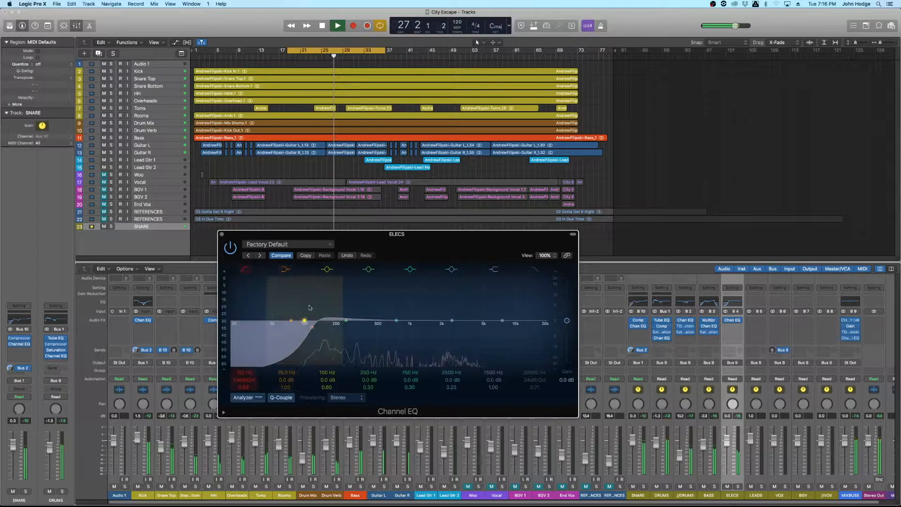
# Solo the ELECS bus and sweep the EQ's low cut up to 184 Hz and back to 142 Hz.
pyautogui.click(737, 486)
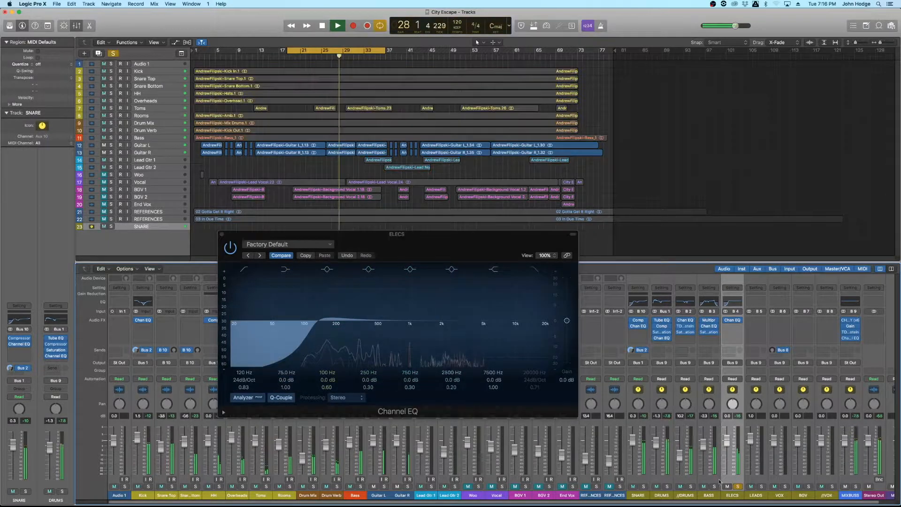
pyautogui.press('space')
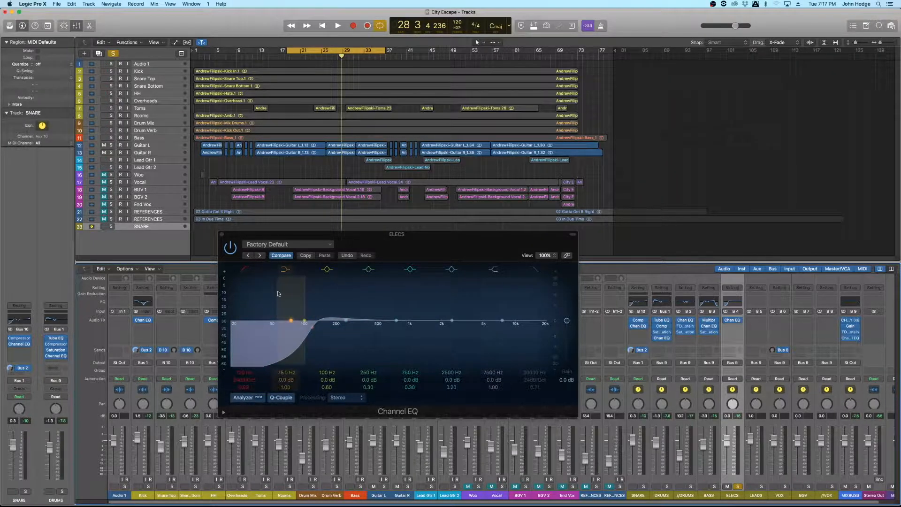
pyautogui.press('space')
pyautogui.moveTo(241, 374); pyautogui.dragTo(241, 347)
pyautogui.press('space')
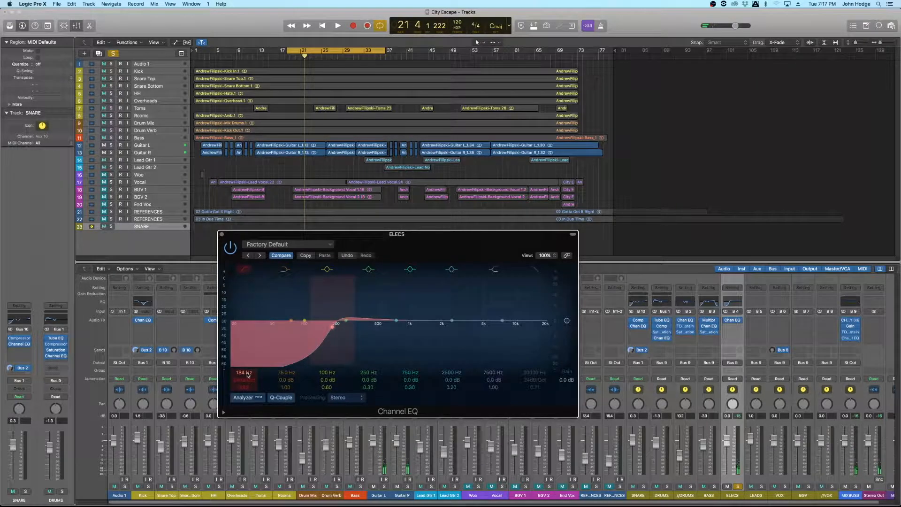
pyautogui.moveTo(247, 374); pyautogui.dragTo(248, 382)
pyautogui.press('space')
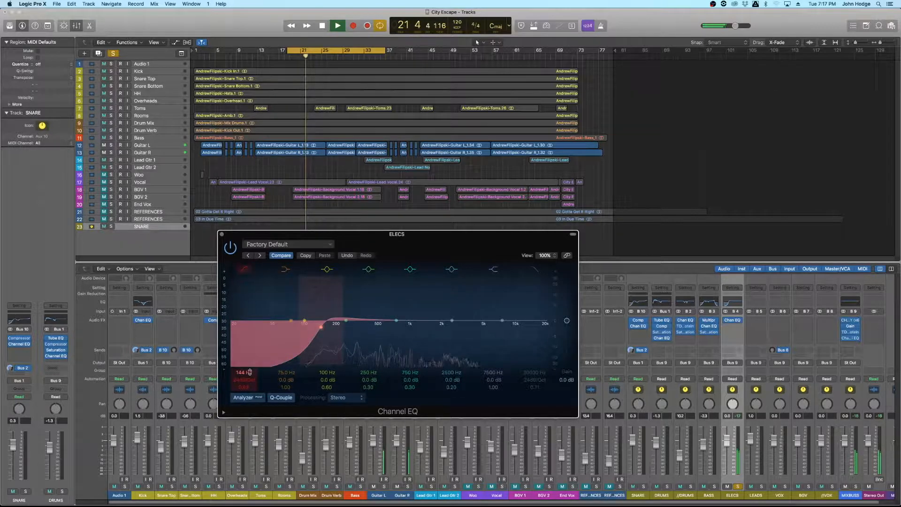
pyautogui.moveTo(252, 369); pyautogui.dragTo(250, 373)
pyautogui.press('space')
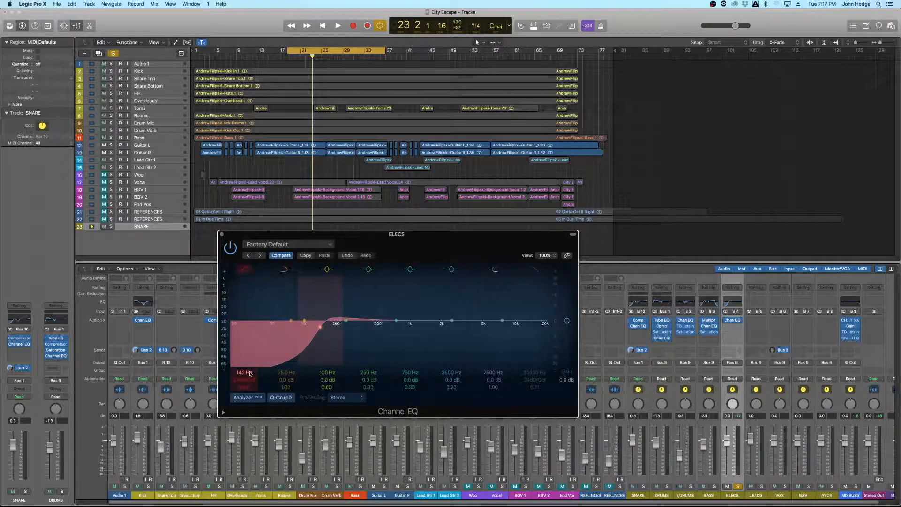
# Try the ELECS low cut at 94 Hz while listening to the soloed guitars.
pyautogui.press('space')
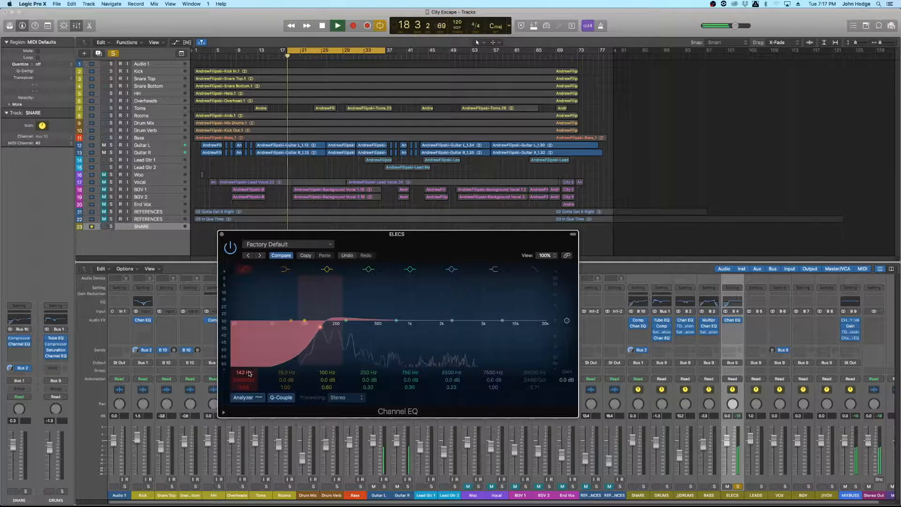
pyautogui.moveTo(250, 373); pyautogui.dragTo(250, 392)
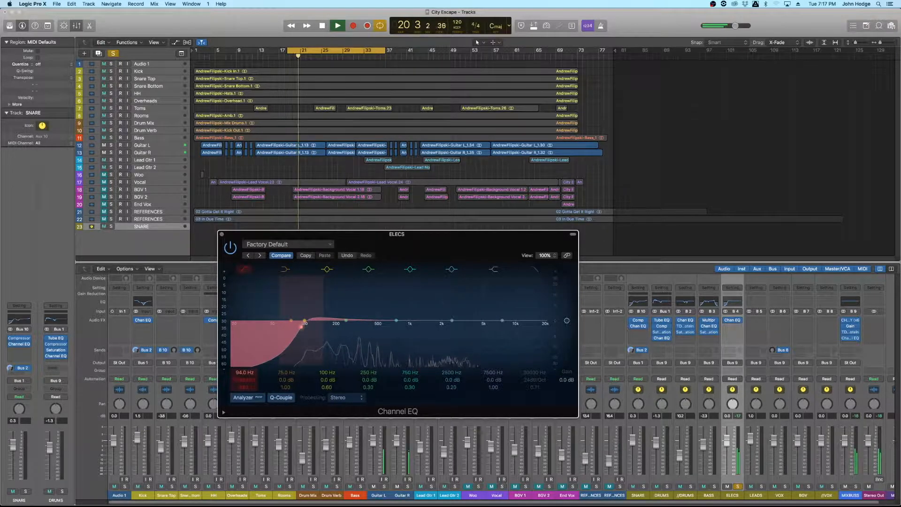
pyautogui.press('space')
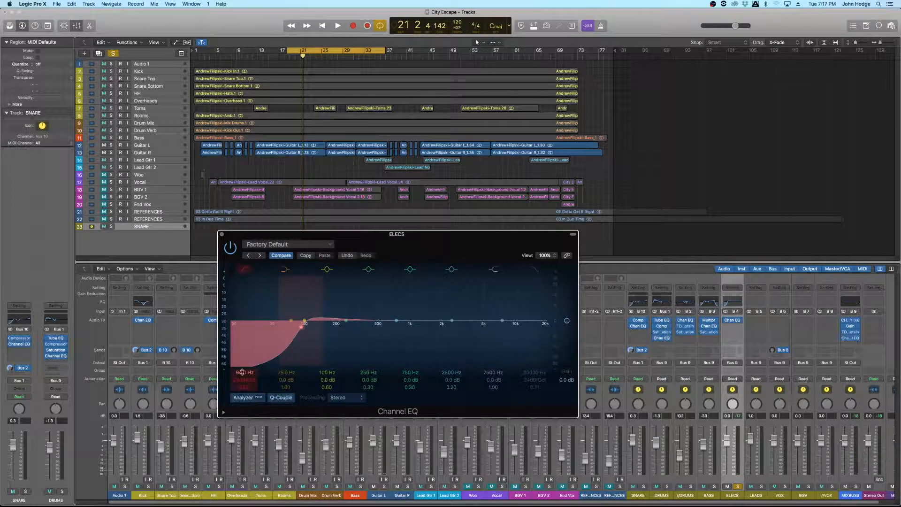
# Raise the ELECS low-cut frequency to 140 Hz while playing the soloed guitars.
pyautogui.press('space')
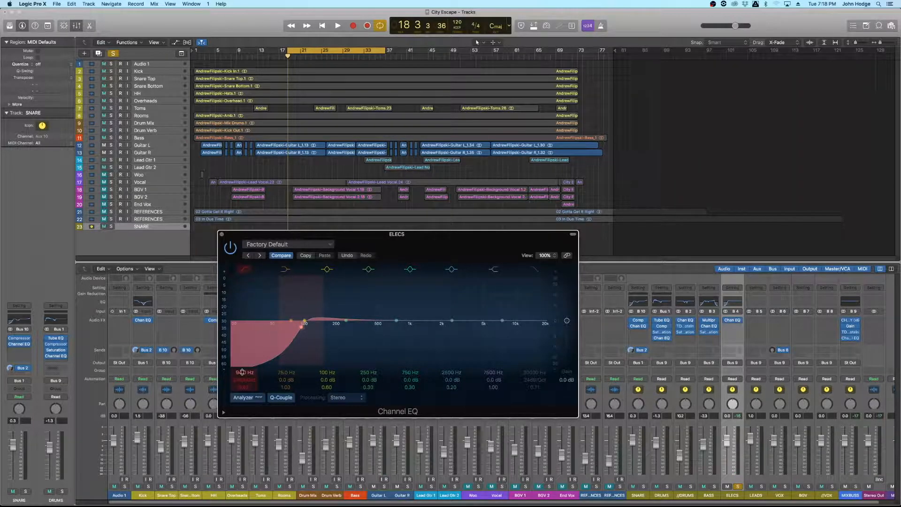
pyautogui.press('space')
pyautogui.moveTo(242, 372); pyautogui.dragTo(243, 351)
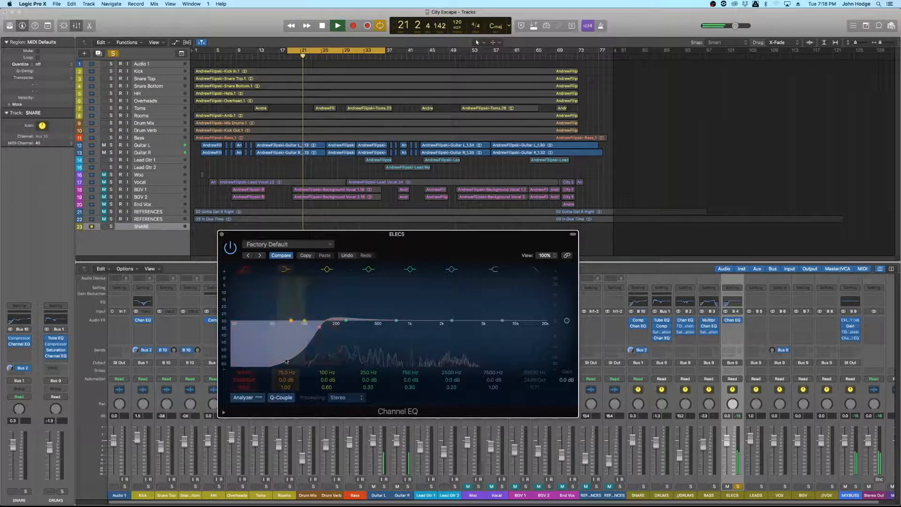
pyautogui.press('space')
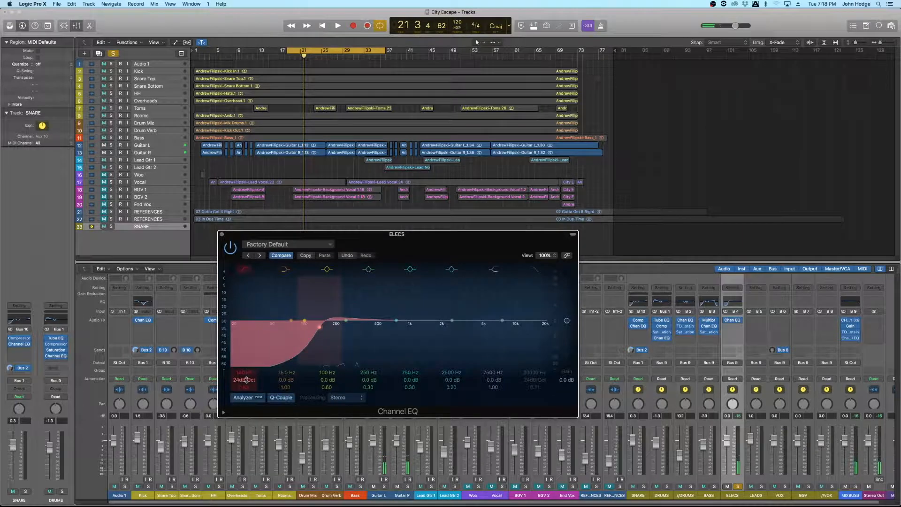
# Unsolo the ELECS bus and adjust the low cut's Q to 0.88 against the full mix.
pyautogui.press('space')
pyautogui.moveTo(244, 387); pyautogui.dragTo(243, 376)
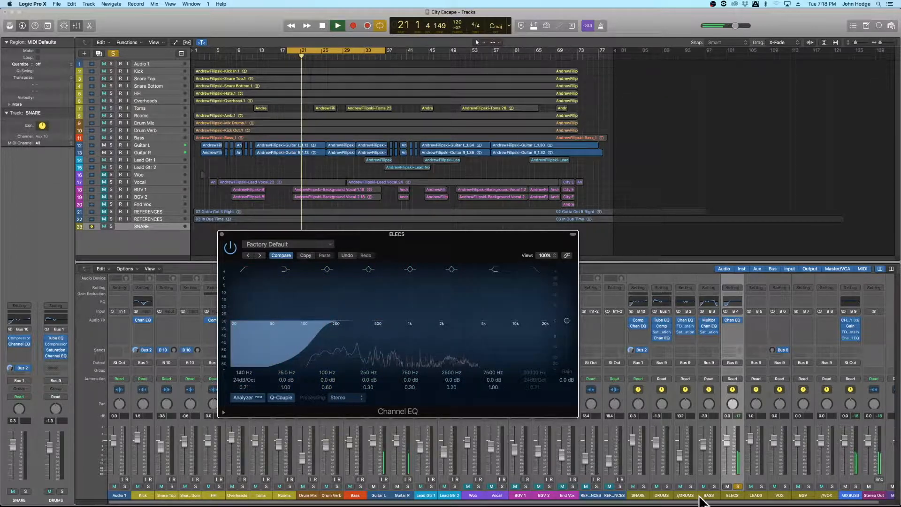
pyautogui.click(738, 487)
pyautogui.moveTo(244, 387); pyautogui.dragTo(244, 380)
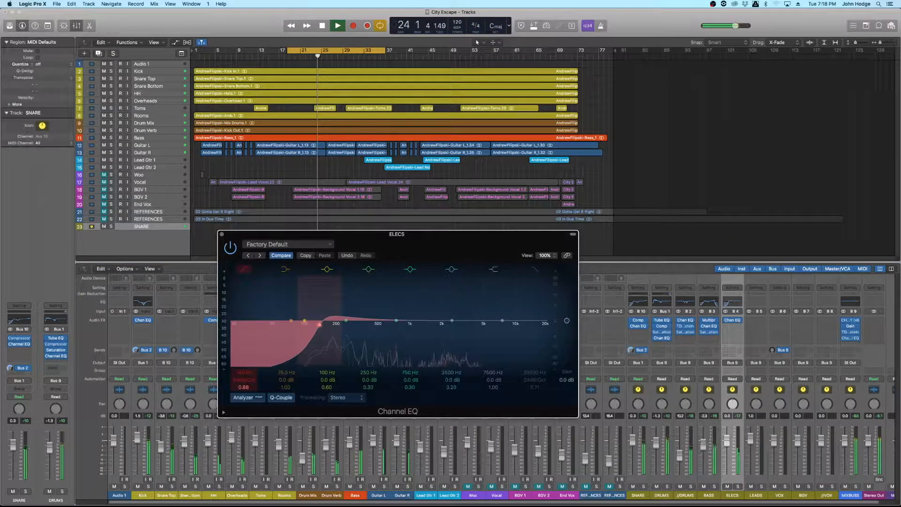
# Compare the full mix with the ELECS low cut switched off and on.
pyautogui.click(243, 271)
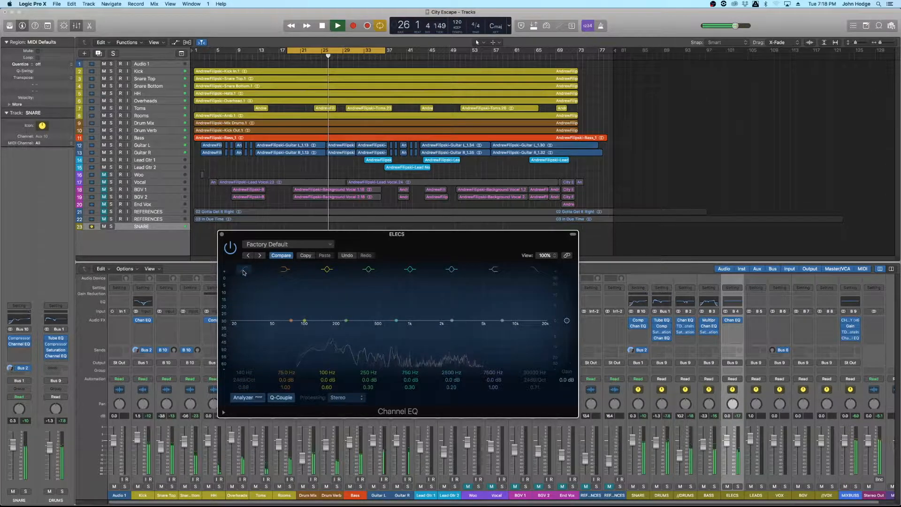
pyautogui.click(243, 271)
pyautogui.click(243, 271)
pyautogui.click(243, 271)
pyautogui.click(244, 271)
pyautogui.click(244, 271)
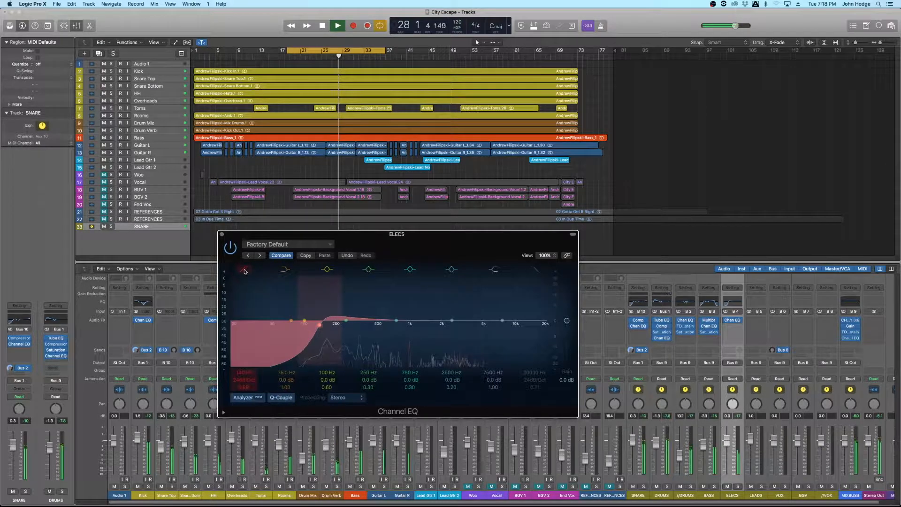
pyautogui.press('space')
pyautogui.click(244, 271)
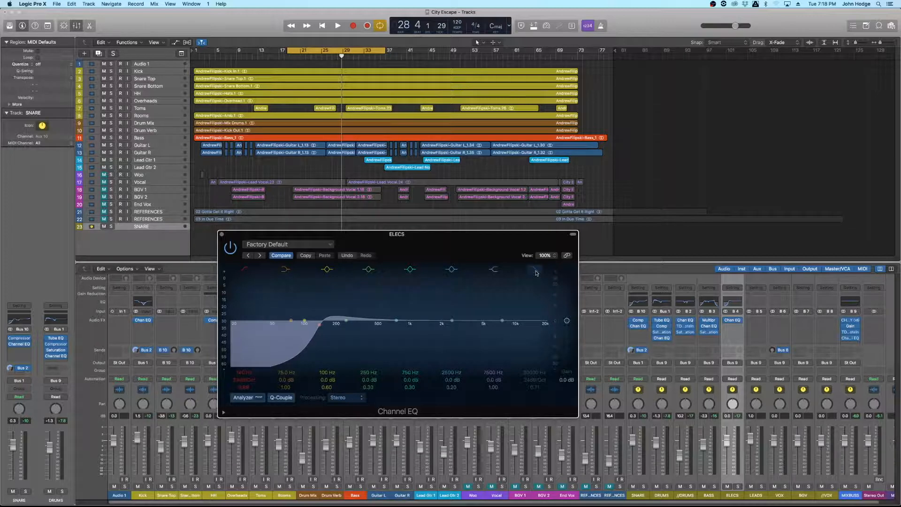
# Enable the high cut on the ELECS EQ and lower it to 6500 Hz while playing the mix.
pyautogui.click(535, 271)
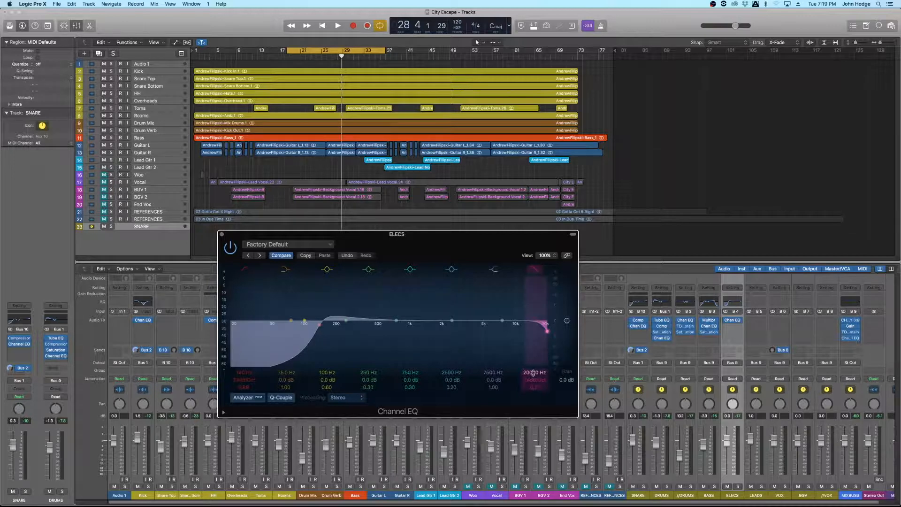
pyautogui.press('space')
pyautogui.moveTo(533, 372)
pyautogui.mouseDown()
pyautogui.moveTo(532, 414)
pyautogui.moveTo(539, 381)
pyautogui.moveTo(524, 375)
pyautogui.moveTo(536, 377)
pyautogui.mouseUp()
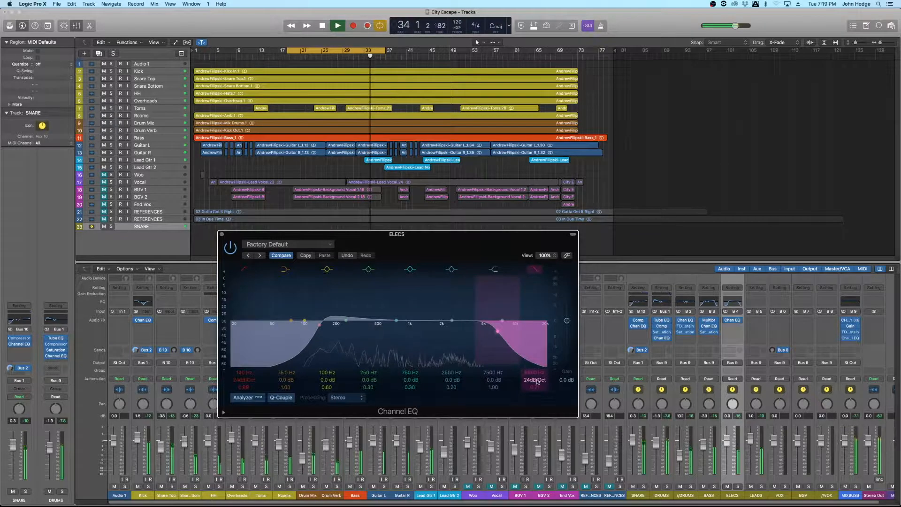
pyautogui.moveTo(537, 374); pyautogui.dragTo(532, 374)
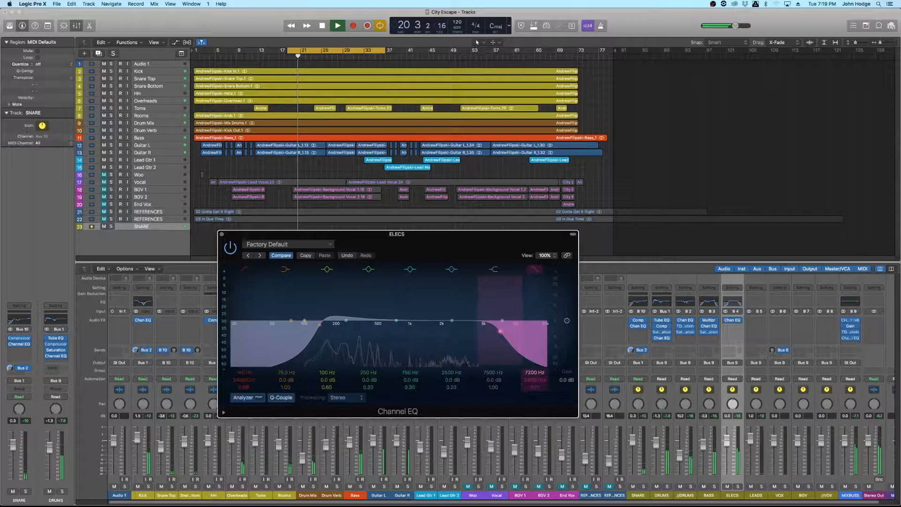
pyautogui.moveTo(526, 375); pyautogui.dragTo(527, 374)
pyautogui.press('space')
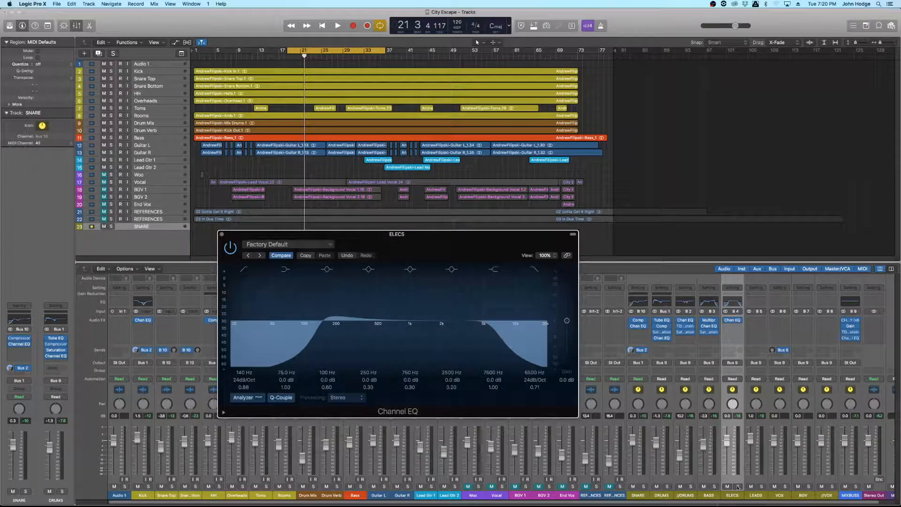
# Solo the ELECS bus and boost the upper peak band to about +9 dB near 3700 Hz with a Q of 72.
pyautogui.click(738, 487)
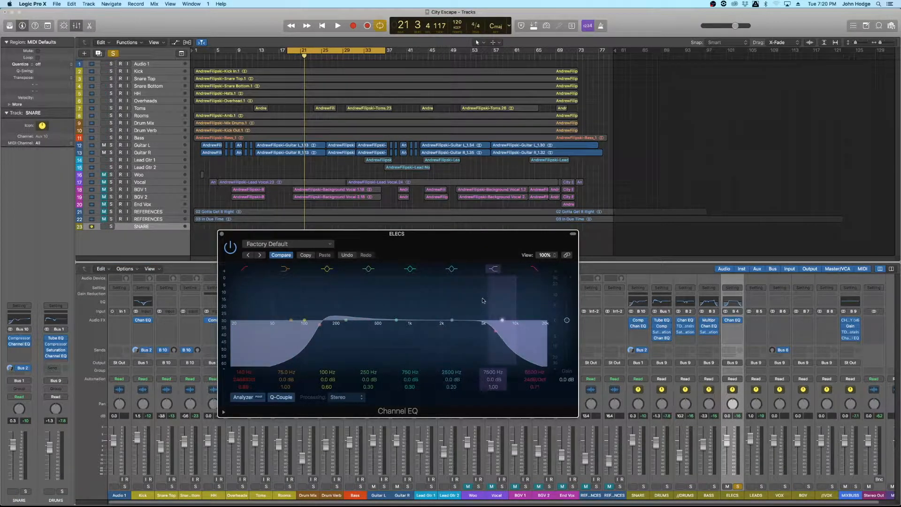
pyautogui.moveTo(453, 371); pyautogui.dragTo(493, 377)
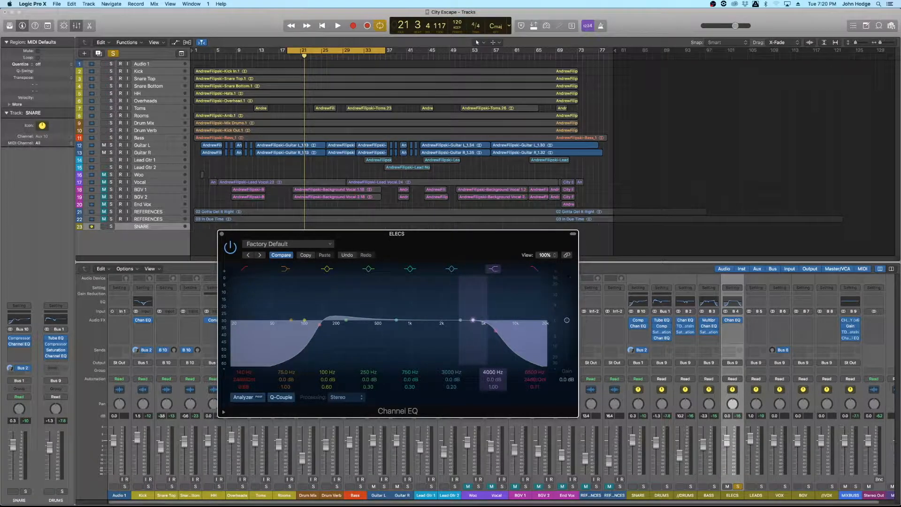
pyautogui.press('space')
pyautogui.moveTo(453, 371); pyautogui.dragTo(453, 379)
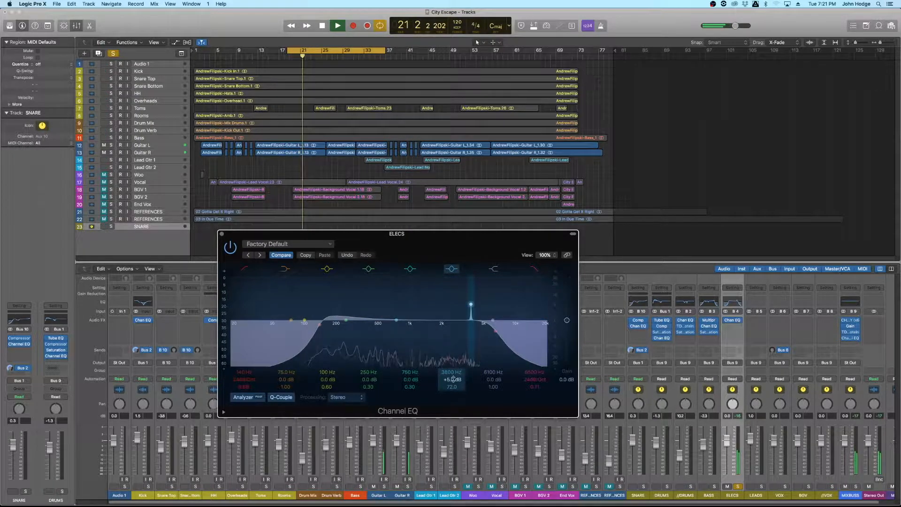
pyautogui.moveTo(453, 379); pyautogui.dragTo(453, 367)
pyautogui.press('space')
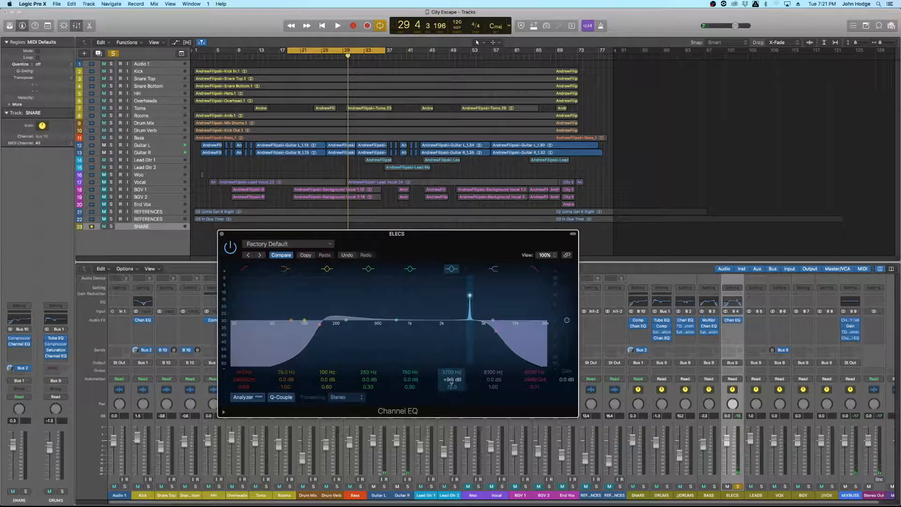
# Sweep the narrow peak boost on the soloed guitars up to 5700 Hz at +12 dB.
pyautogui.moveTo(448, 375); pyautogui.dragTo(448, 374)
pyautogui.press('space')
pyautogui.moveTo(453, 372); pyautogui.dragTo(452, 357)
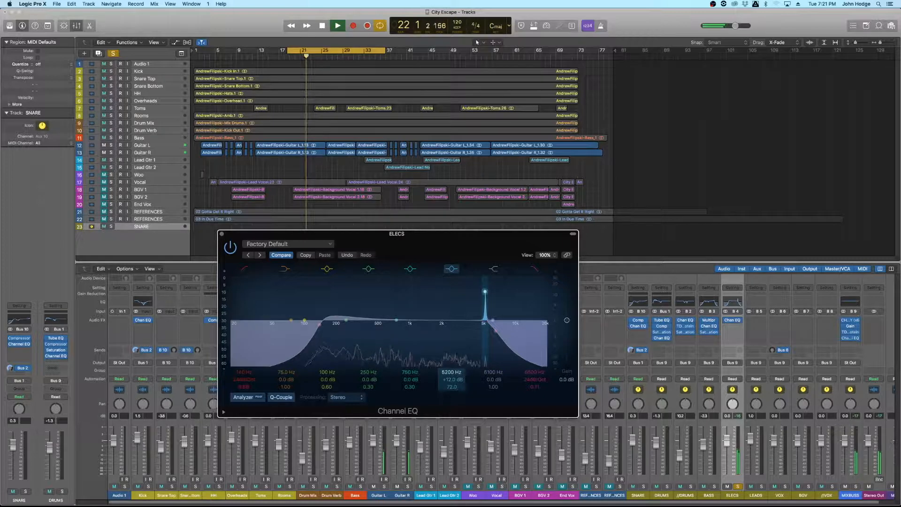
pyautogui.moveTo(451, 371); pyautogui.dragTo(451, 368)
pyautogui.press('space')
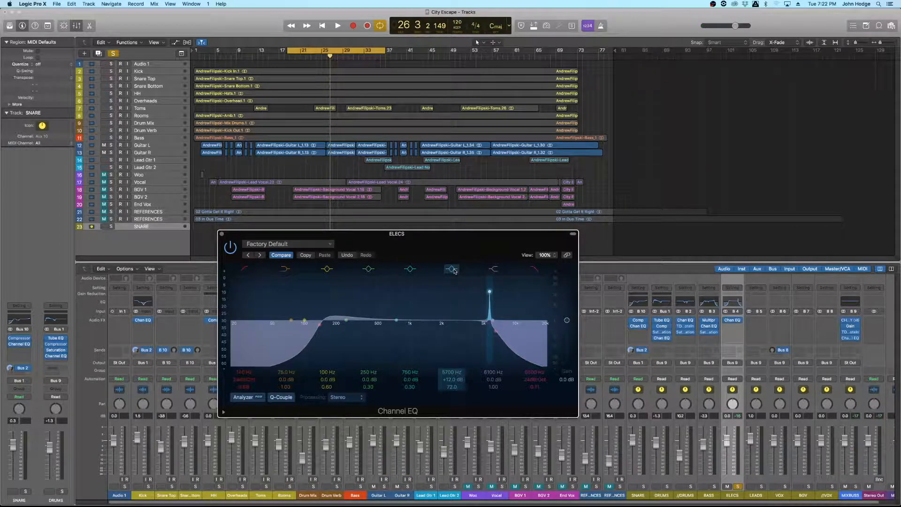
# Switch off the narrow peak band, cut the high shelf by 2 dB at 4000 Hz, and compare it off and on while playing.
pyautogui.click(453, 269)
pyautogui.moveTo(497, 369); pyautogui.dragTo(497, 382)
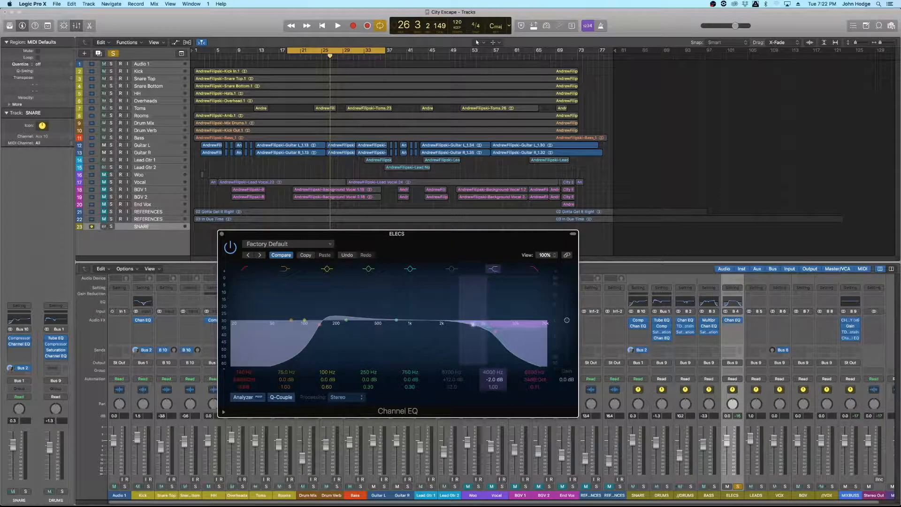
pyautogui.click(494, 269)
pyautogui.press('space')
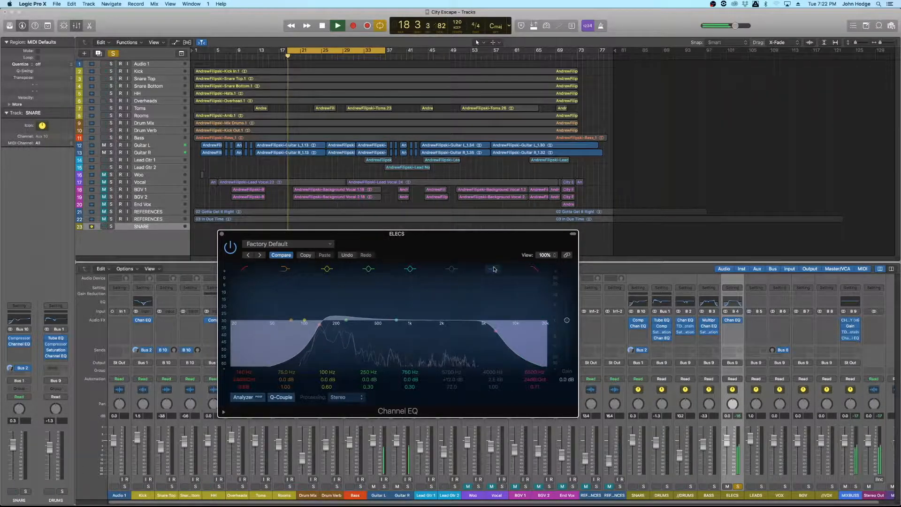
pyautogui.click(493, 269)
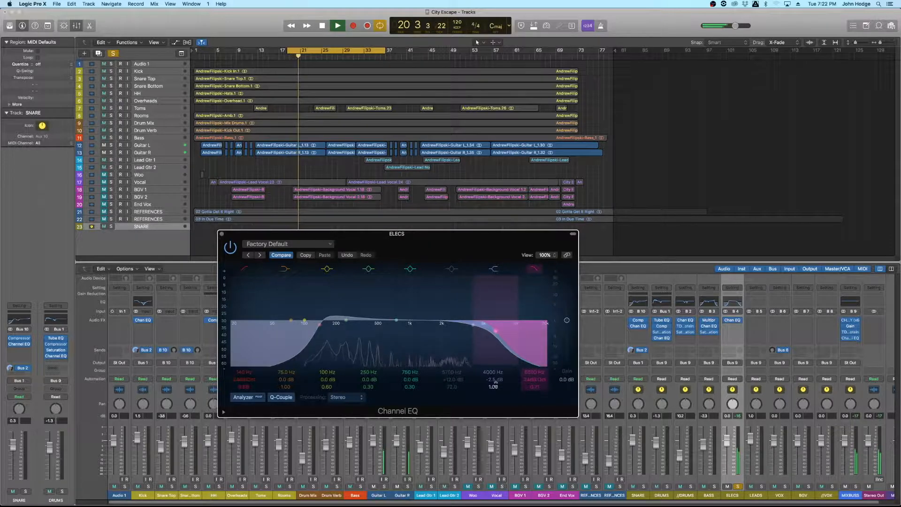
# Set the high shelf to 5300 Hz, -4.5 dB and Q 1.80, and raise the high cut to 8100 Hz on the soloed guitars.
pyautogui.moveTo(494, 372)
pyautogui.mouseDown()
pyautogui.moveTo(494, 355)
pyautogui.moveTo(495, 373)
pyautogui.mouseUp()
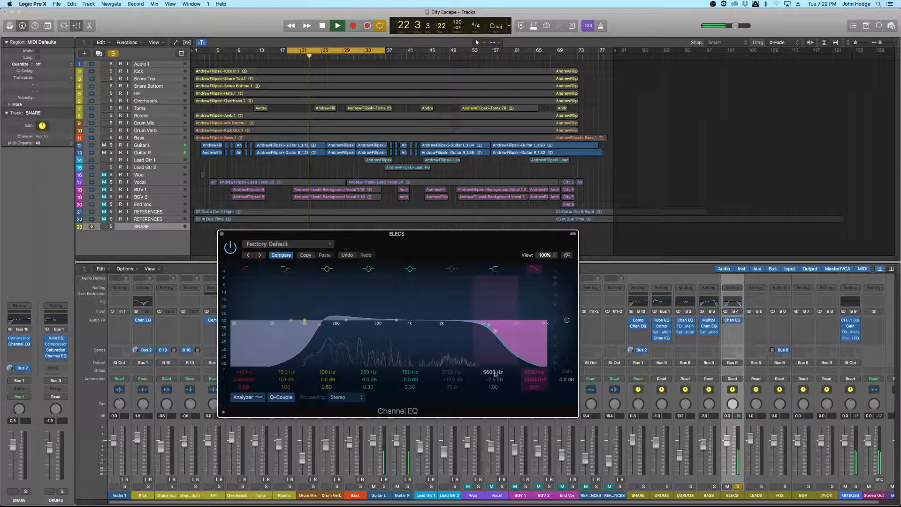
pyautogui.moveTo(493, 377); pyautogui.dragTo(496, 370)
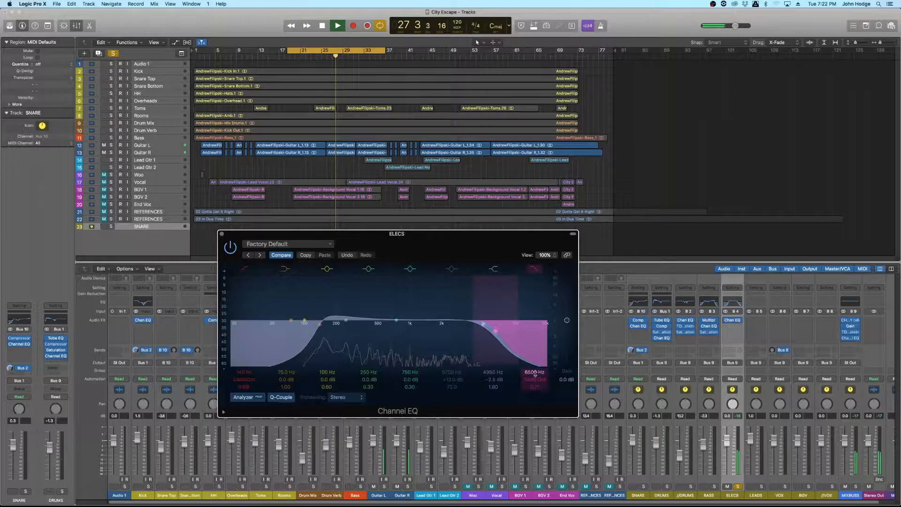
pyautogui.moveTo(535, 373); pyautogui.dragTo(535, 364)
pyautogui.moveTo(482, 328); pyautogui.dragTo(486, 331)
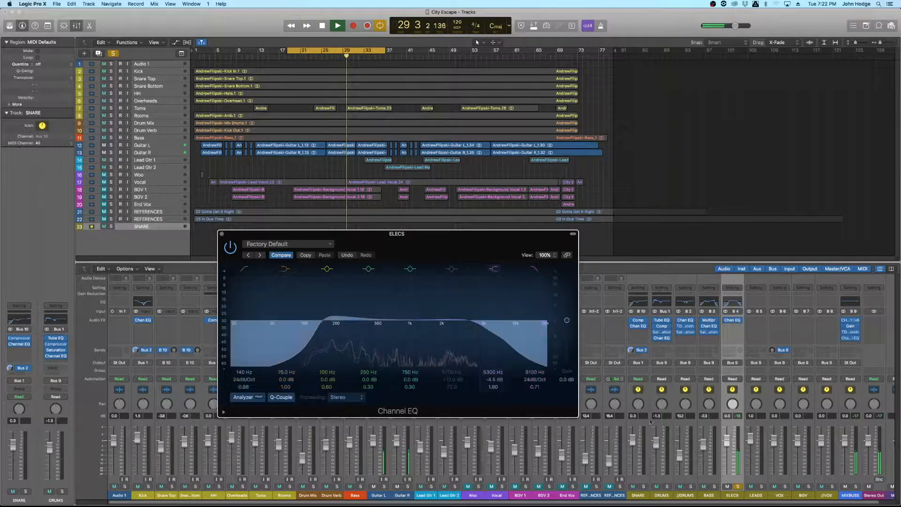
pyautogui.press('space')
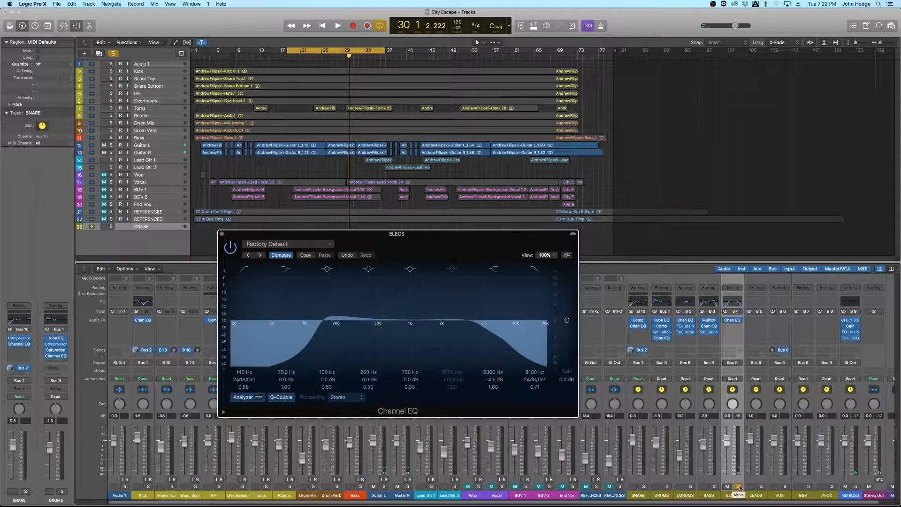
# Unsolo the ELECS bus and compare the full mix with the high shelf off and on.
pyautogui.click(738, 487)
pyautogui.press('space')
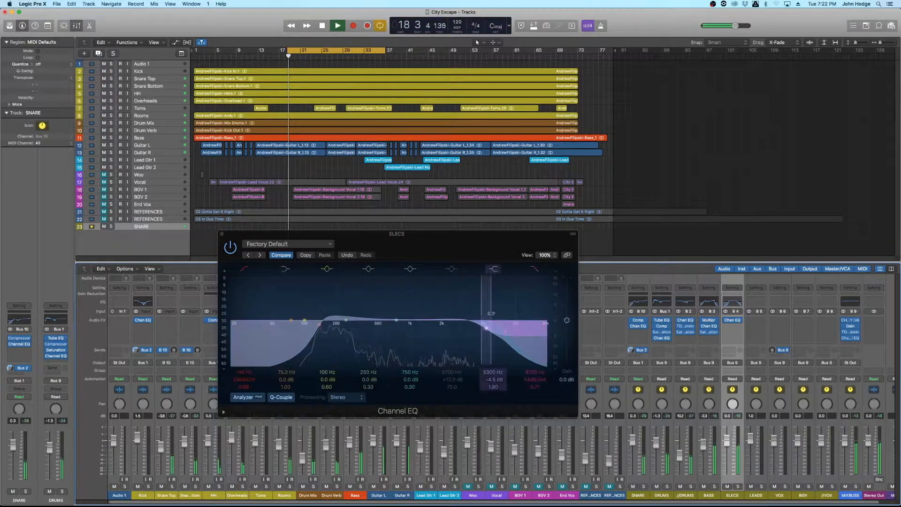
pyautogui.click(496, 270)
pyautogui.click(496, 270)
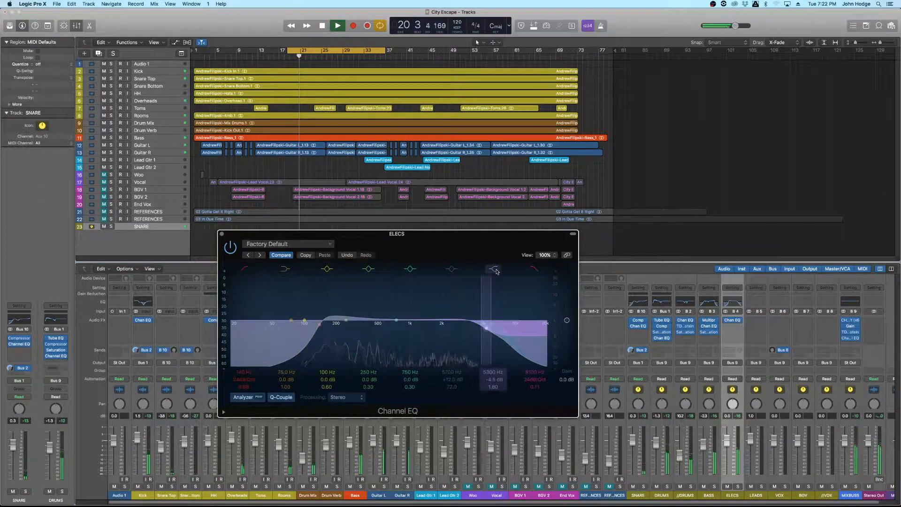
# Refine the high shelf to 5300 Hz, -3.5 dB and Q 1.30 during playback, switching it off and on to compare.
pyautogui.moveTo(493, 372); pyautogui.dragTo(496, 388)
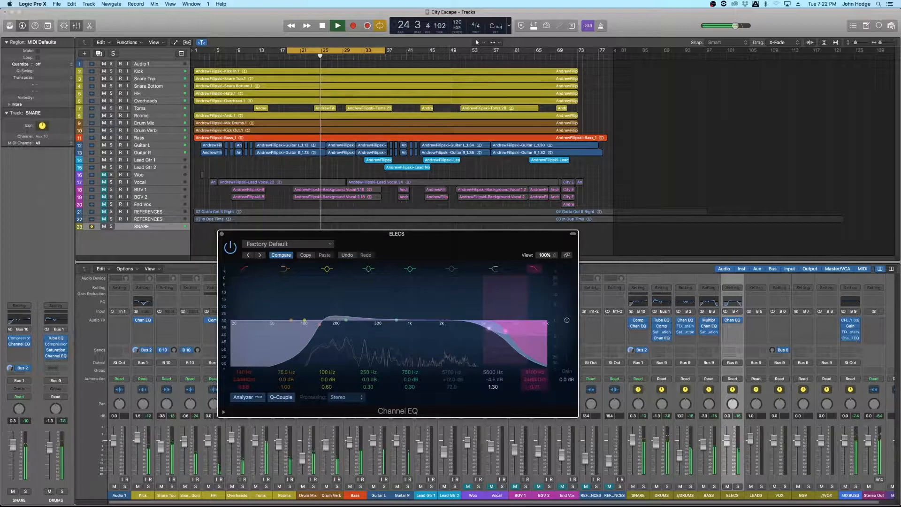
pyautogui.moveTo(498, 378); pyautogui.dragTo(498, 376)
pyautogui.click(494, 270)
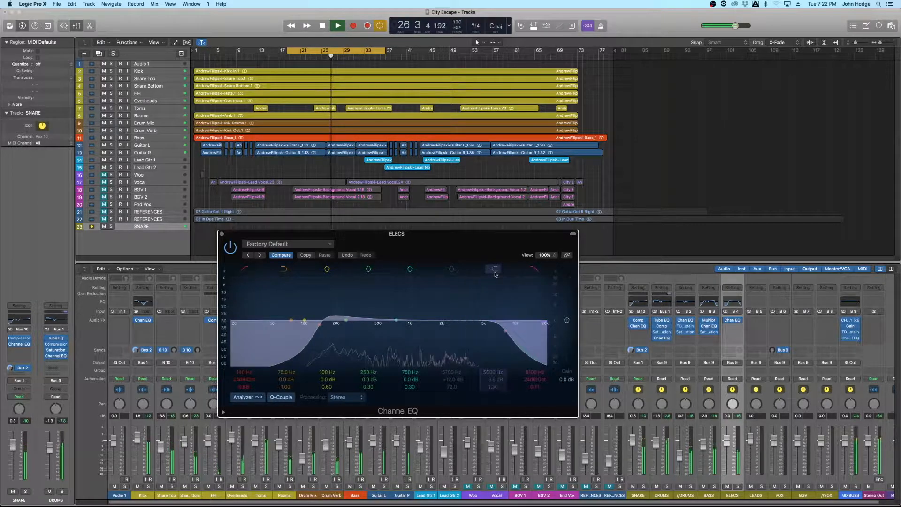
pyautogui.click(494, 271)
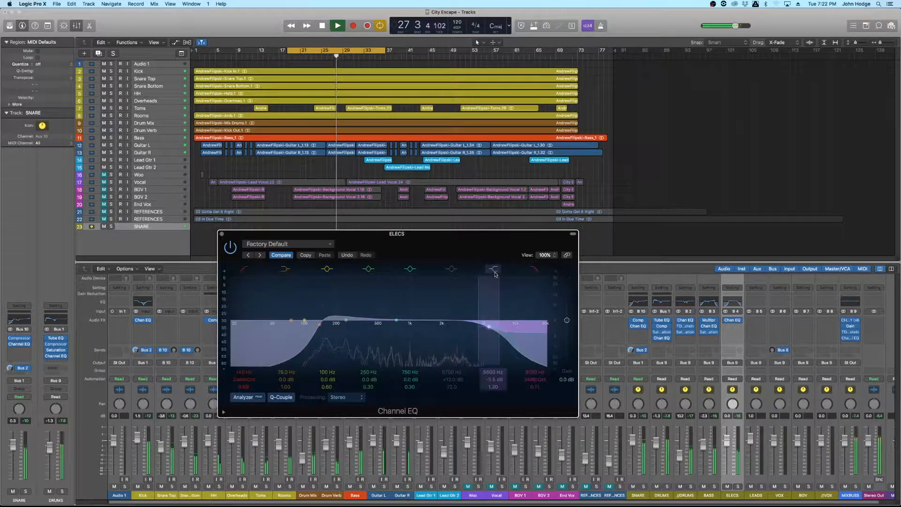
pyautogui.moveTo(492, 371); pyautogui.dragTo(493, 375)
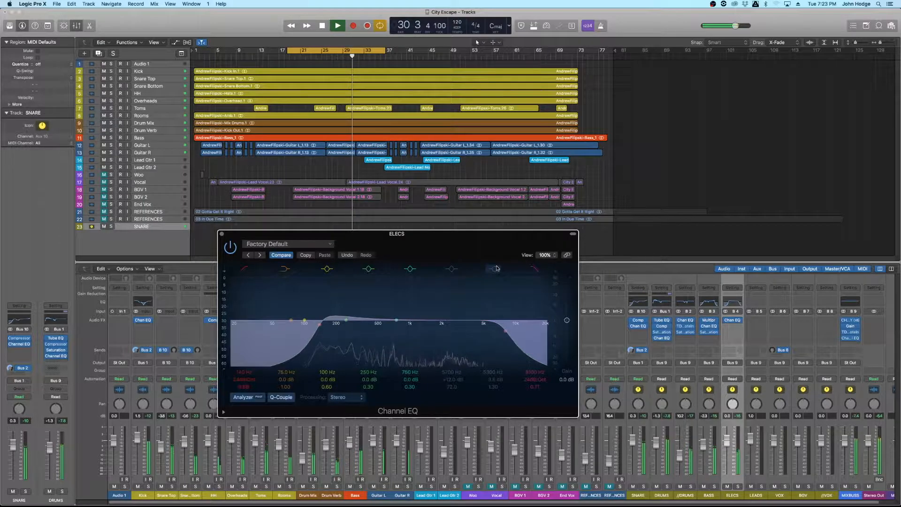
pyautogui.press('space')
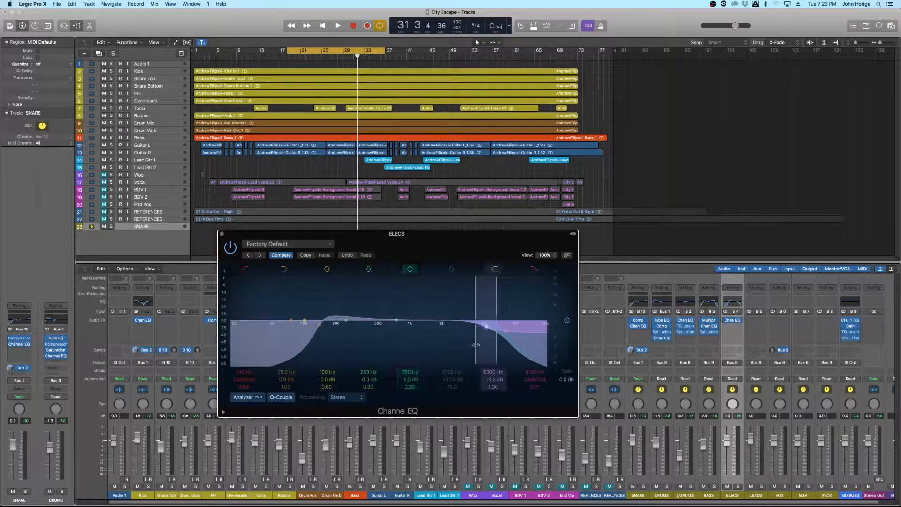
# Enable the upper peak band and set a gentle boost of +0.5 dB at 1760 Hz with a Q of 1.60.
pyautogui.click(452, 270)
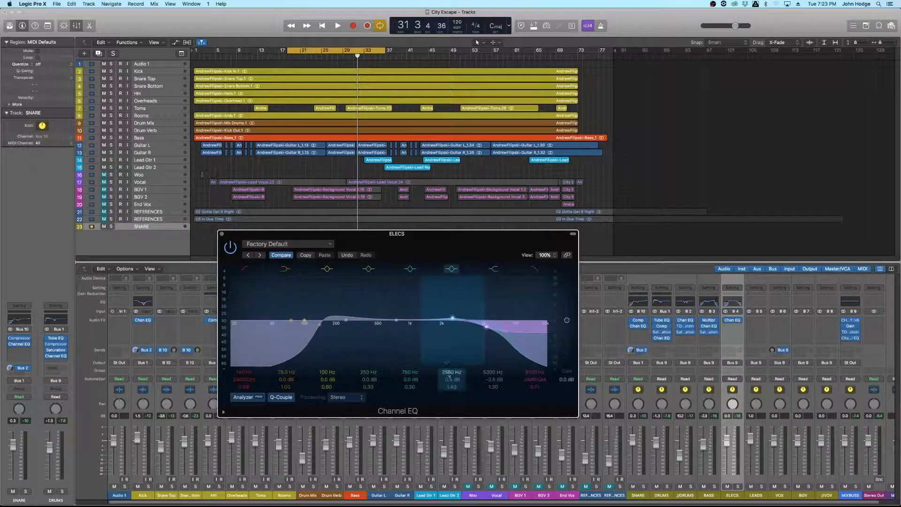
pyautogui.moveTo(451, 378); pyautogui.dragTo(451, 389)
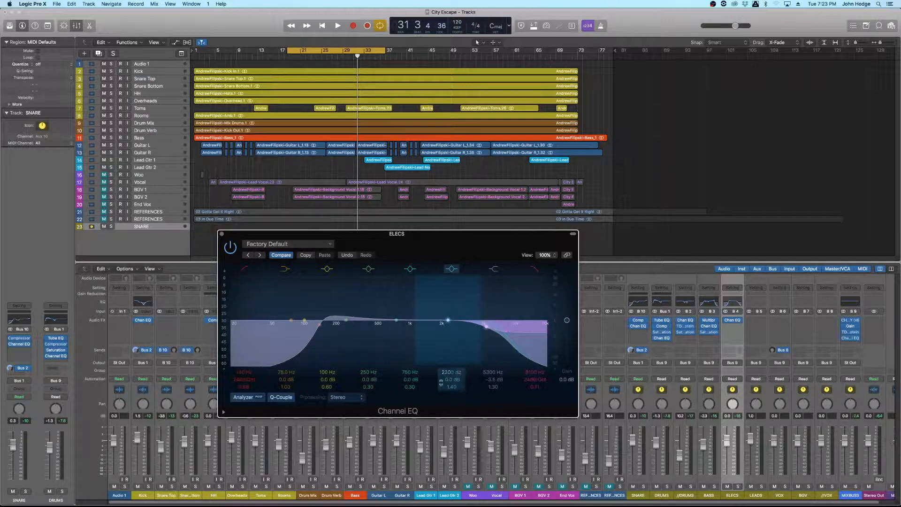
pyautogui.moveTo(451, 368); pyautogui.dragTo(460, 382)
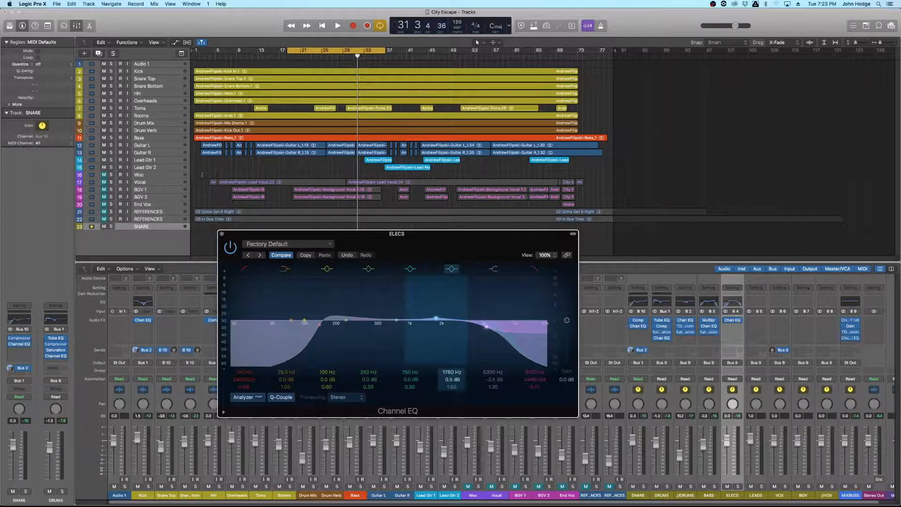
# Compare the upper peak boost off and on in the mix and move it to about 1600 Hz with a Q of 1.50.
pyautogui.press('space')
pyautogui.click(454, 269)
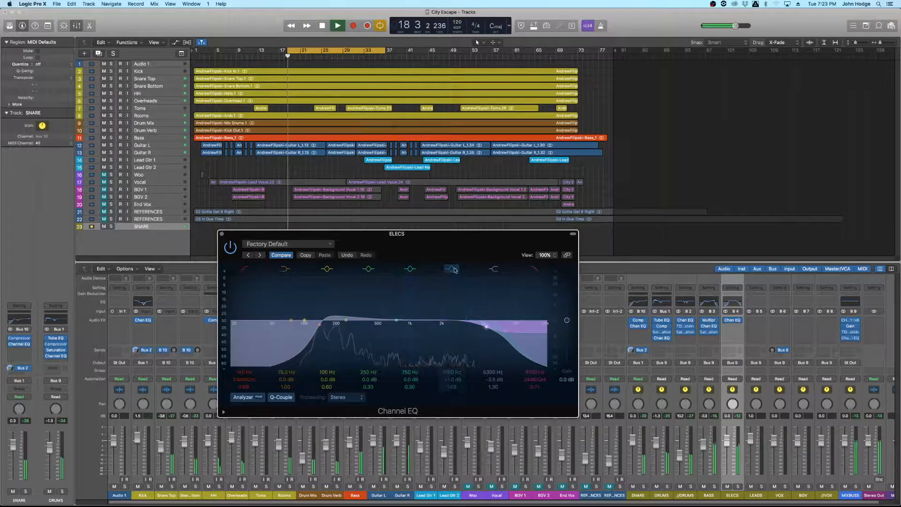
pyautogui.click(453, 269)
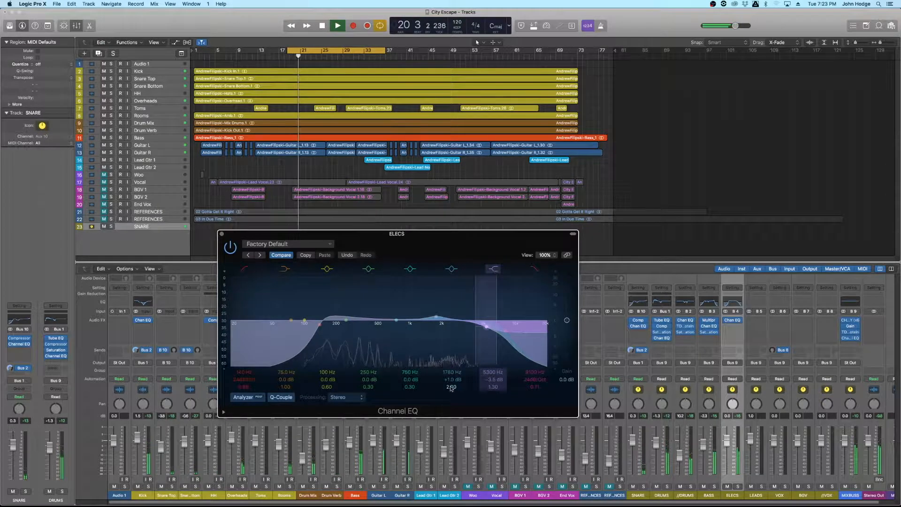
pyautogui.moveTo(451, 372)
pyautogui.mouseDown()
pyautogui.moveTo(457, 357)
pyautogui.moveTo(452, 386)
pyautogui.mouseUp()
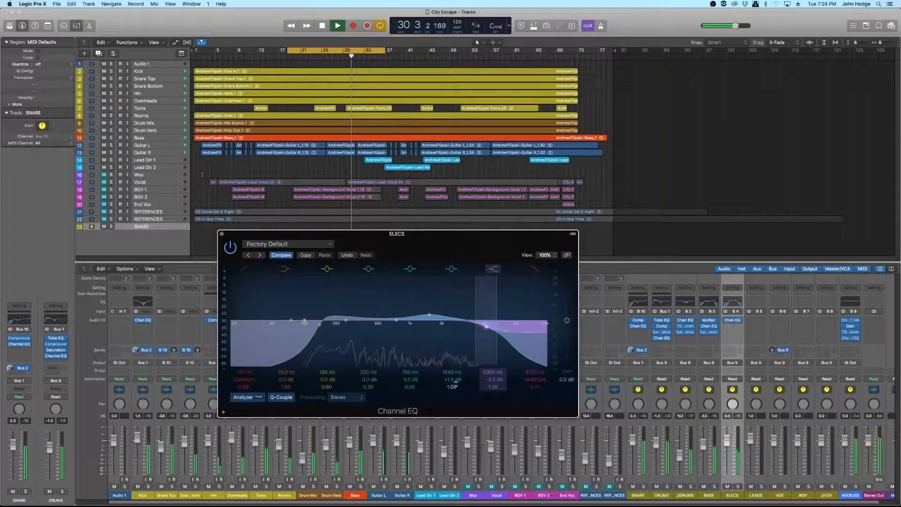
pyautogui.moveTo(453, 386); pyautogui.dragTo(453, 365)
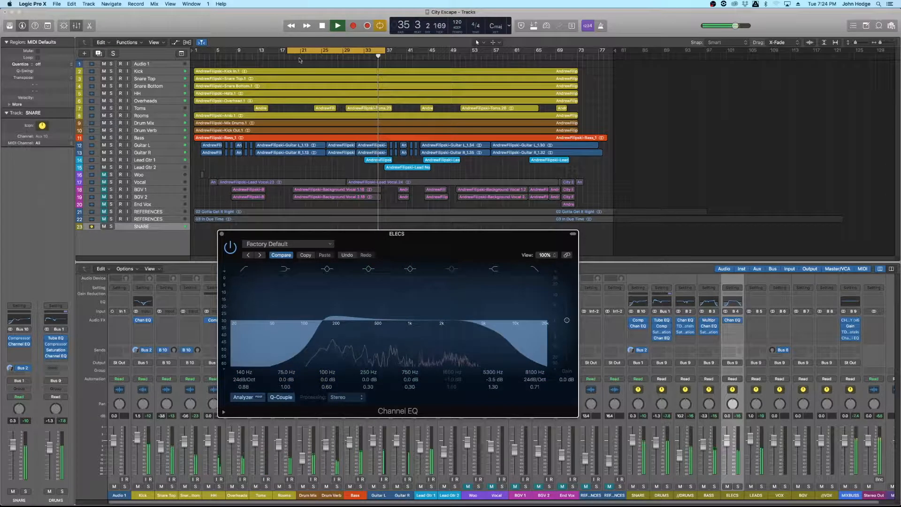
# Replay from about bar 20, toggle the upper peak band to compare, and settle it at 1440 Hz and +1.0 dB.
pyautogui.click(296, 57)
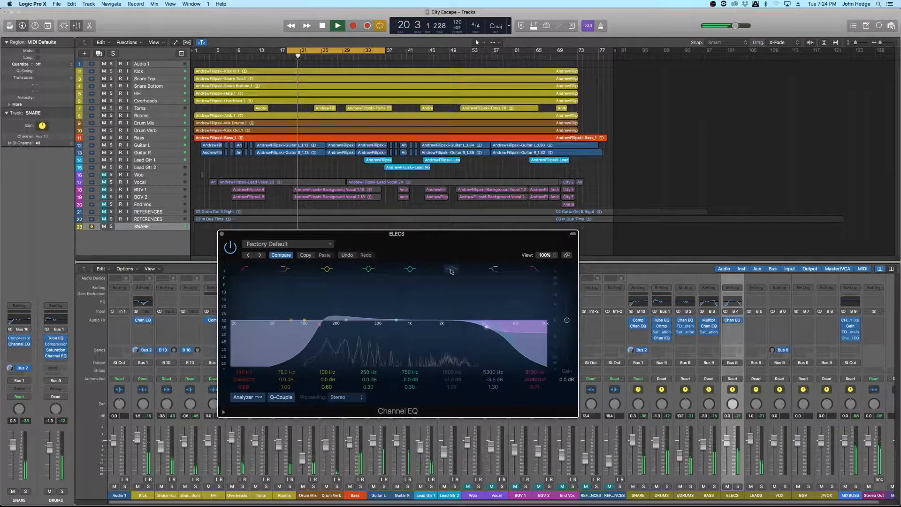
pyautogui.click(451, 270)
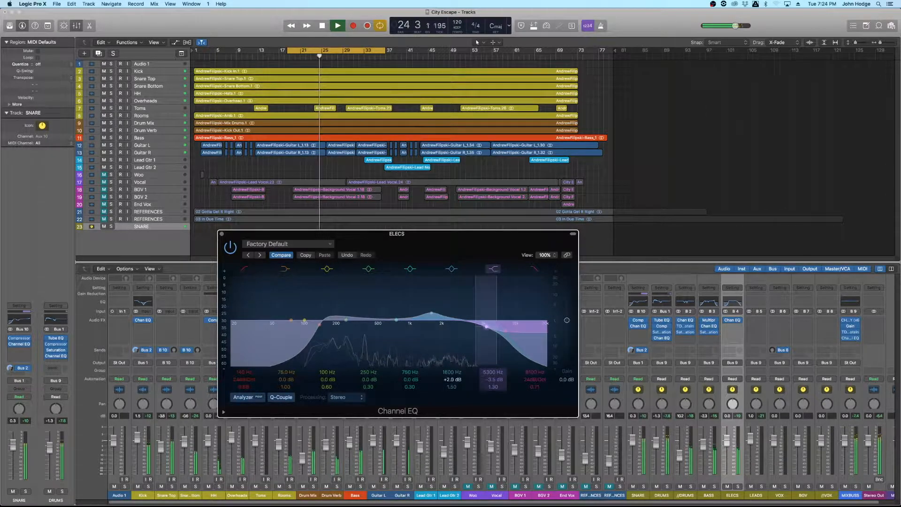
pyautogui.moveTo(454, 372); pyautogui.dragTo(454, 376)
pyautogui.click(452, 269)
pyautogui.click(453, 271)
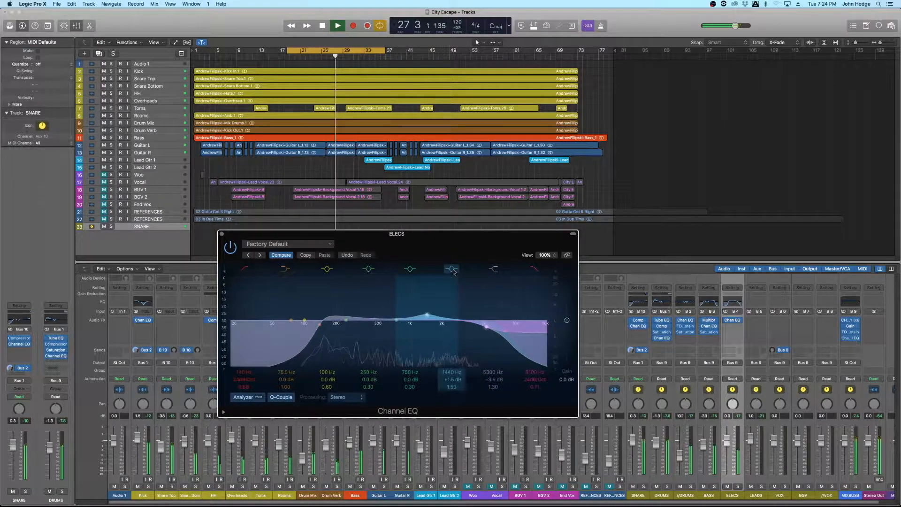
pyautogui.moveTo(456, 380); pyautogui.dragTo(457, 381)
pyautogui.press('space')
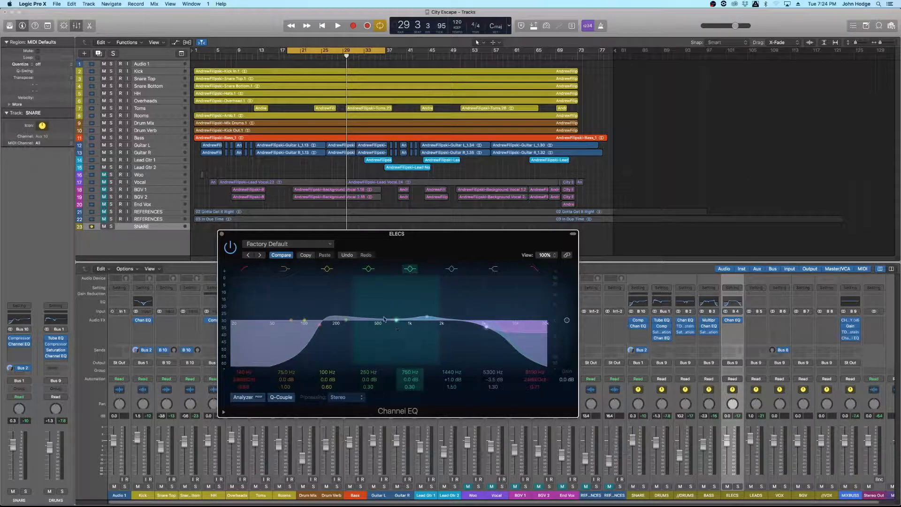
# Boost the 750 Hz peak band and sweep it through the low mids of the mix, reaching 320 Hz at +7.5 dB with Q 1.20.
pyautogui.moveTo(396, 320); pyautogui.dragTo(359, 311)
pyautogui.moveTo(393, 386); pyautogui.dragTo(416, 361)
pyautogui.press('space')
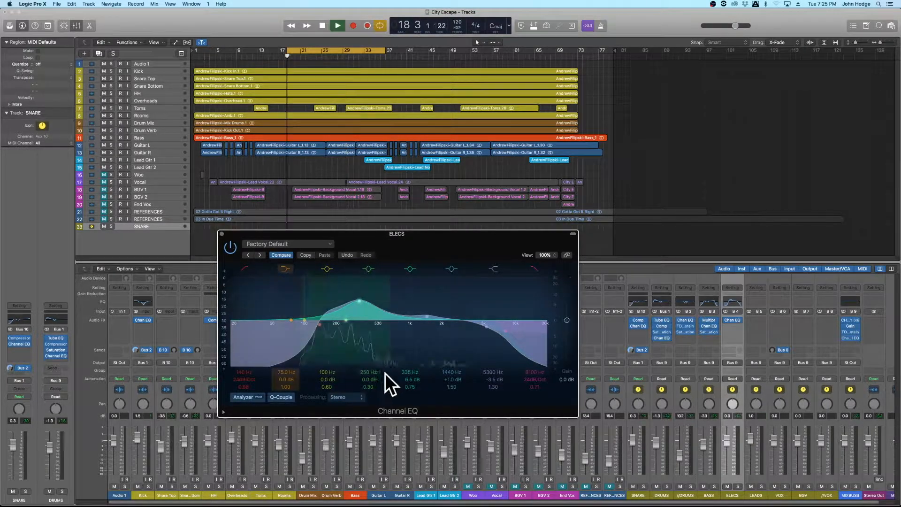
pyautogui.moveTo(410, 379)
pyautogui.mouseDown()
pyautogui.moveTo(410, 417)
pyautogui.moveTo(408, 371)
pyautogui.mouseUp()
pyautogui.moveTo(368, 309); pyautogui.dragTo(360, 305)
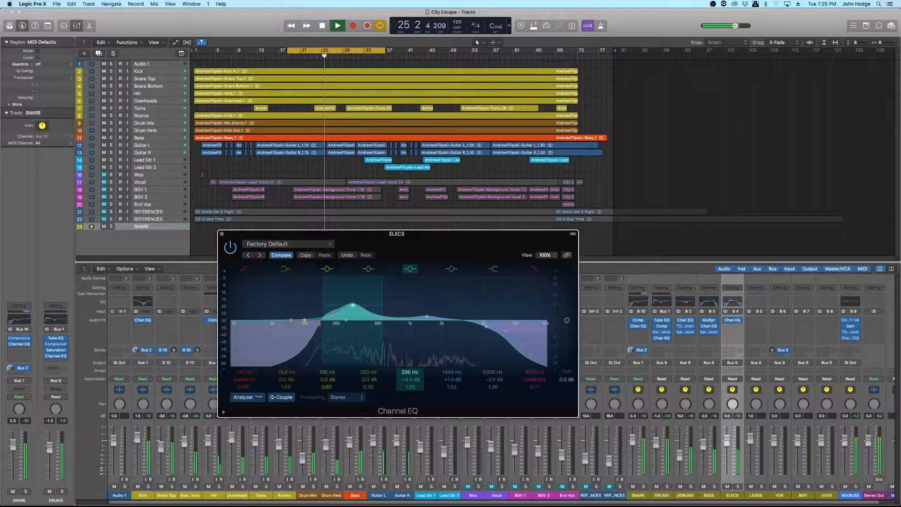
pyautogui.moveTo(410, 372); pyautogui.dragTo(412, 380)
pyautogui.press('space')
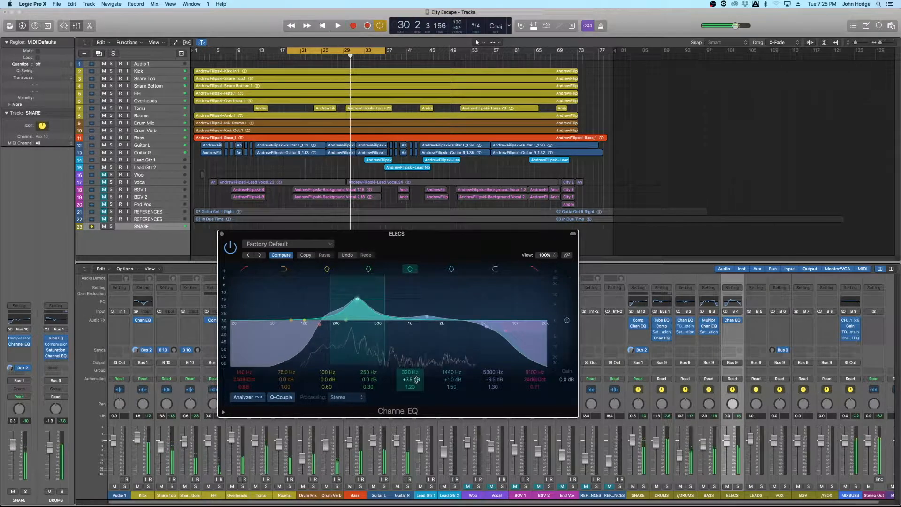
# Solo the ELECS bus and turn the low-mid boost into a -1.5 dB cut at 325 Hz with a Q of 1.60.
pyautogui.click(737, 487)
pyautogui.press('space')
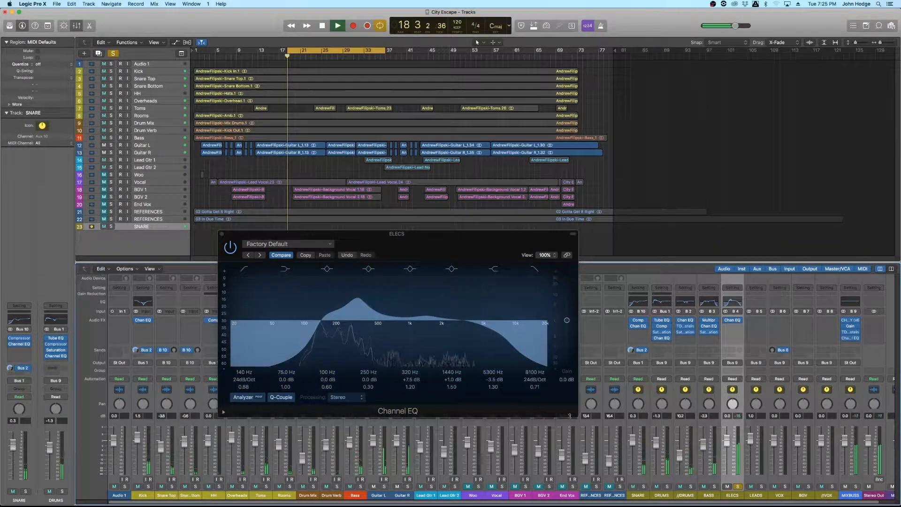
pyautogui.moveTo(353, 297); pyautogui.dragTo(365, 324)
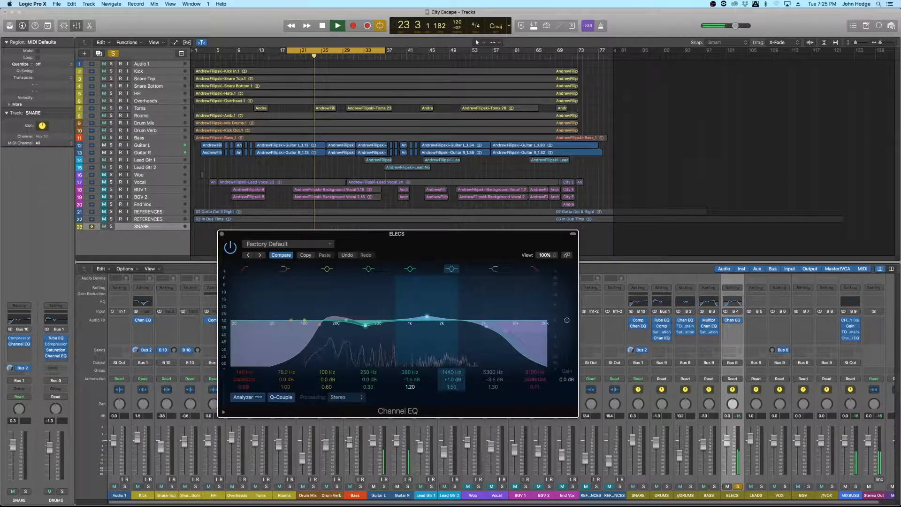
pyautogui.moveTo(410, 386); pyautogui.dragTo(410, 377)
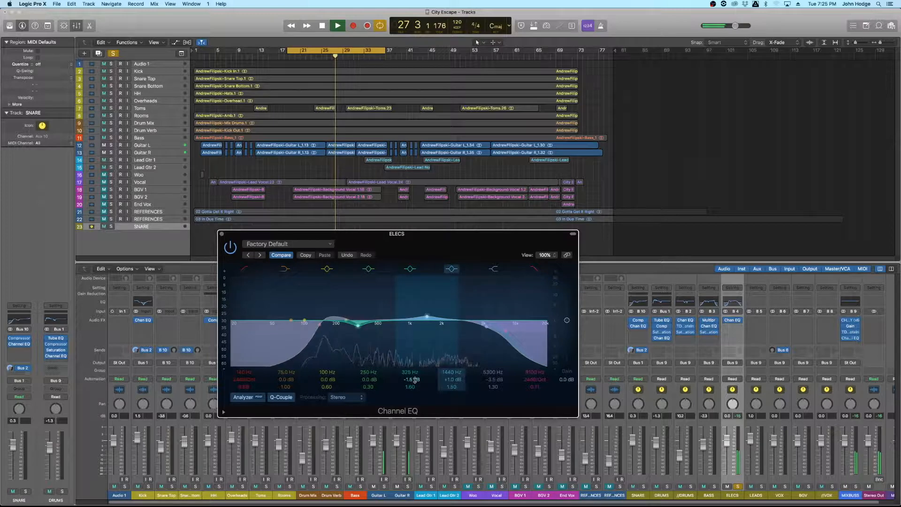
# Audition the low-mid band at +7.5 dB, set it to a -2.0 dB cut at 335 Hz with Q 1.40, and replay the guitars.
pyautogui.moveTo(412, 379); pyautogui.dragTo(413, 364)
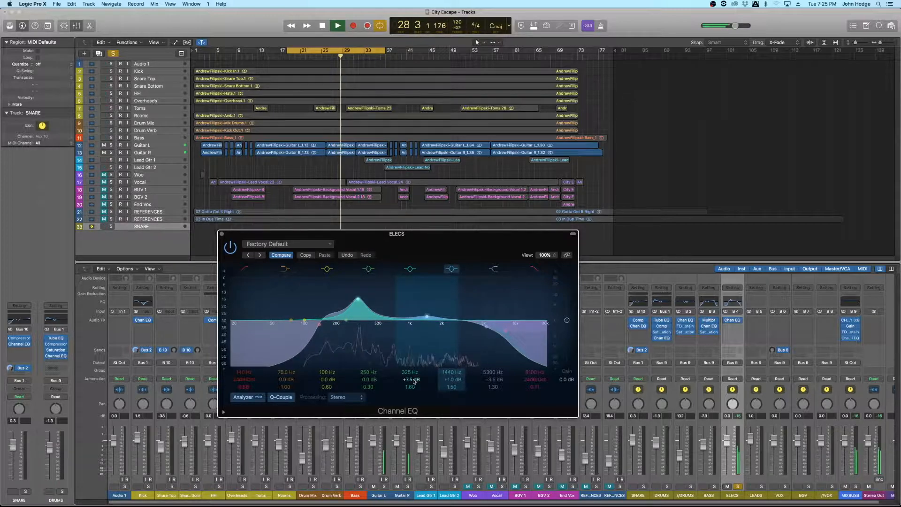
pyautogui.moveTo(411, 372)
pyautogui.mouseDown()
pyautogui.moveTo(409, 364)
pyautogui.moveTo(415, 378)
pyautogui.mouseUp()
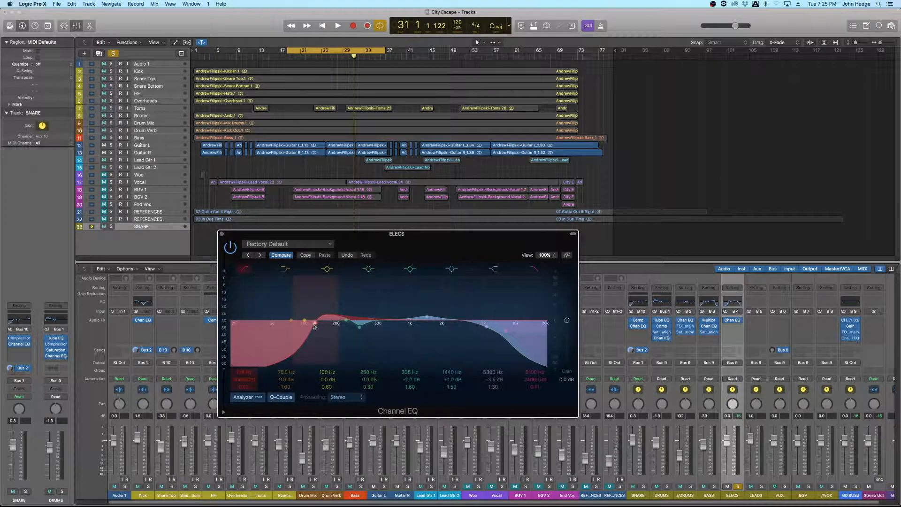
pyautogui.moveTo(406, 379); pyautogui.dragTo(406, 382)
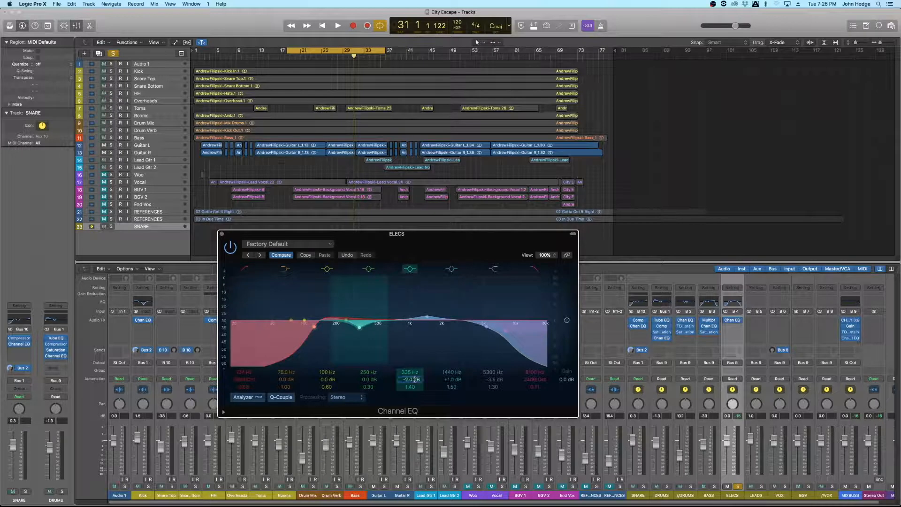
pyautogui.press('space')
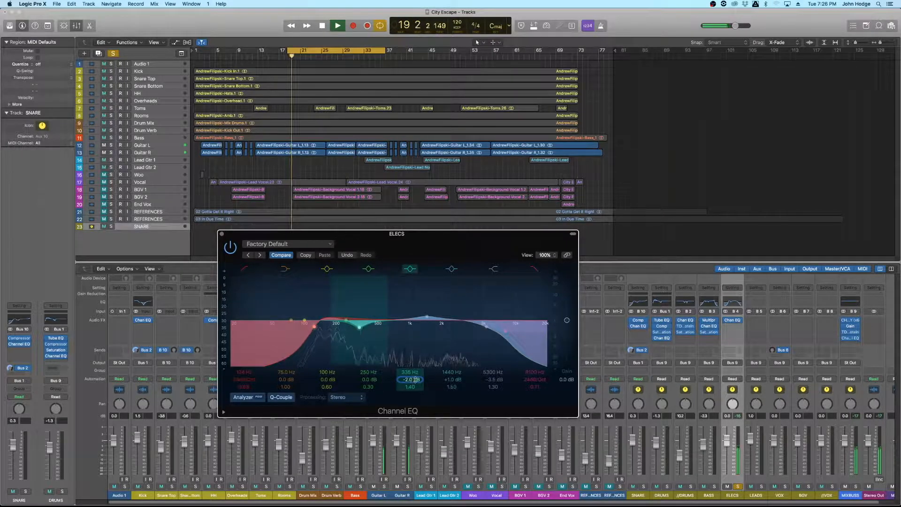
# Deepen the 335 Hz cut to -4.0 dB with Q 0.83, shift the cycle range to start around bar 8, and replay.
pyautogui.moveTo(415, 379)
pyautogui.mouseDown()
pyautogui.moveTo(411, 394)
pyautogui.moveTo(412, 349)
pyautogui.moveTo(412, 377)
pyautogui.mouseUp()
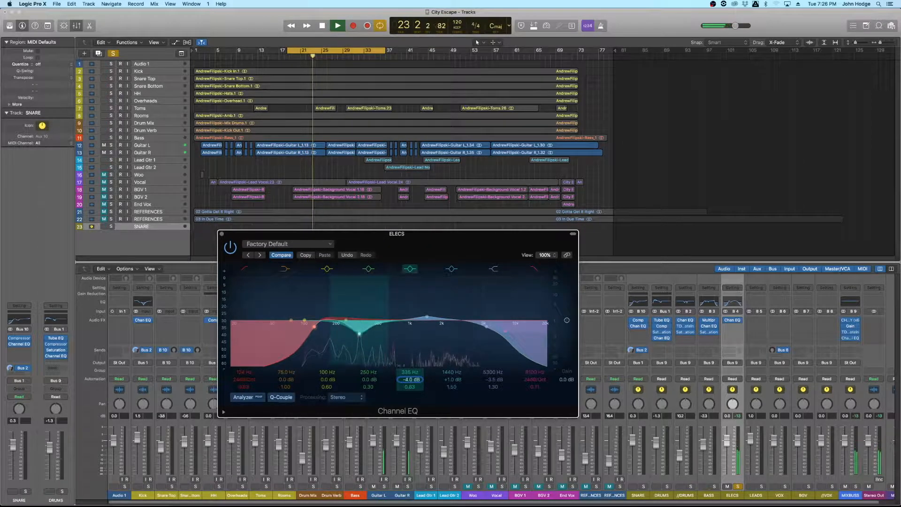
pyautogui.press('space')
pyautogui.moveTo(297, 53); pyautogui.dragTo(243, 53)
pyautogui.press('space')
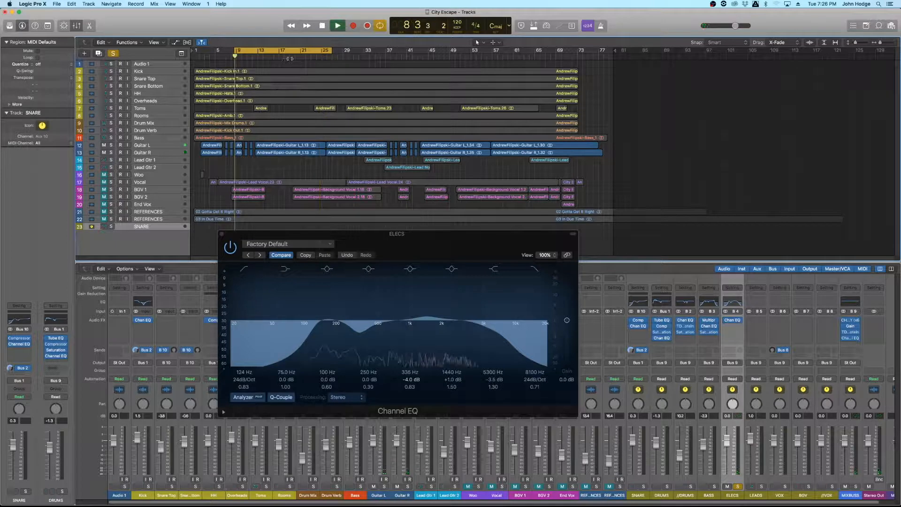
# Set the low-mid cut to -2.0 dB at 325 Hz with Q 1.30 and the low cut to 134 Hz, then stop playback.
pyautogui.moveTo(359, 350)
pyautogui.mouseDown()
pyautogui.moveTo(360, 312)
pyautogui.moveTo(374, 358)
pyautogui.mouseUp()
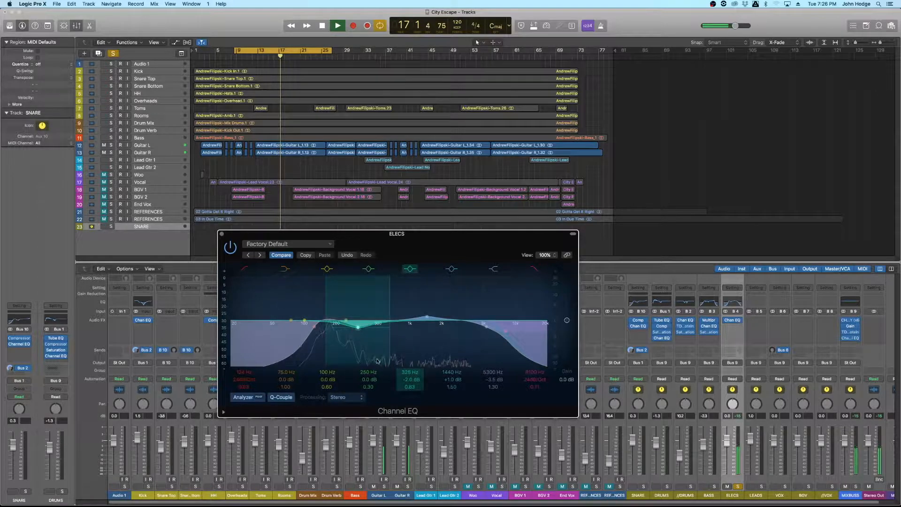
pyautogui.moveTo(411, 393); pyautogui.dragTo(413, 387)
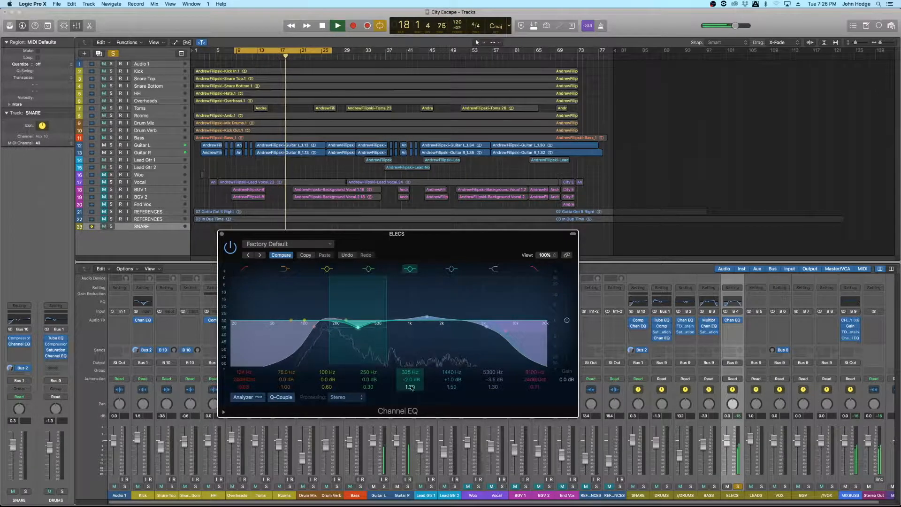
pyautogui.moveTo(313, 328); pyautogui.dragTo(317, 328)
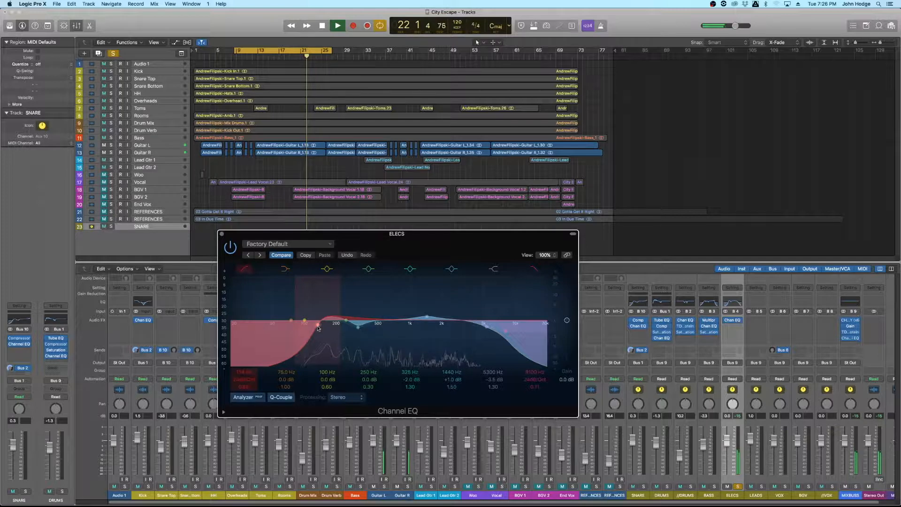
pyautogui.press('space')
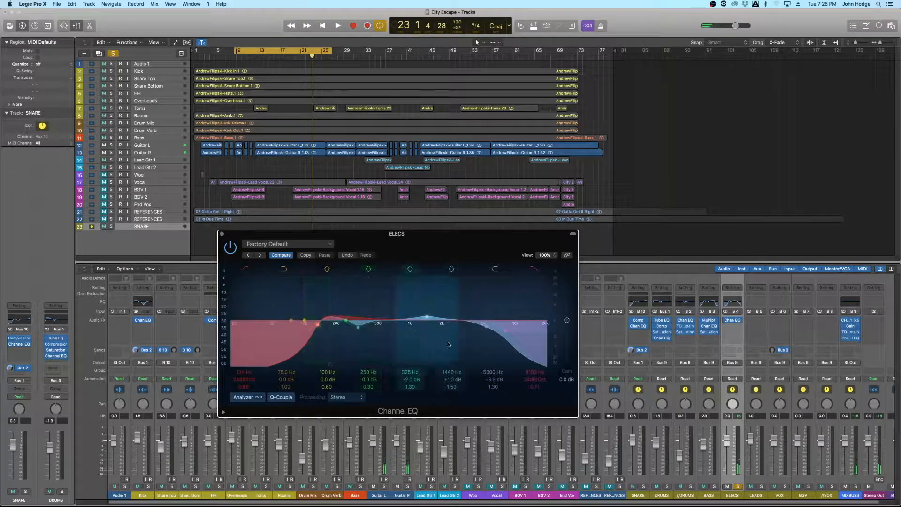
# Replay the soloed guitars and switch the 325 Hz band off and on to compare the sound.
pyautogui.press('space')
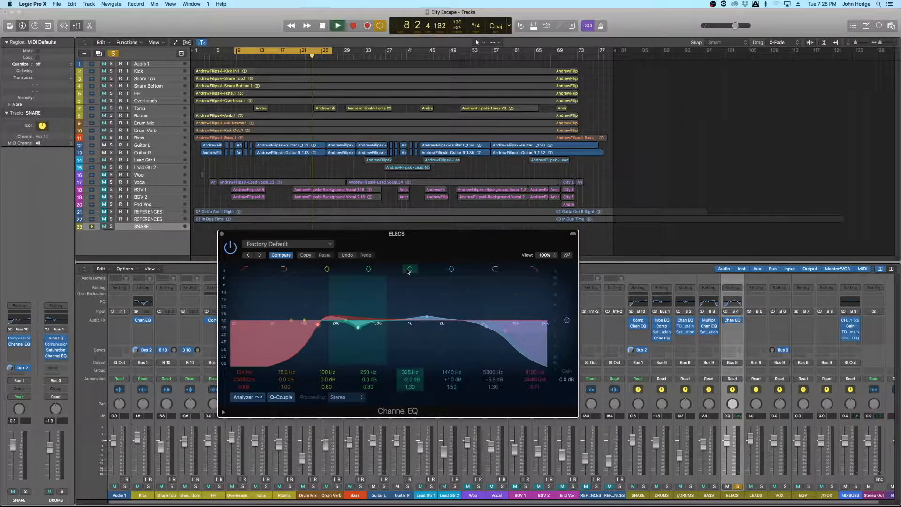
pyautogui.click(408, 270)
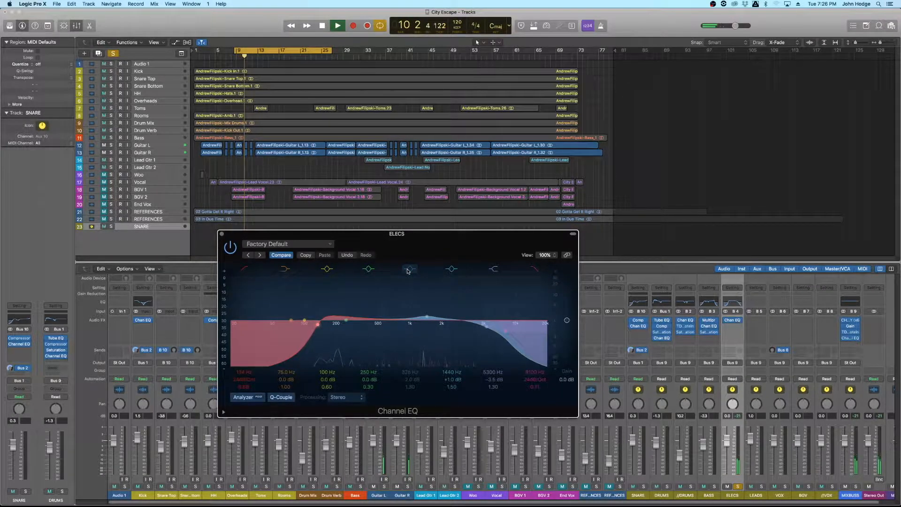
pyautogui.click(408, 269)
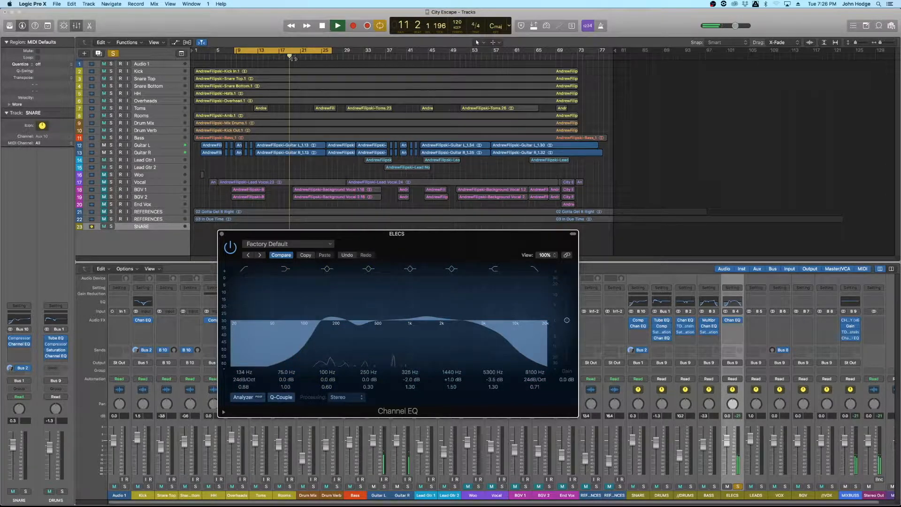
pyautogui.click(409, 270)
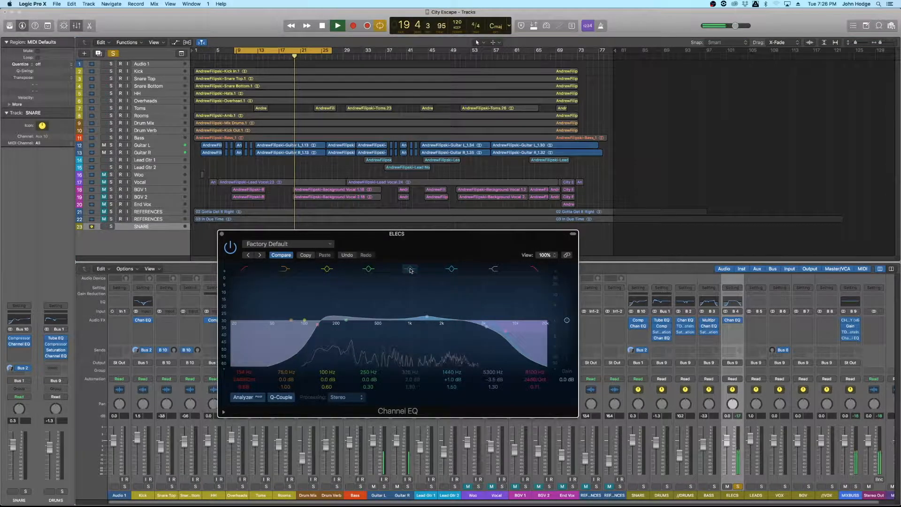
pyautogui.click(410, 270)
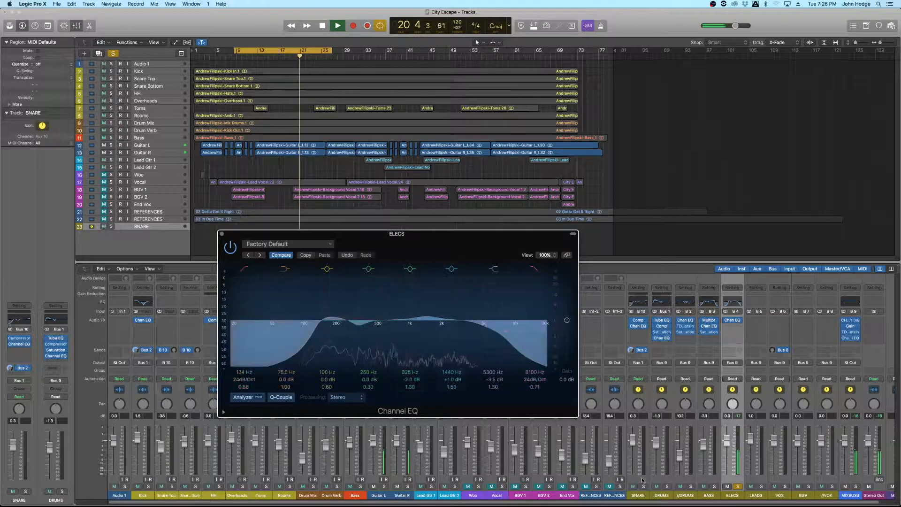
pyautogui.press('space')
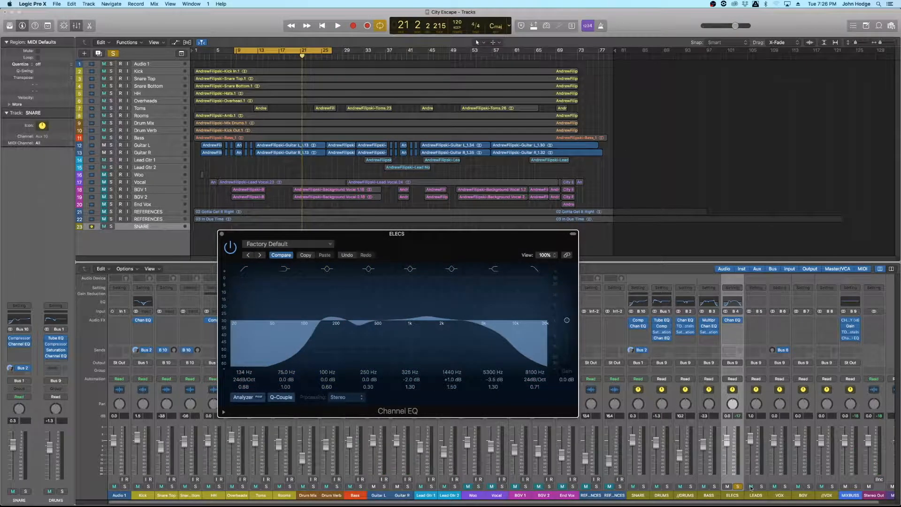
# Unsolo the ELECS bus, shift the cycle range to start around bar 16, and play the full mix.
pyautogui.click(737, 487)
pyautogui.moveTo(302, 56); pyautogui.dragTo(335, 56)
pyautogui.press('space')
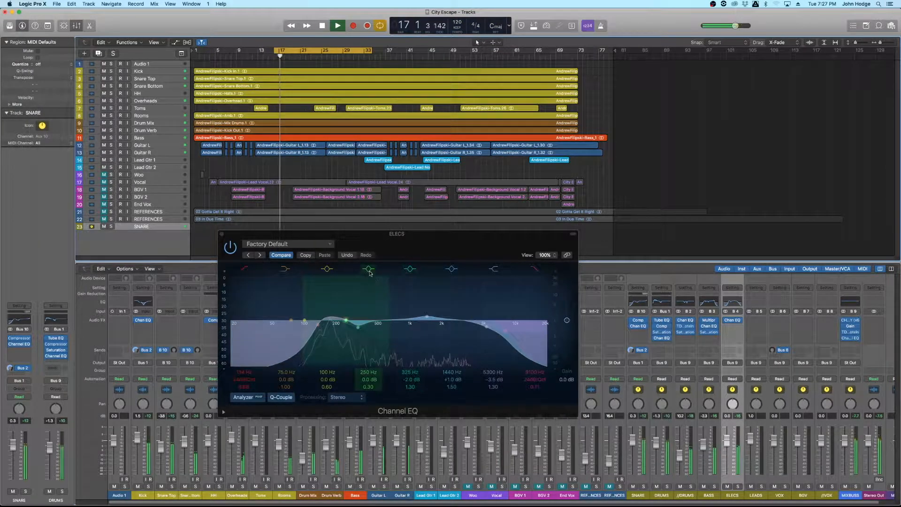
# Retune the unused 250 Hz peak band to 700 Hz, audition it up to +14.0 dB, and make it a -3.5 dB notch with Q 14.0.
pyautogui.moveTo(368, 372)
pyautogui.mouseDown()
pyautogui.moveTo(368, 361)
pyautogui.moveTo(367, 371)
pyautogui.mouseUp()
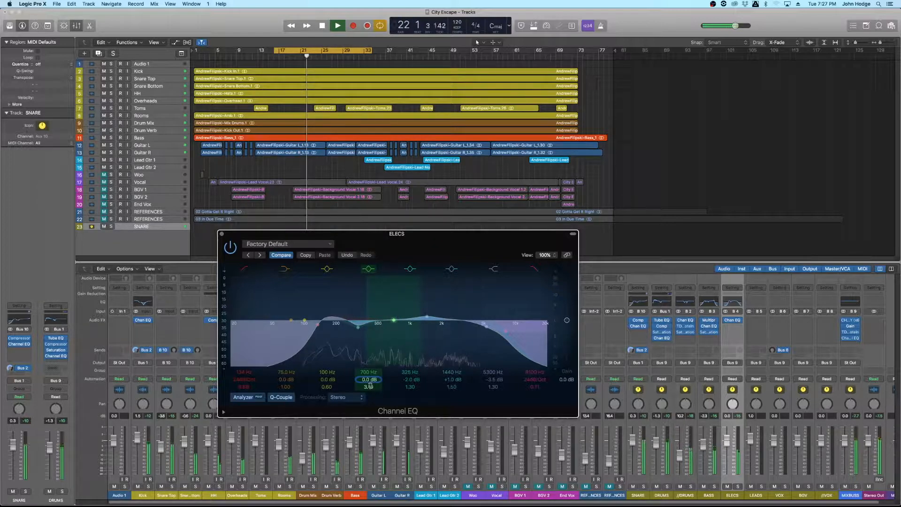
pyautogui.moveTo(369, 379); pyautogui.dragTo(369, 350)
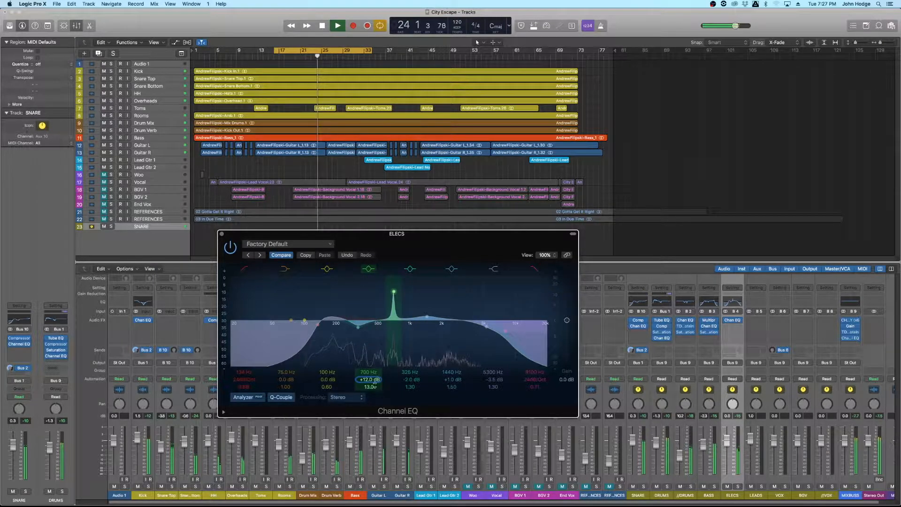
pyautogui.moveTo(372, 387); pyautogui.dragTo(369, 374)
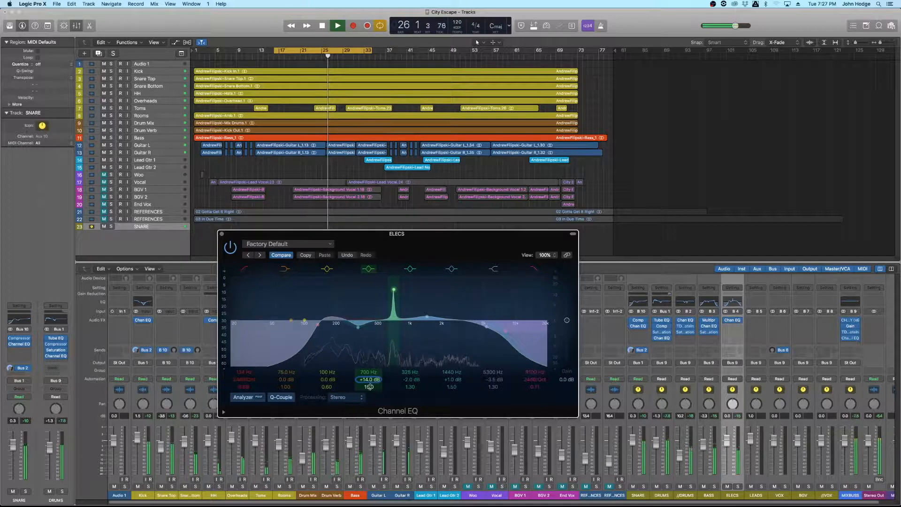
pyautogui.moveTo(369, 387); pyautogui.dragTo(369, 393)
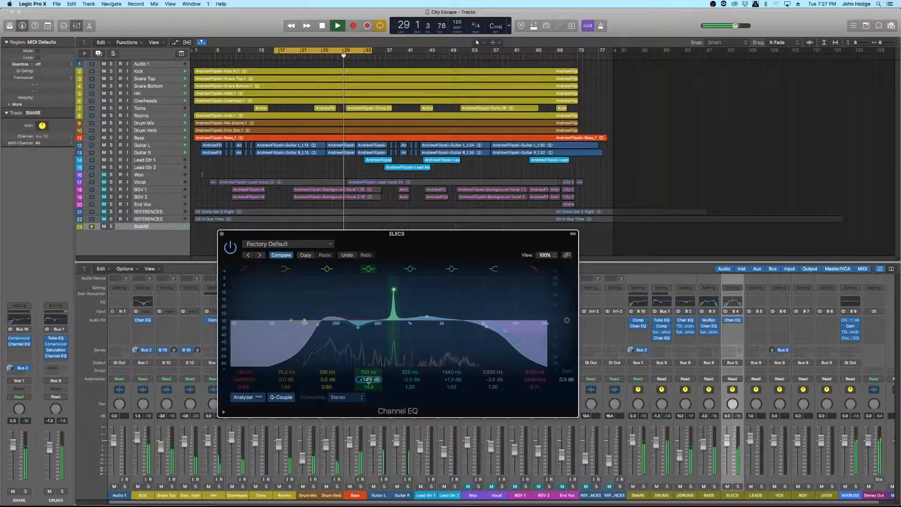
pyautogui.press('space')
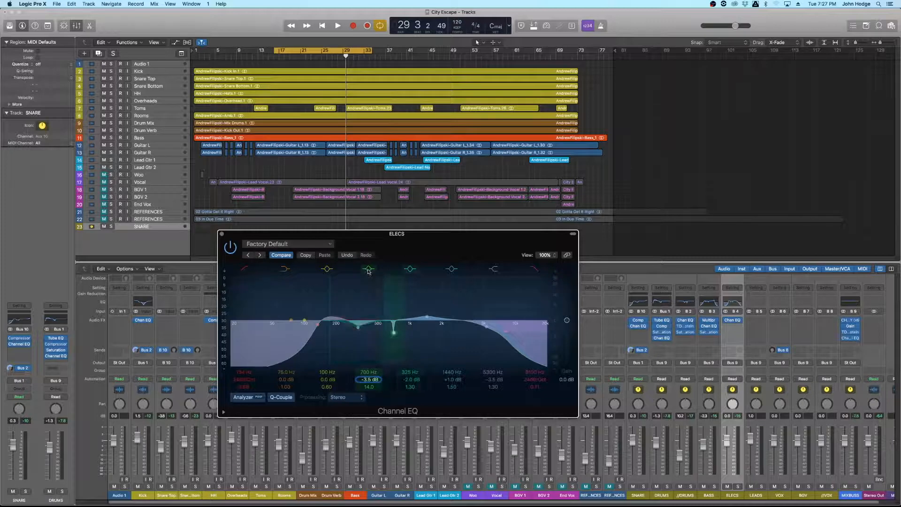
# Replay the mix, toggle the 700 Hz notch to compare, and deepen it to -5.0 dB.
pyautogui.press('space')
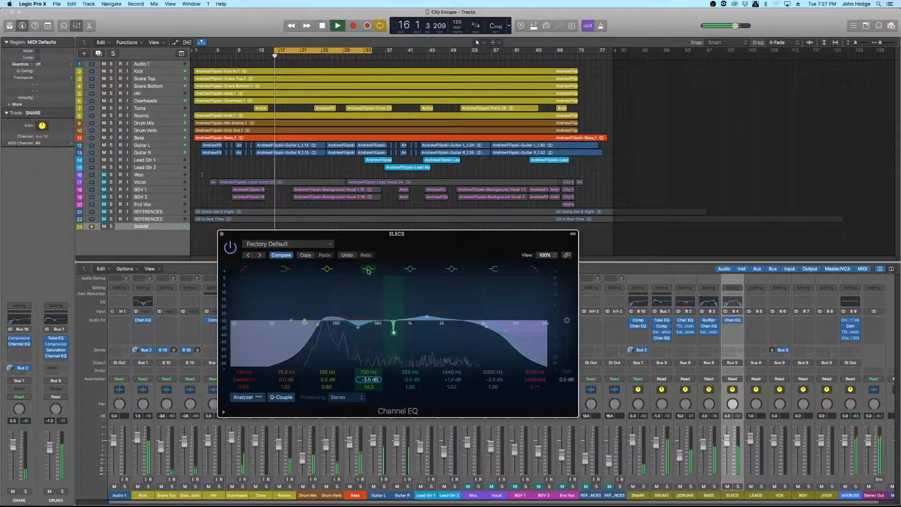
pyautogui.click(369, 271)
pyautogui.click(368, 271)
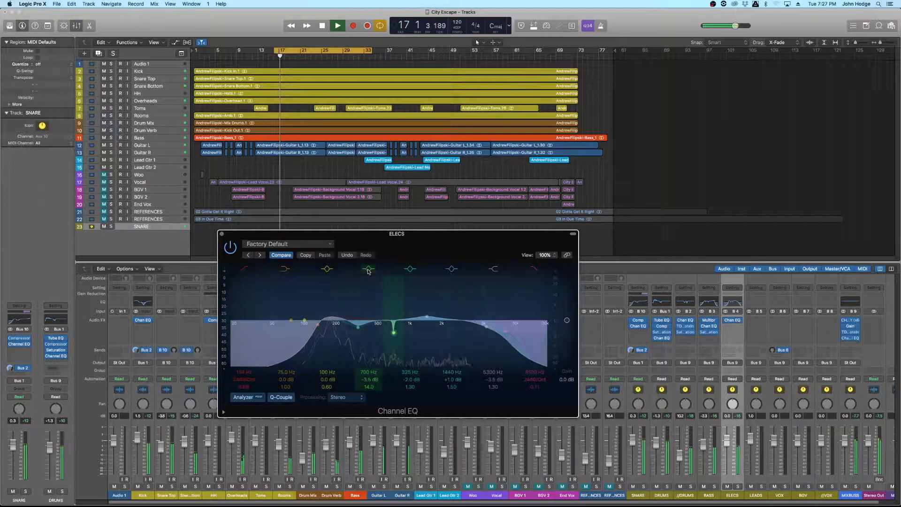
pyautogui.click(369, 271)
pyautogui.click(368, 271)
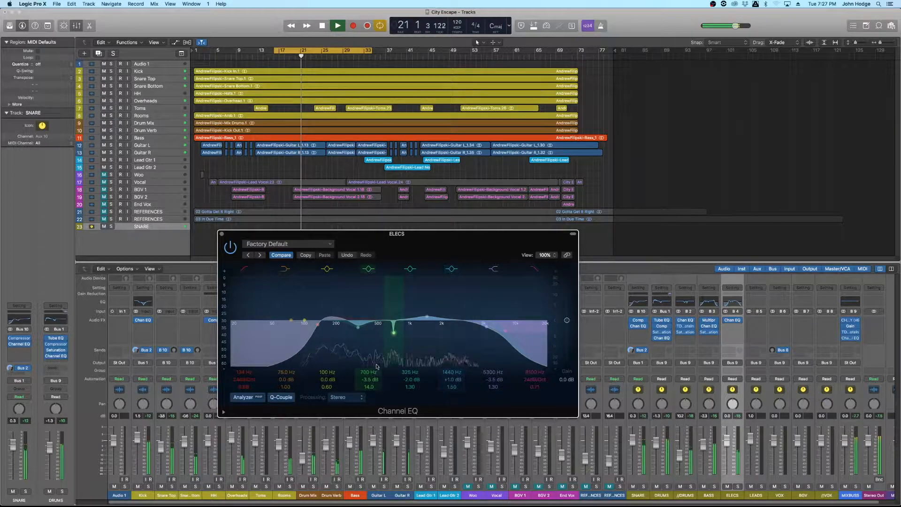
pyautogui.moveTo(375, 379)
pyautogui.mouseDown()
pyautogui.moveTo(375, 343)
pyautogui.moveTo(375, 385)
pyautogui.mouseUp()
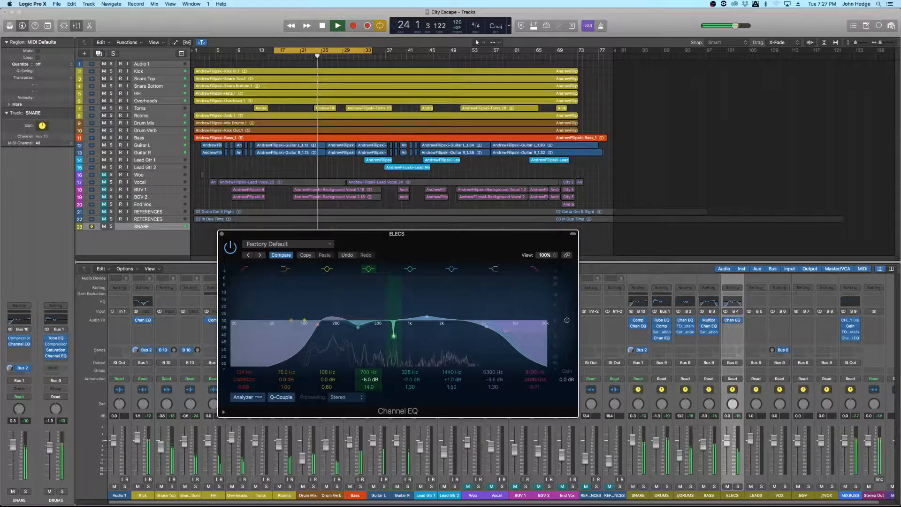
pyautogui.press('space')
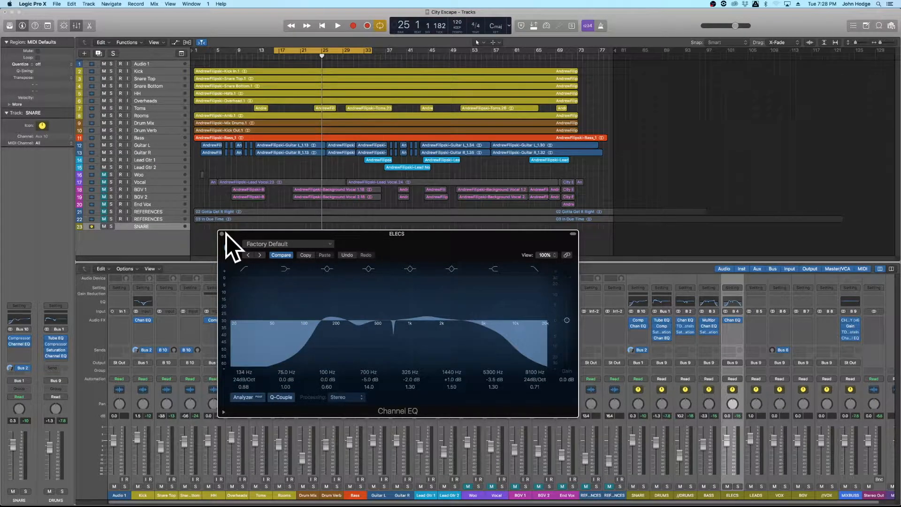
# Move the EQ window aside, replay the mix from about bar 21, and toggle the whole EQ's bypass to compare.
pyautogui.moveTo(226, 234); pyautogui.dragTo(170, 264)
pyautogui.press('space')
pyautogui.click(306, 58)
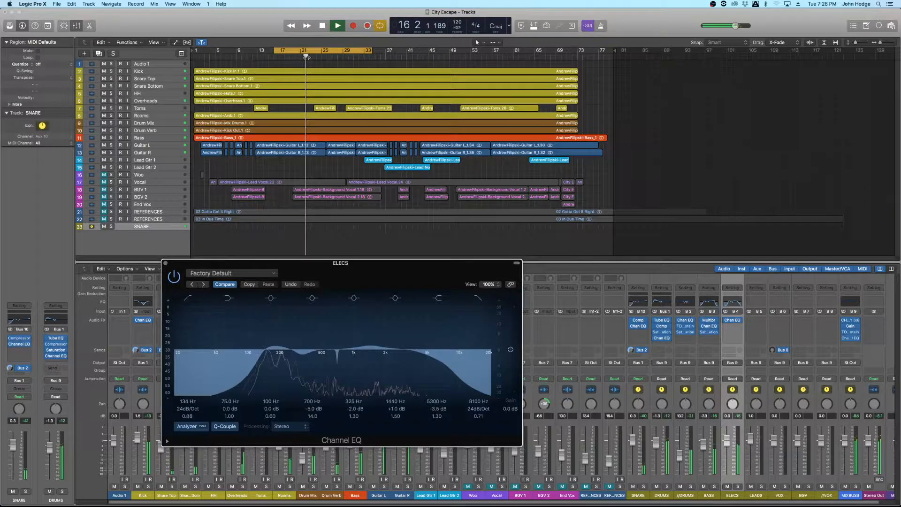
pyautogui.click(173, 277)
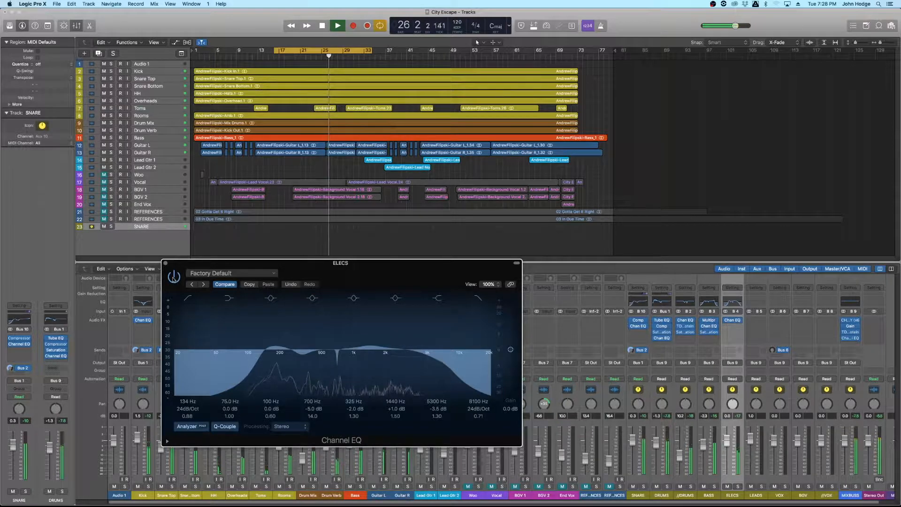
pyautogui.click(173, 277)
pyautogui.click(173, 278)
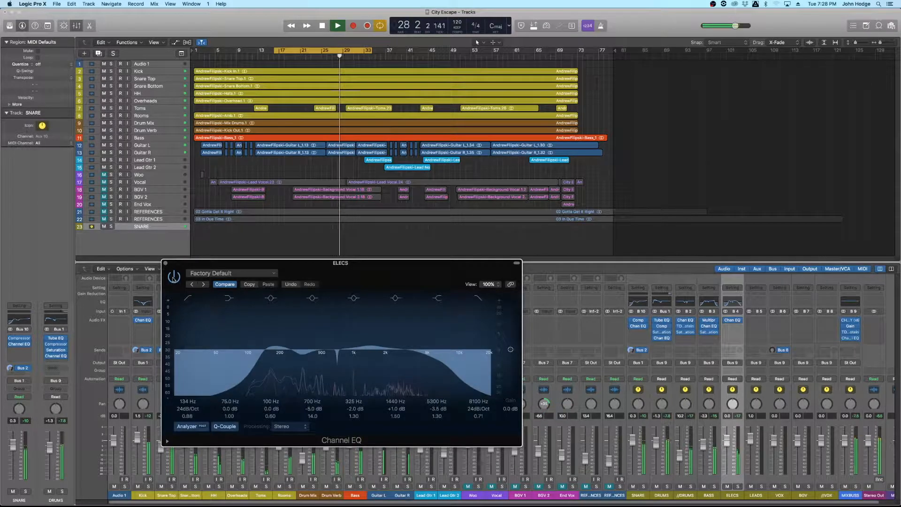
pyautogui.click(173, 278)
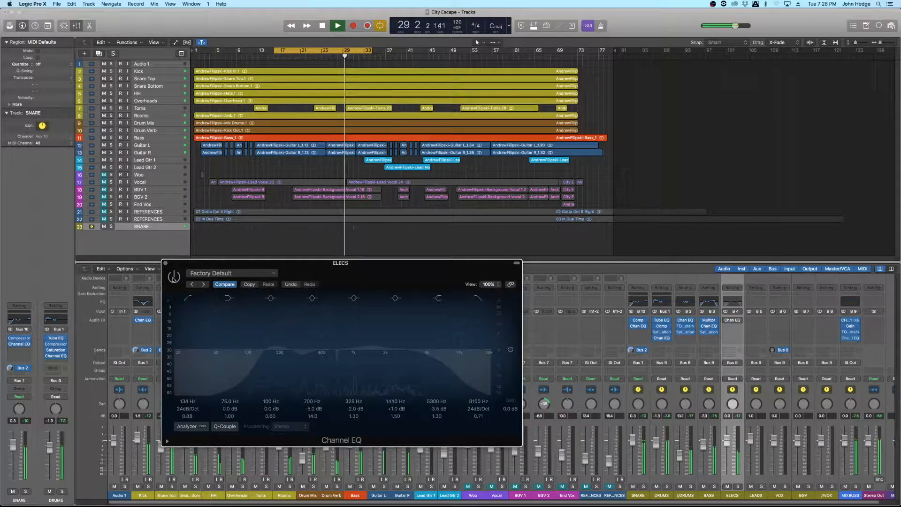
pyautogui.click(173, 277)
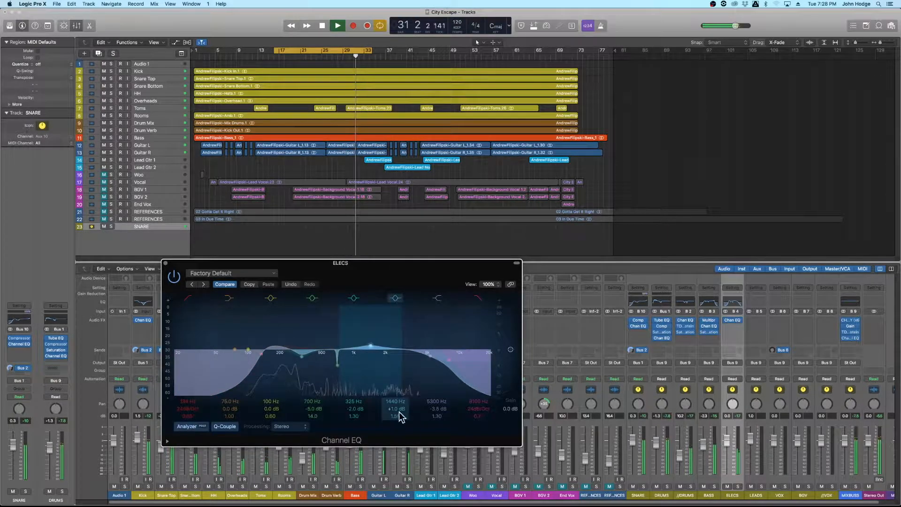
# Audition the 1440 Hz peak at +2.0 dB with Q 1.10, return it to +1.0 dB, and stop playback.
pyautogui.scroll(2, 401, 408)
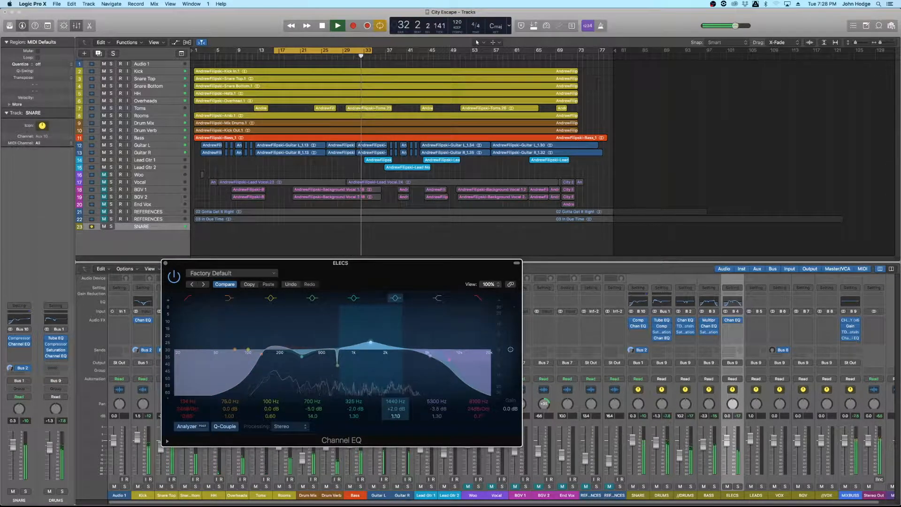
pyautogui.scroll(-2, 397, 410)
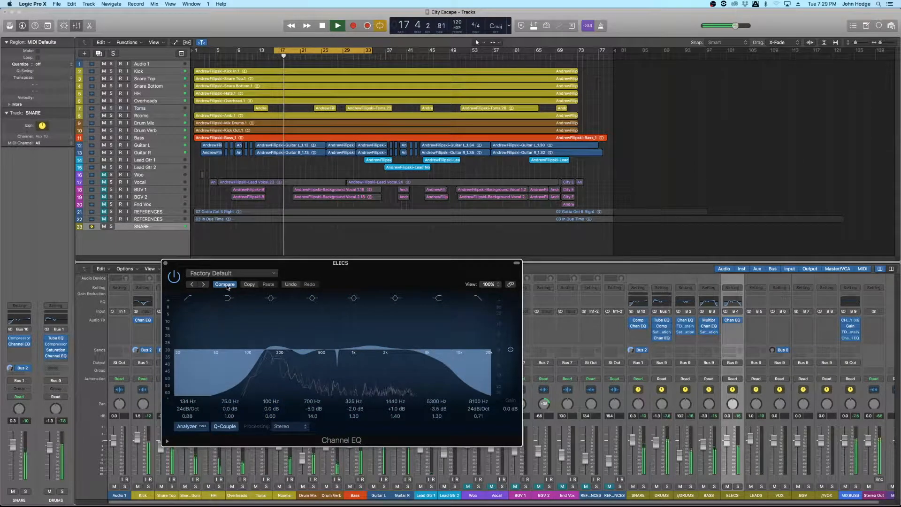
pyautogui.press('space')
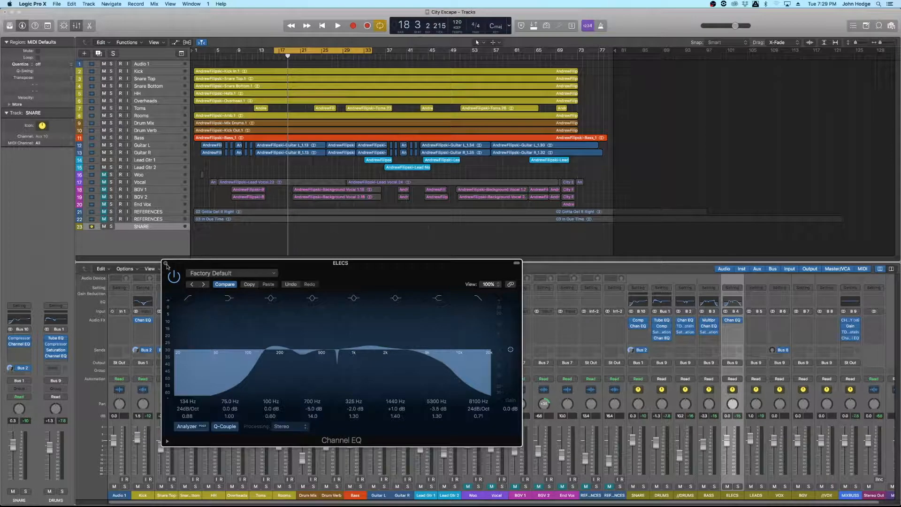
# Close the Channel EQ window and insert a Multipressor after it on the ELECS bus.
pyautogui.click(166, 264)
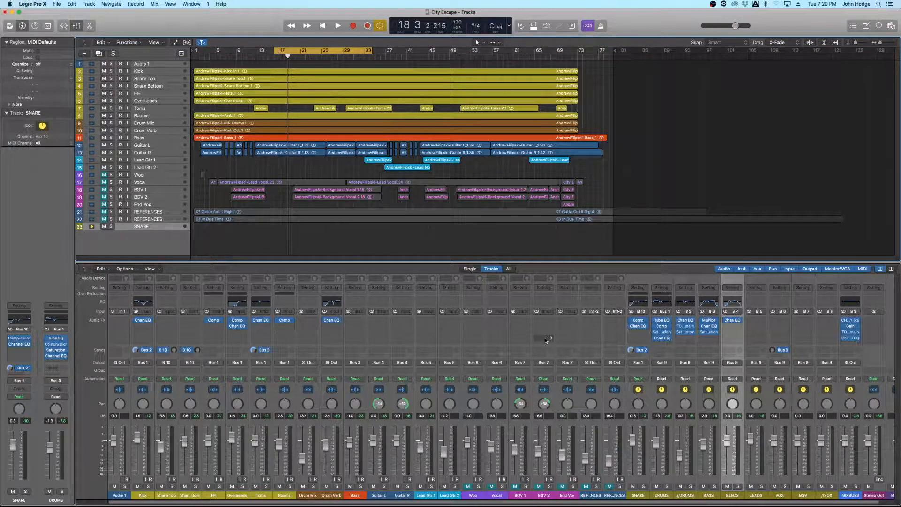
pyautogui.click(739, 328)
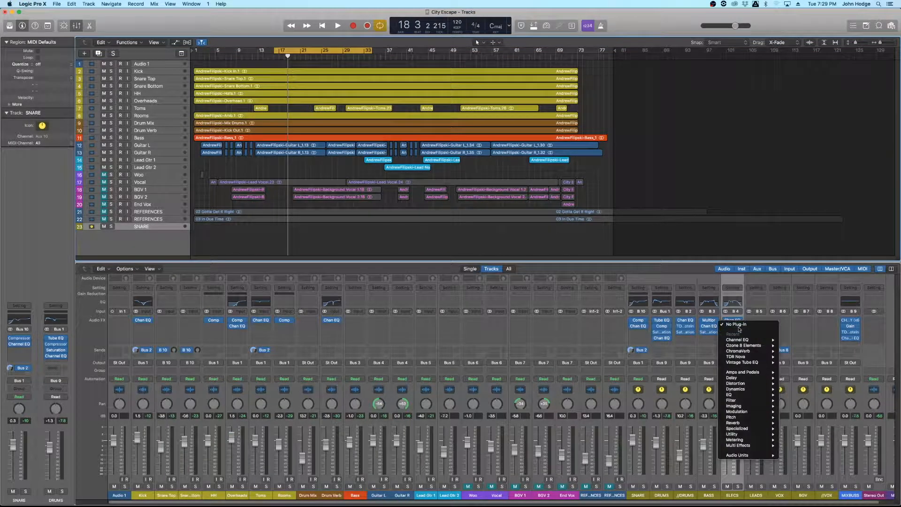
pyautogui.moveTo(743, 386)
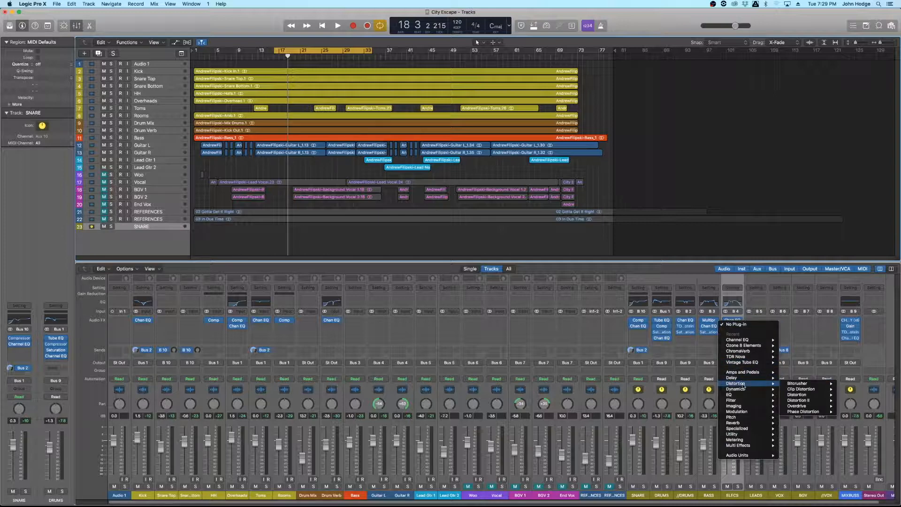
pyautogui.moveTo(796, 393)
pyautogui.moveTo(802, 422)
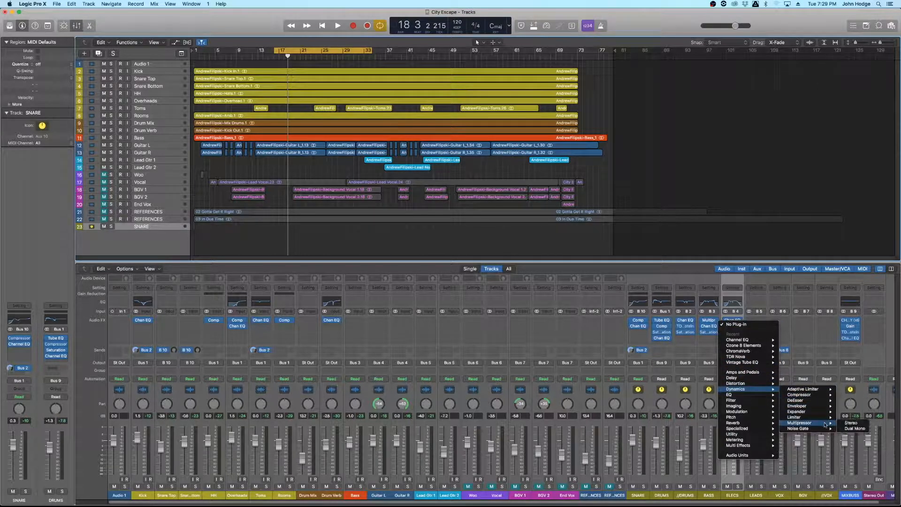
pyautogui.click(850, 428)
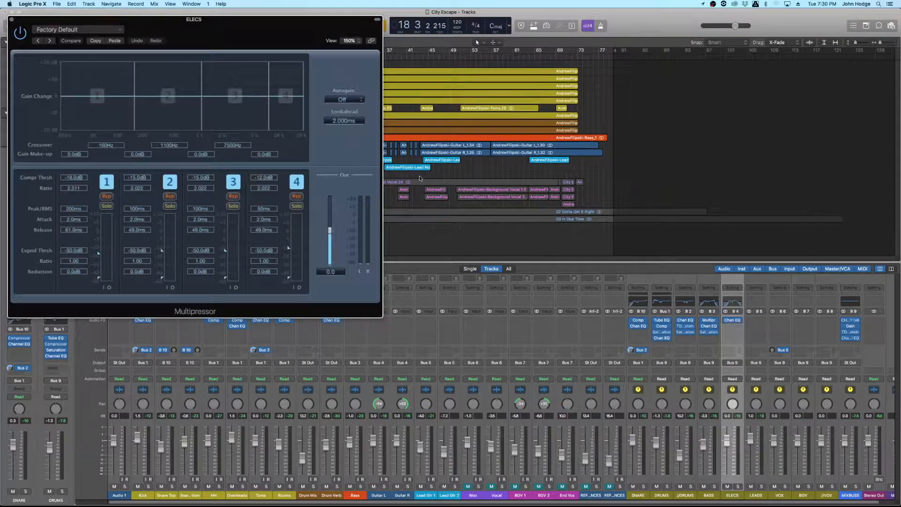
# Move the Multipressor window below the ruler, shift the cycle range to about bars 13–21, and start playback.
pyautogui.moveTo(209, 56); pyautogui.dragTo(412, 201)
pyautogui.moveTo(304, 51); pyautogui.dragTo(288, 50)
pyautogui.moveTo(354, 51); pyautogui.dragTo(302, 50)
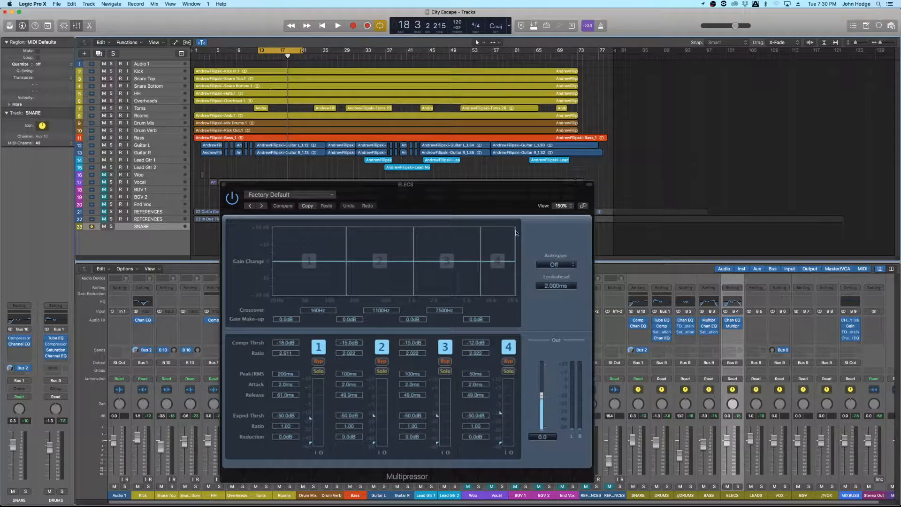
pyautogui.moveTo(474, 199); pyautogui.dragTo(473, 186)
pyautogui.press('space')
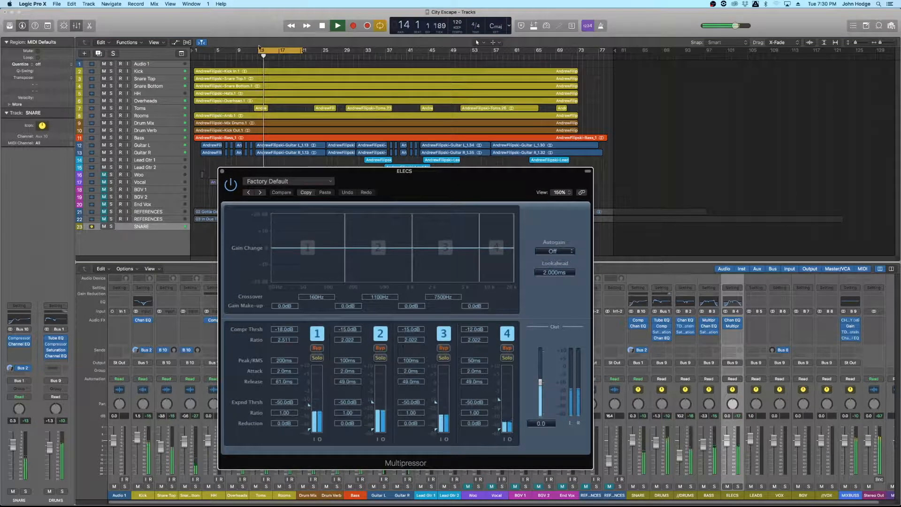
# Shorten the cycle range to about bars 13–17, briefly loop the mix, and stop playback.
pyautogui.moveTo(260, 51); pyautogui.dragTo(263, 51)
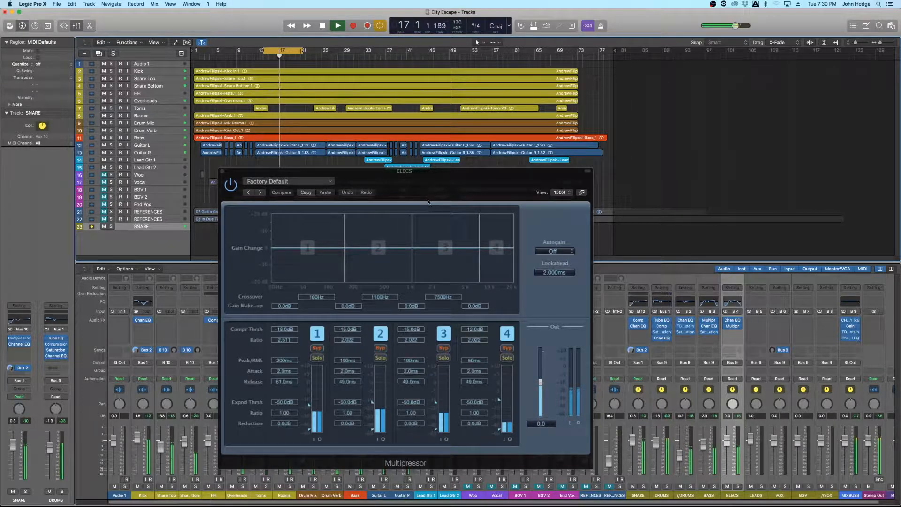
pyautogui.press('space')
pyautogui.moveTo(303, 50); pyautogui.dragTo(281, 54)
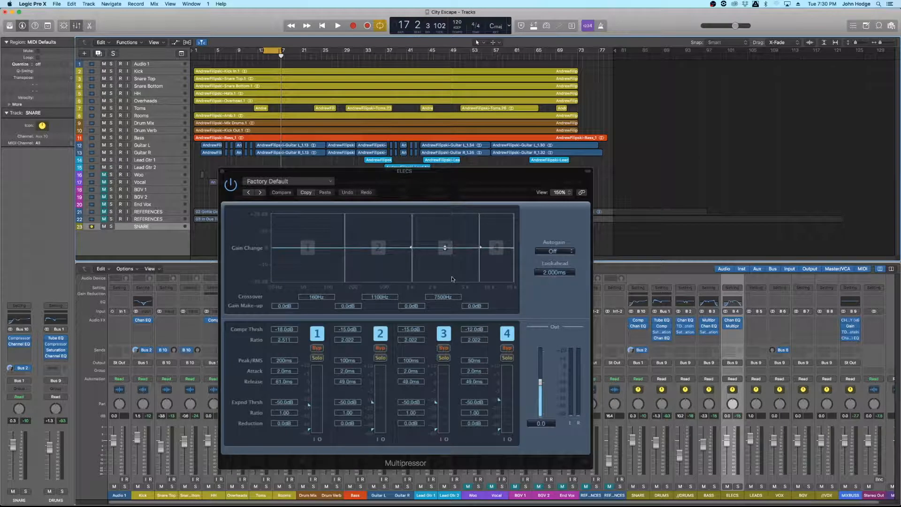
pyautogui.moveTo(455, 190); pyautogui.dragTo(446, 189)
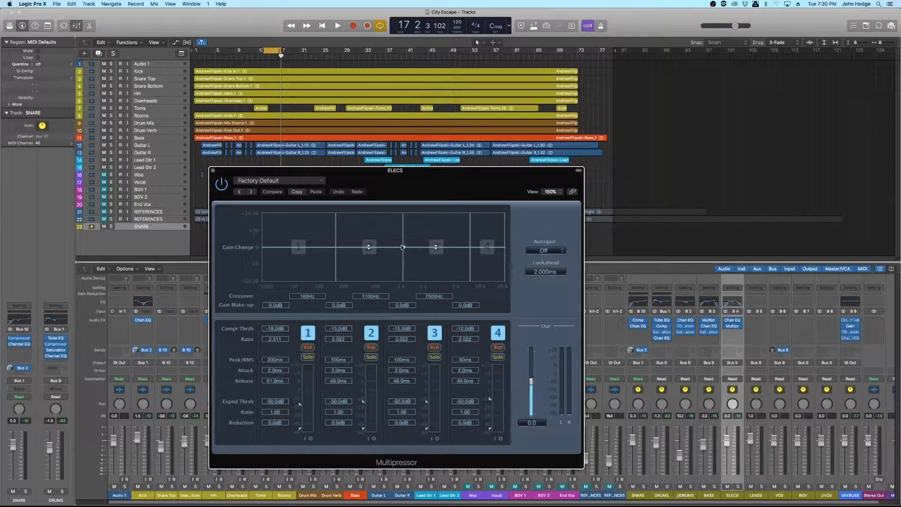
pyautogui.moveTo(263, 52); pyautogui.dragTo(285, 53)
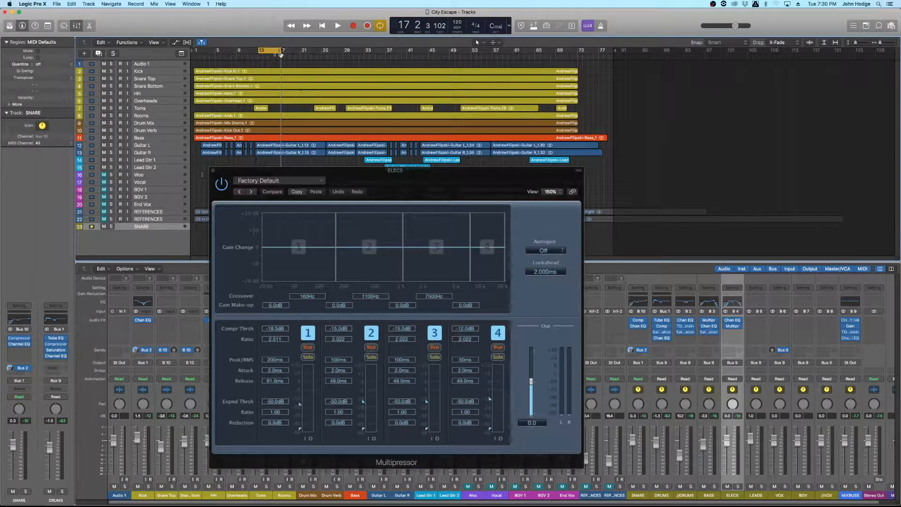
pyautogui.press('space')
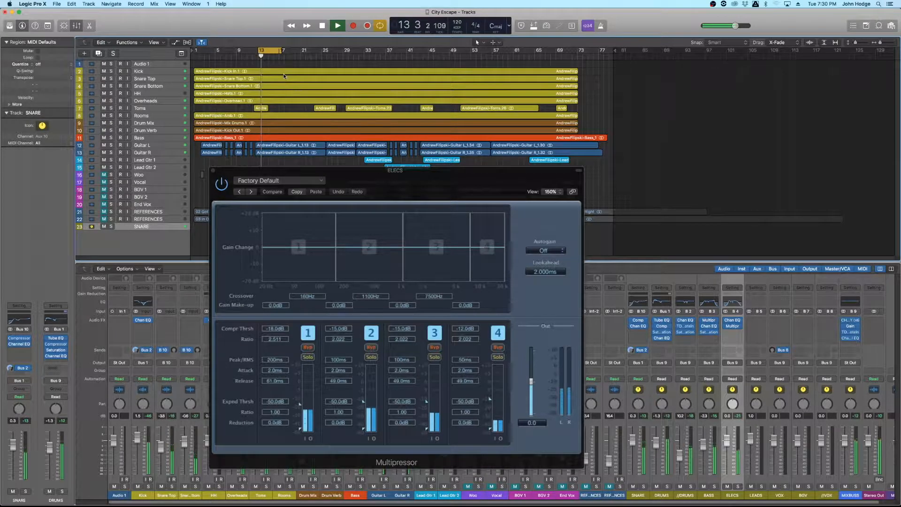
pyautogui.press('space')
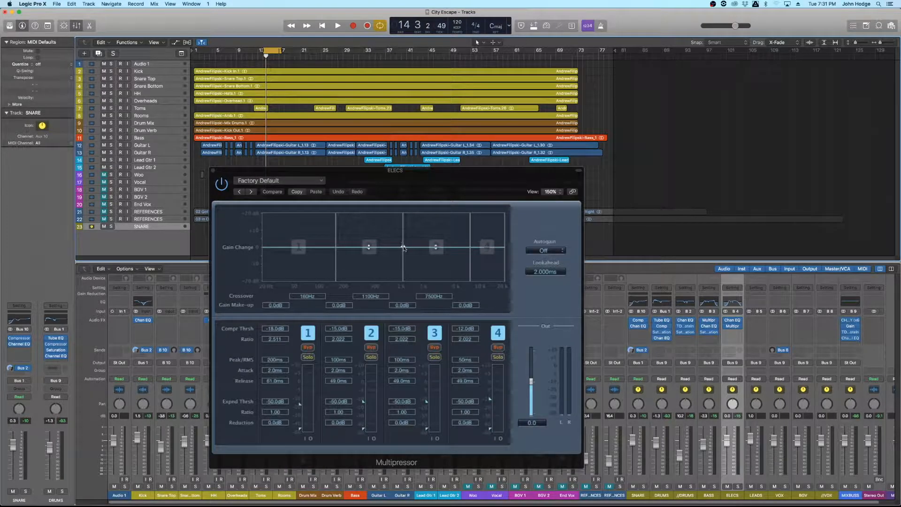
# Set the lower two crossovers to 100 Hz and 580 Hz and solo band 2 with ratio 3.000, release 34 ms and expander threshold -60 dB.
pyautogui.moveTo(404, 248); pyautogui.dragTo(382, 248)
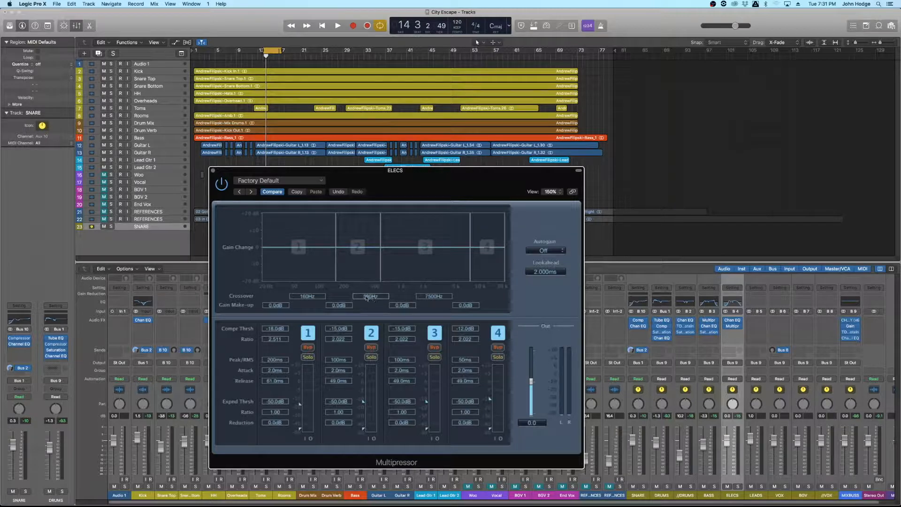
pyautogui.moveTo(311, 297); pyautogui.dragTo(310, 302)
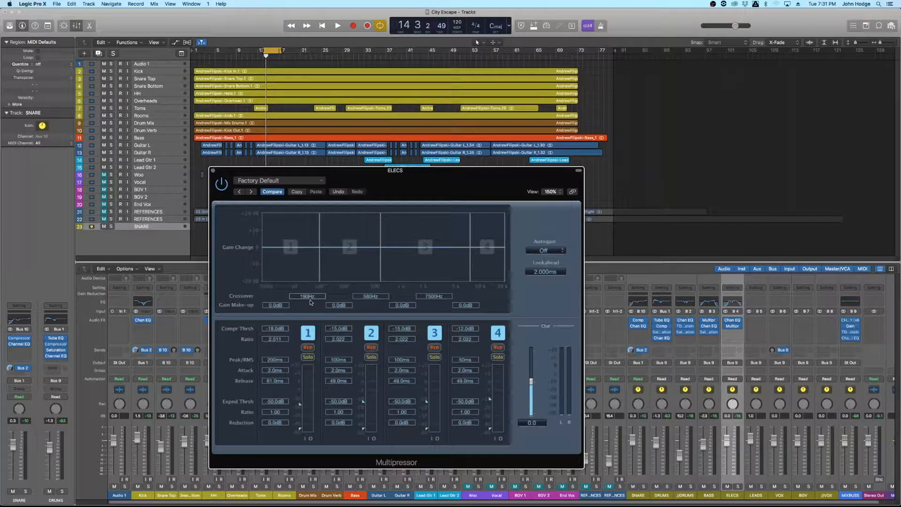
pyautogui.click(371, 357)
pyautogui.moveTo(343, 384); pyautogui.dragTo(344, 392)
pyautogui.moveTo(341, 314); pyautogui.dragTo(343, 309)
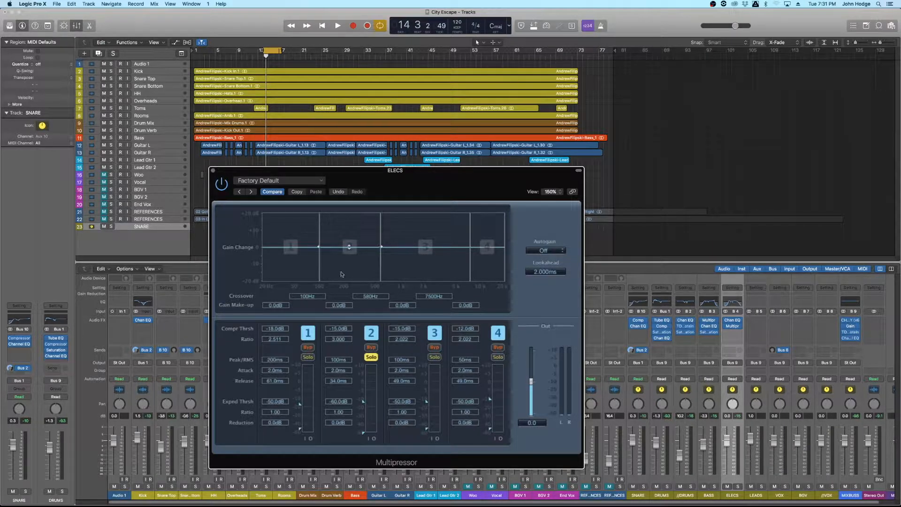
# During playback, set the second crossover to 490 Hz with -0.5 dB make-up on bands 2 and 3, and keep the first crossover at 100 Hz.
pyautogui.press('space')
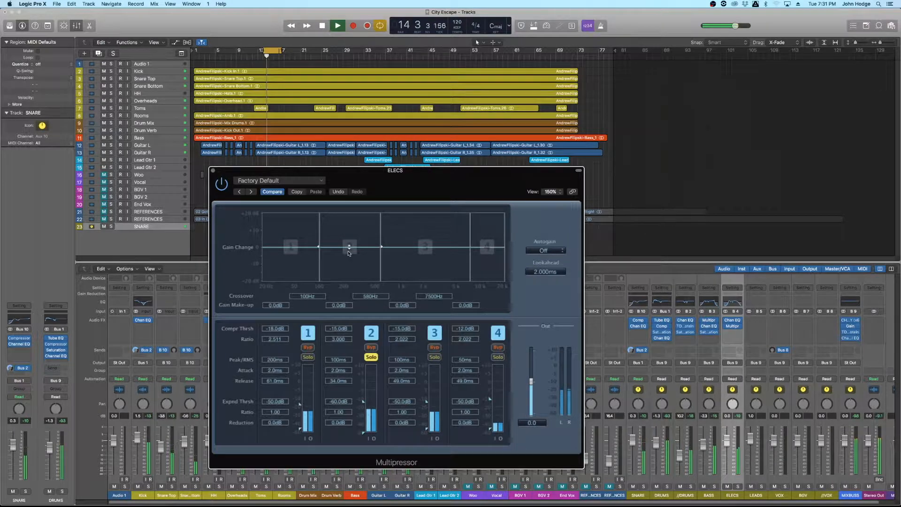
pyautogui.moveTo(381, 249)
pyautogui.mouseDown()
pyautogui.moveTo(390, 249)
pyautogui.moveTo(378, 250)
pyautogui.mouseUp()
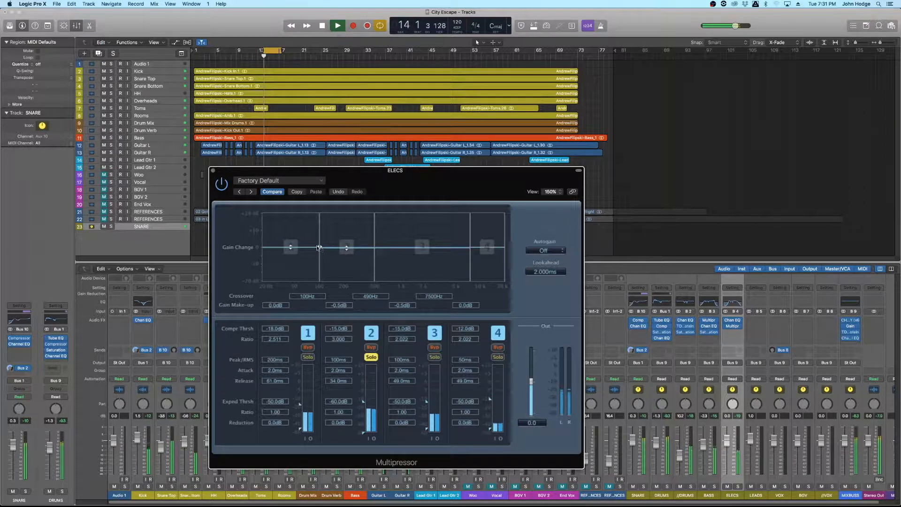
pyautogui.moveTo(319, 248); pyautogui.dragTo(315, 249)
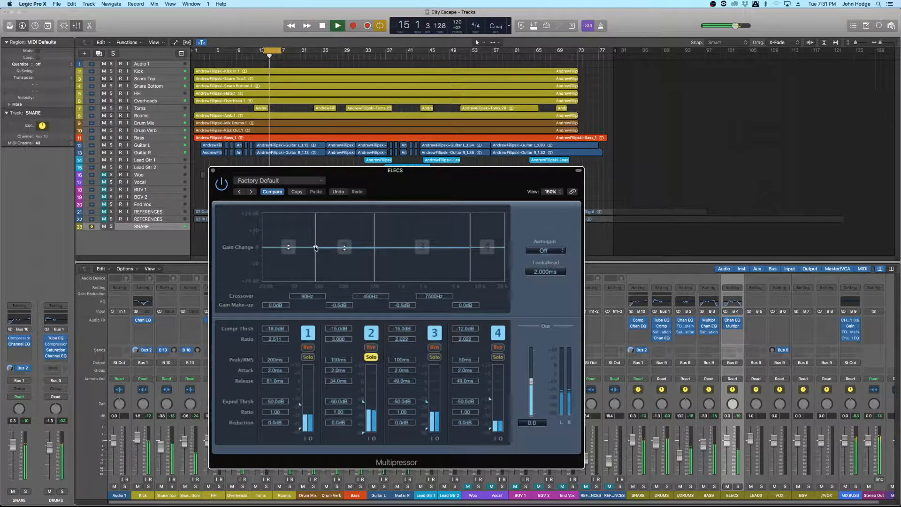
pyautogui.moveTo(316, 248); pyautogui.dragTo(319, 248)
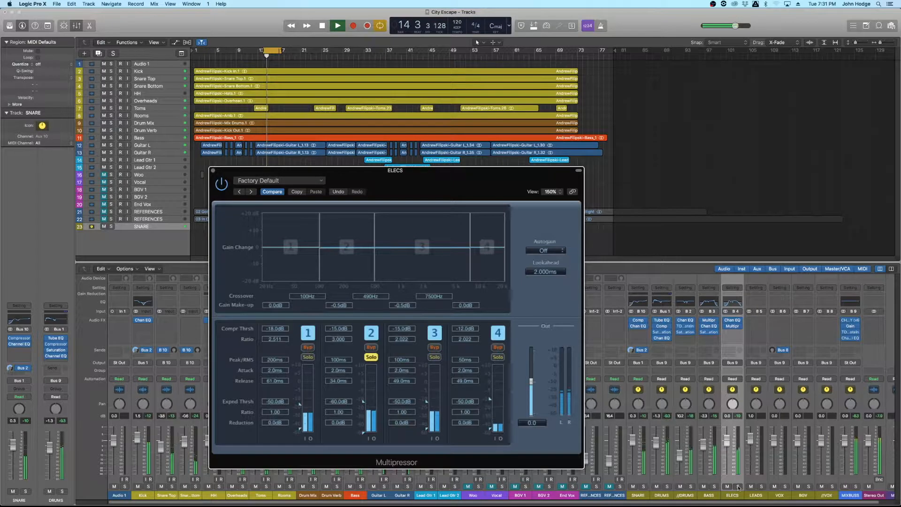
# Solo the ELECS bus and audition band 2 while adjusting its crossovers, leaving them at 100 Hz and 490 Hz.
pyautogui.press('s')
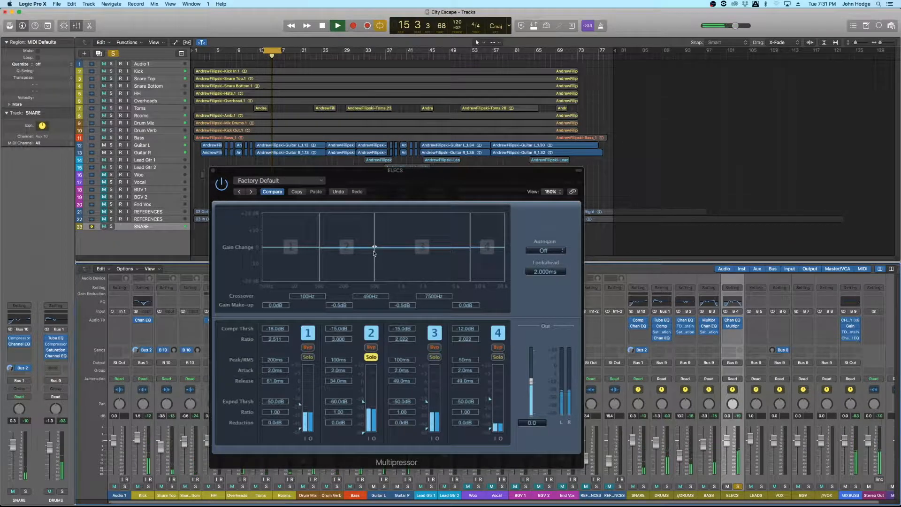
pyautogui.click(378, 296)
pyautogui.moveTo(377, 296)
pyautogui.mouseDown()
pyautogui.moveTo(377, 287)
pyautogui.moveTo(379, 299)
pyautogui.mouseUp()
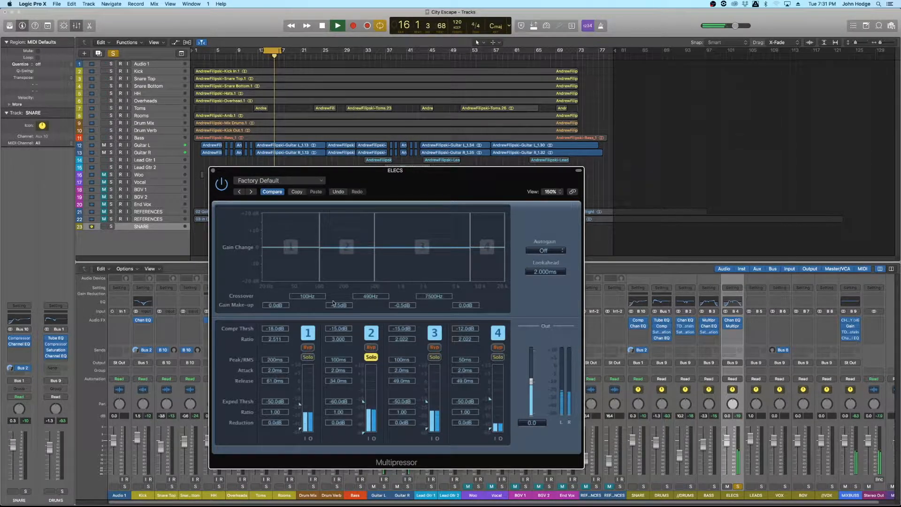
pyautogui.moveTo(321, 299)
pyautogui.mouseDown()
pyautogui.moveTo(322, 325)
pyautogui.moveTo(325, 301)
pyautogui.mouseUp()
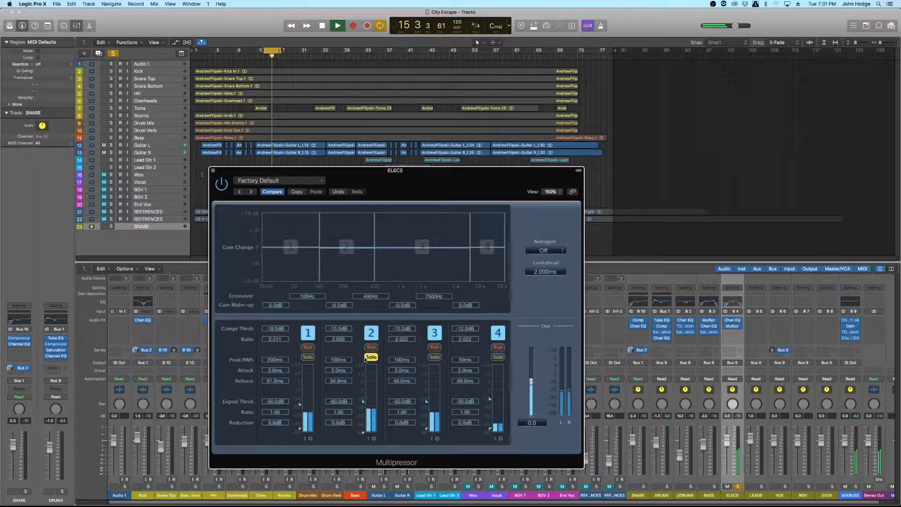
# Switch the Multipressor solo from band 2 to band 3 and raise the second crossover to 520 Hz.
pyautogui.click(311, 357)
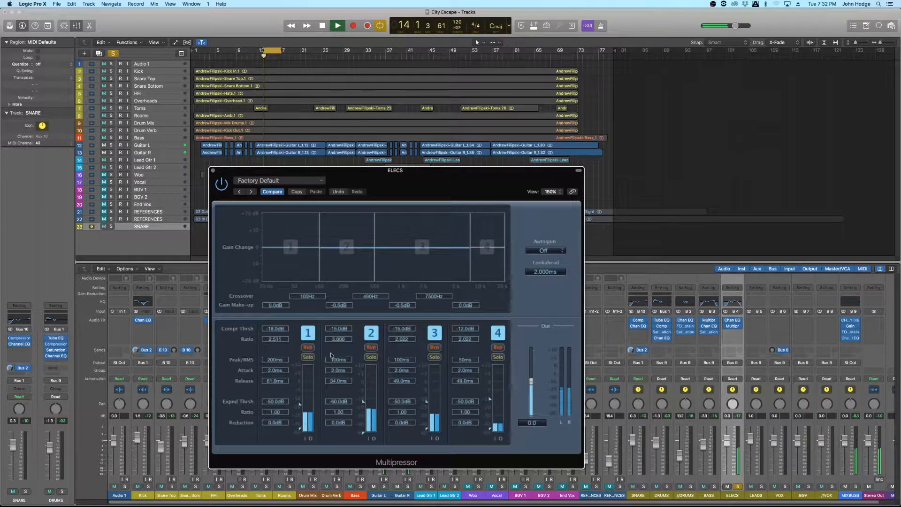
pyautogui.click(435, 357)
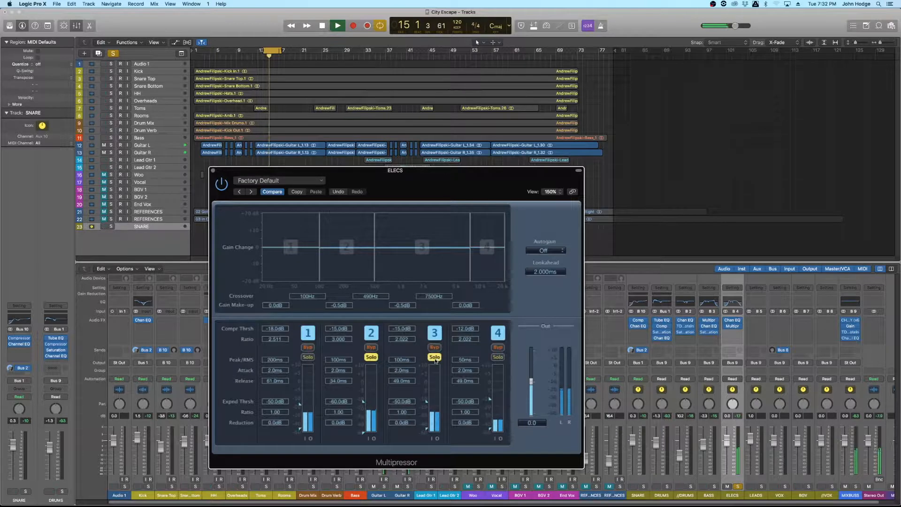
pyautogui.click(372, 357)
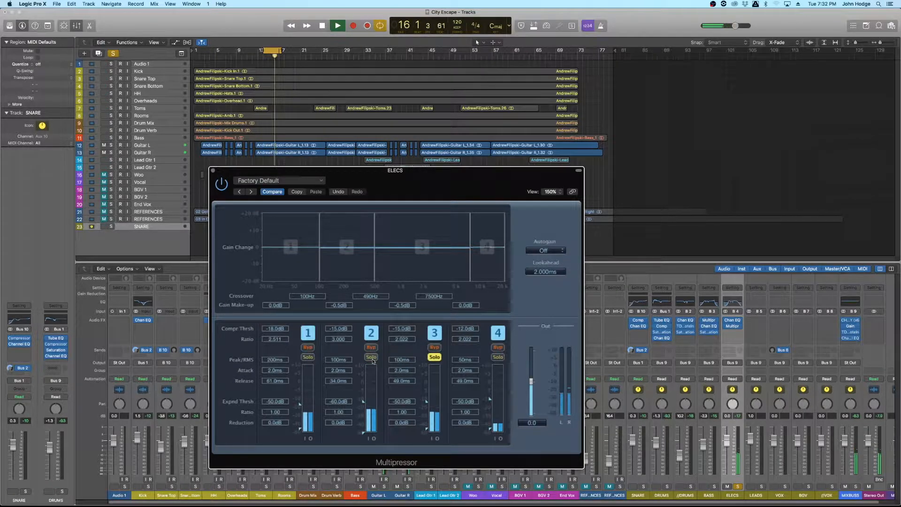
pyautogui.scroll(5, 376, 297)
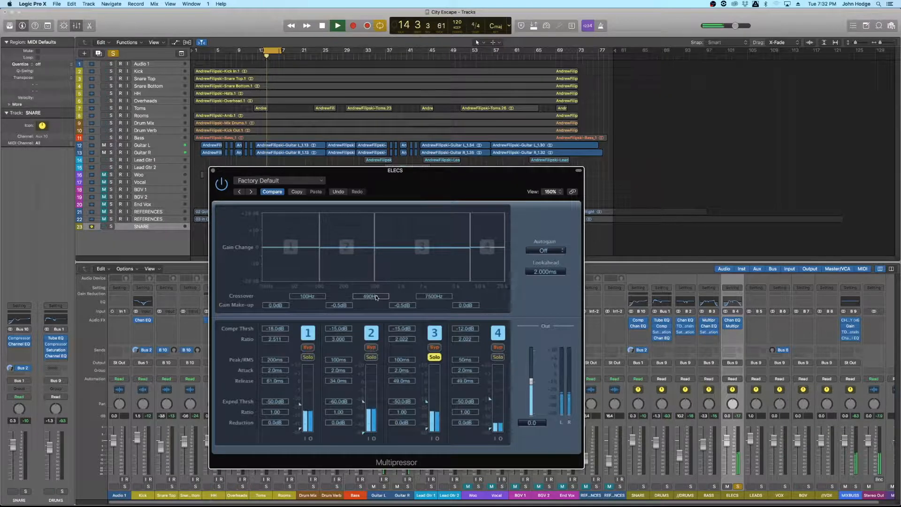
pyautogui.scroll(-4, 375, 296)
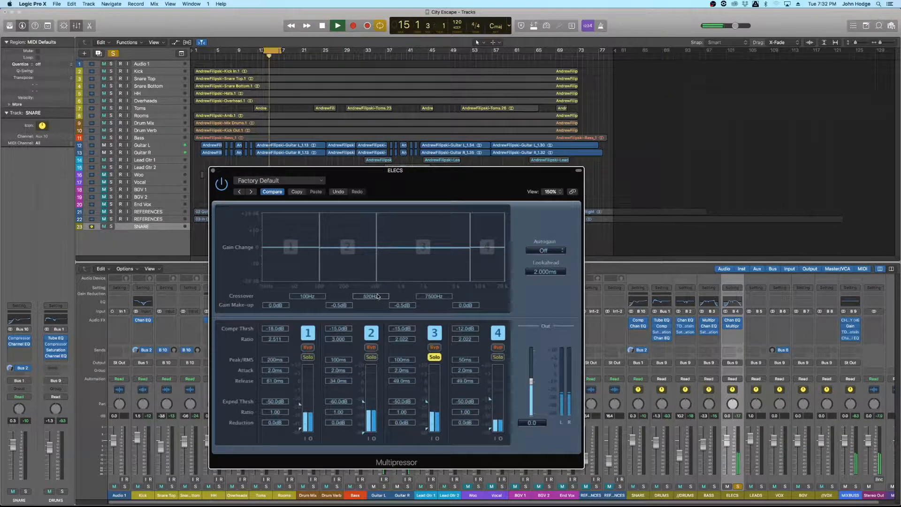
# Audition band 2 and band 4 alone, leave band 4 soloed, and stop playback.
pyautogui.click(371, 356)
pyautogui.click(433, 357)
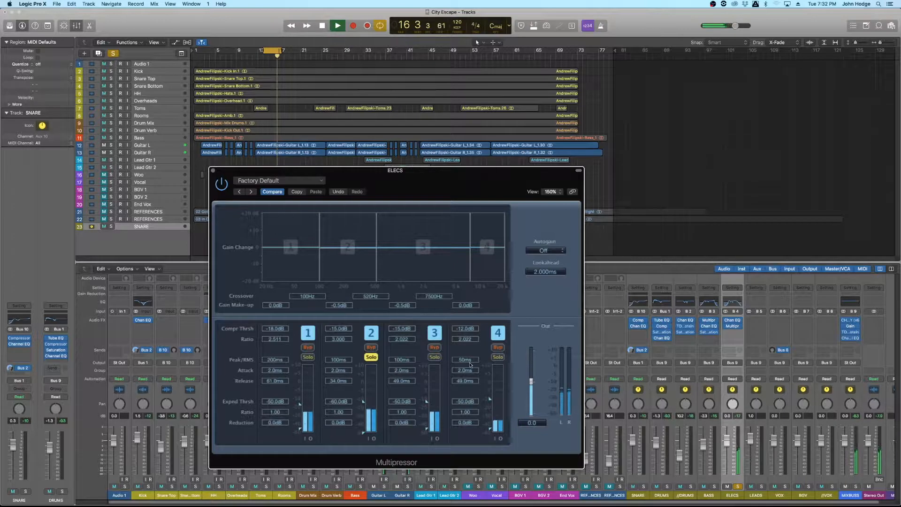
pyautogui.click(498, 357)
pyautogui.click(370, 356)
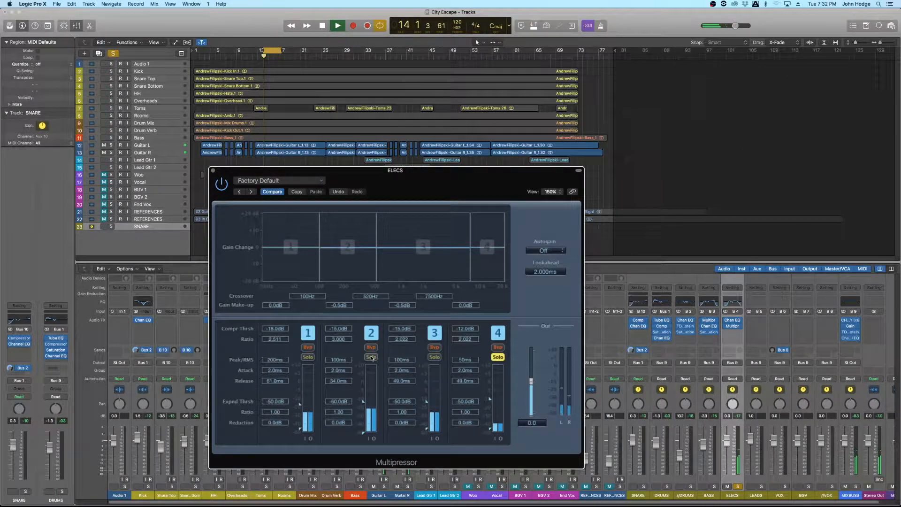
pyautogui.press('space')
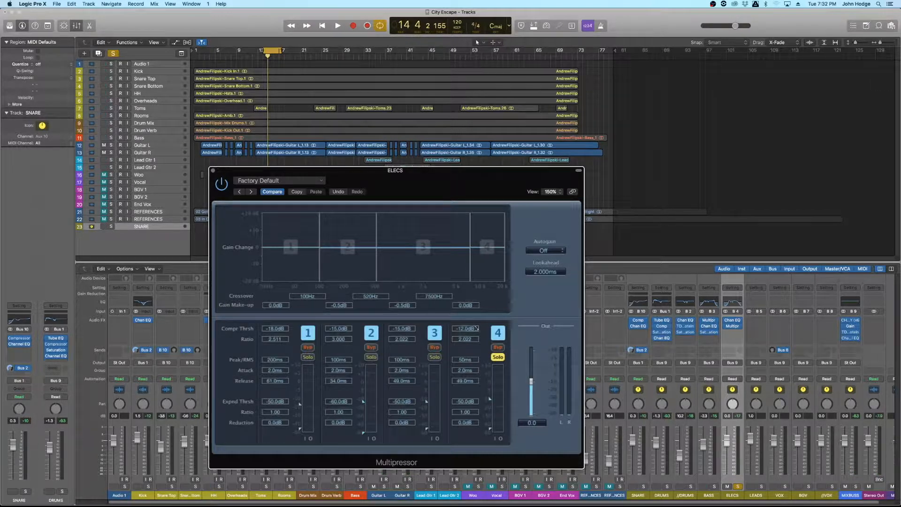
# Lower the third crossover to 5000 Hz, keep make-up gain on bands 3 and 4 at 0.0 dB, and audition soloed band 4.
pyautogui.moveTo(471, 248); pyautogui.dragTo(456, 247)
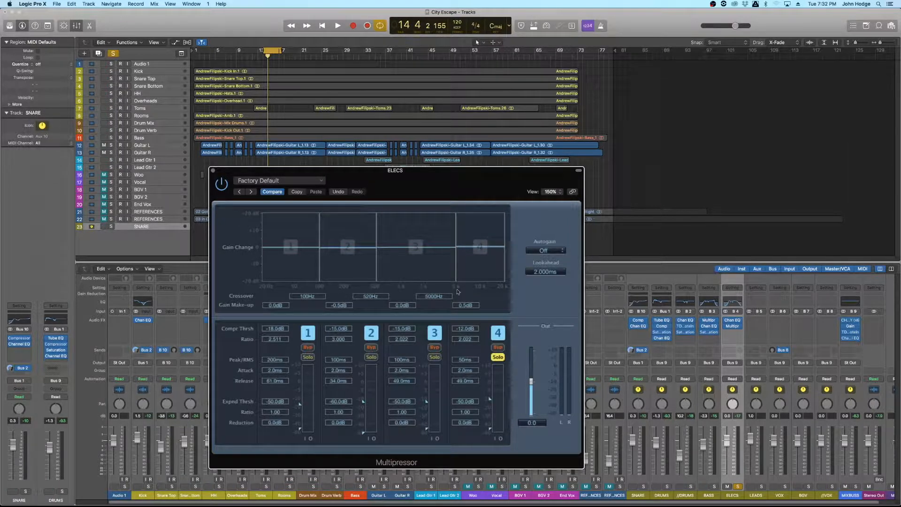
pyautogui.moveTo(466, 305); pyautogui.dragTo(465, 308)
pyautogui.press('space')
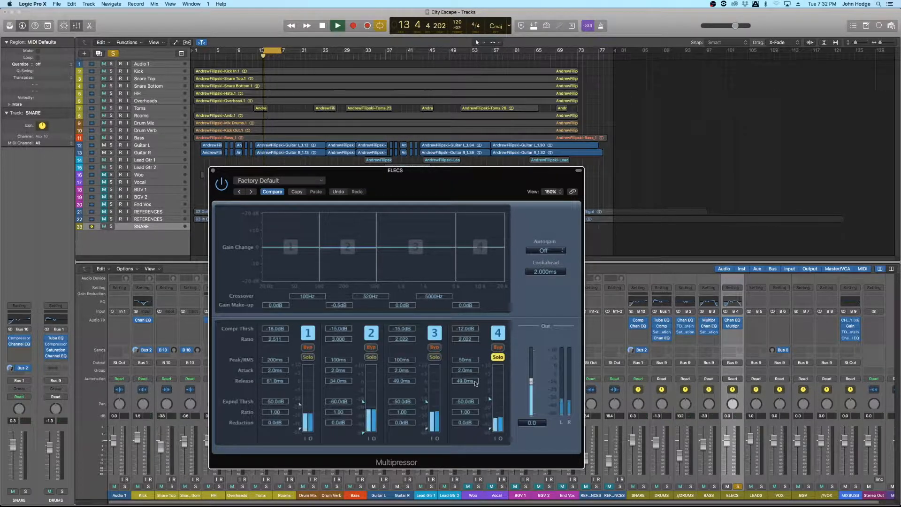
pyautogui.press('space')
# Switch the Multipressor solo from band 4 to band 2 and replay the looped guitars.
pyautogui.click(498, 358)
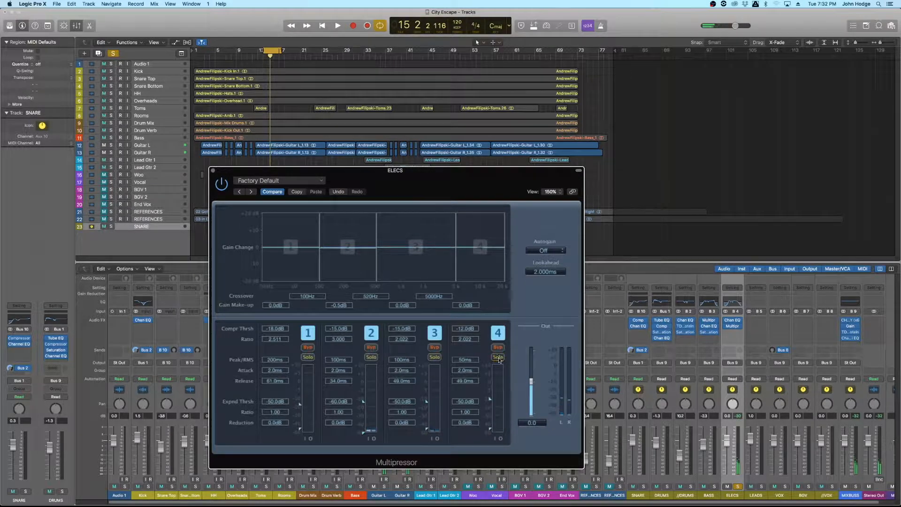
pyautogui.click(374, 358)
pyautogui.press('space')
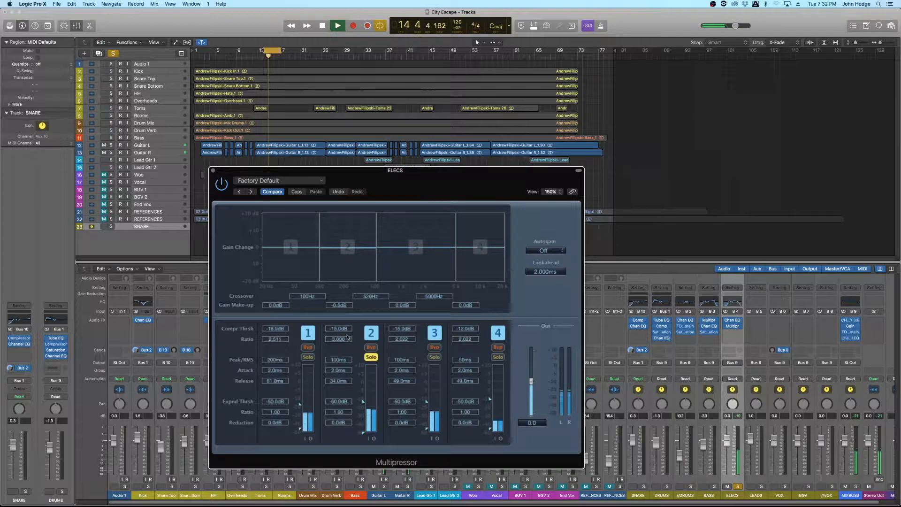
# Lower band 2's compression threshold to -29.0 dB and set its make-up gain to 0.0 dB while the guitars loop.
pyautogui.press('space')
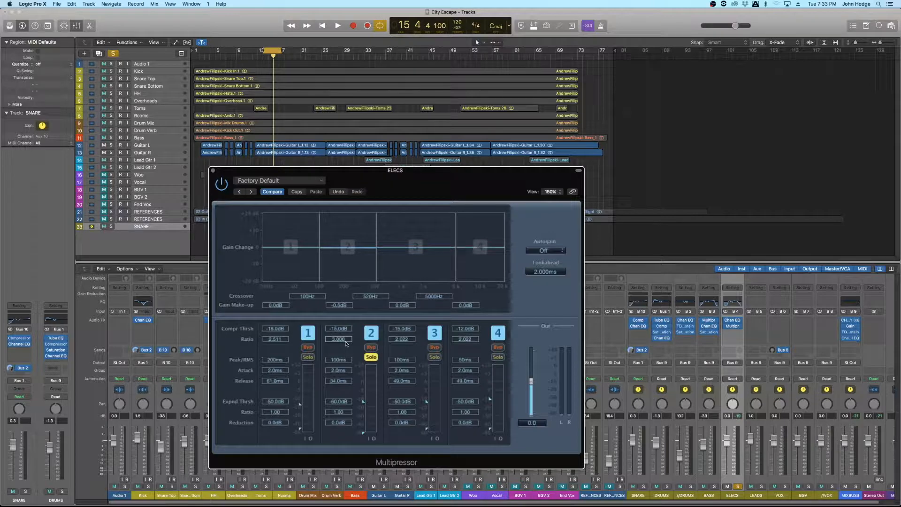
pyautogui.press('space')
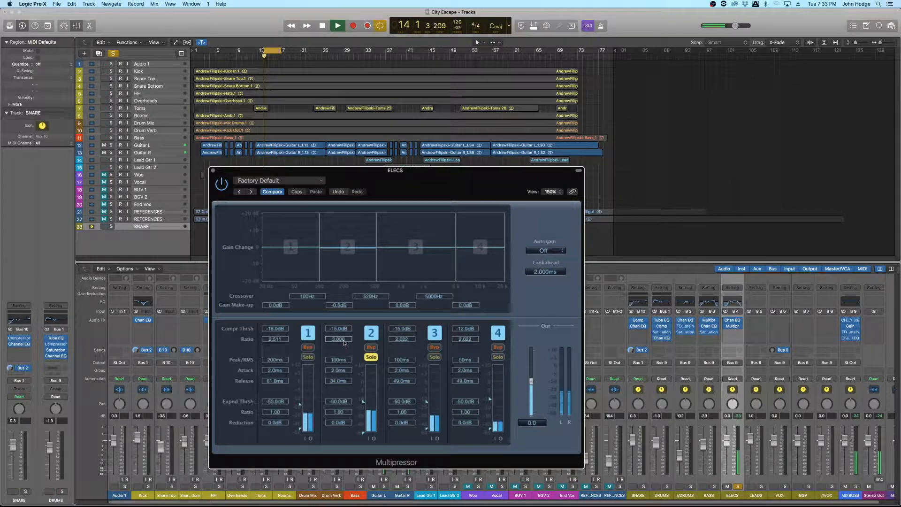
pyautogui.moveTo(346, 335); pyautogui.dragTo(348, 405)
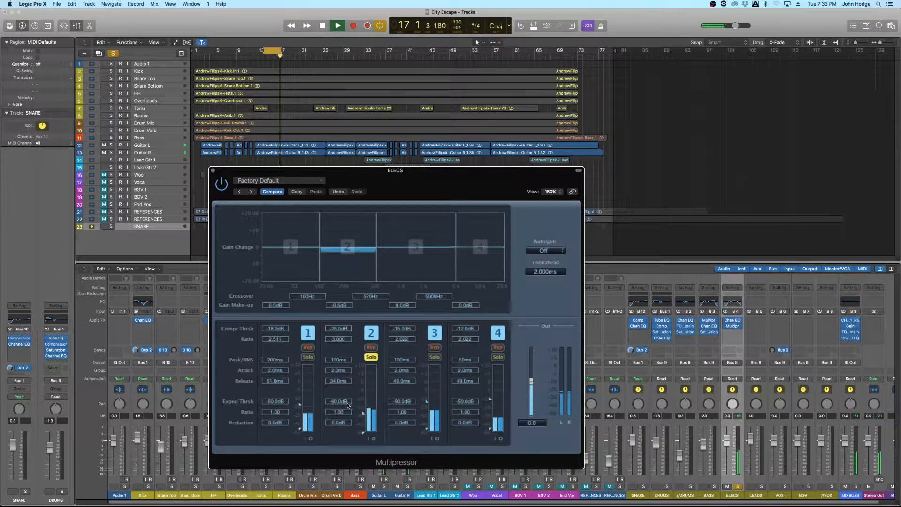
pyautogui.moveTo(347, 308); pyautogui.dragTo(346, 311)
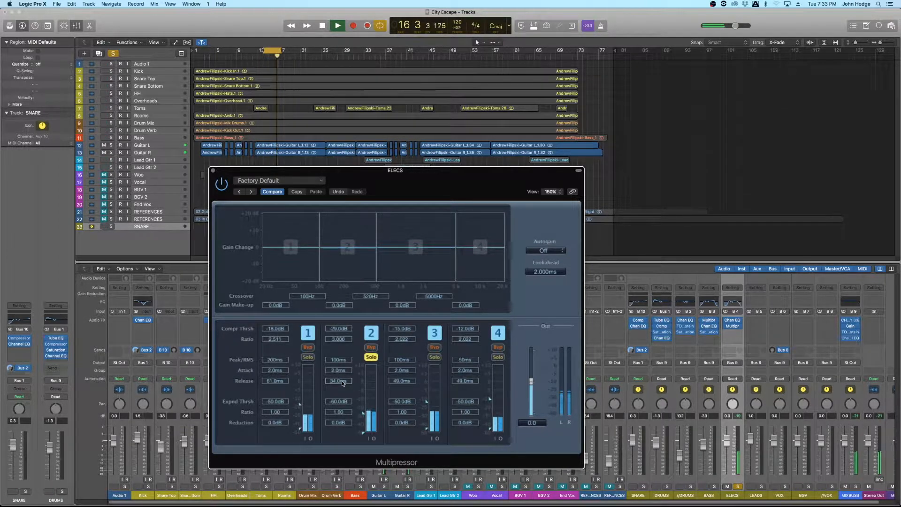
# Set band 2's release to 32.0 ms and audition the soloed band again.
pyautogui.moveTo(341, 381); pyautogui.dragTo(343, 399)
pyautogui.press('space')
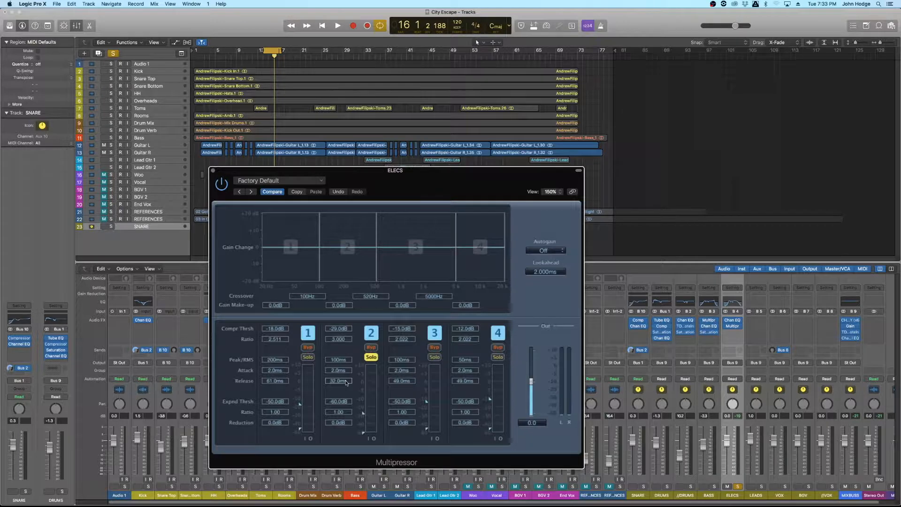
pyautogui.press('space')
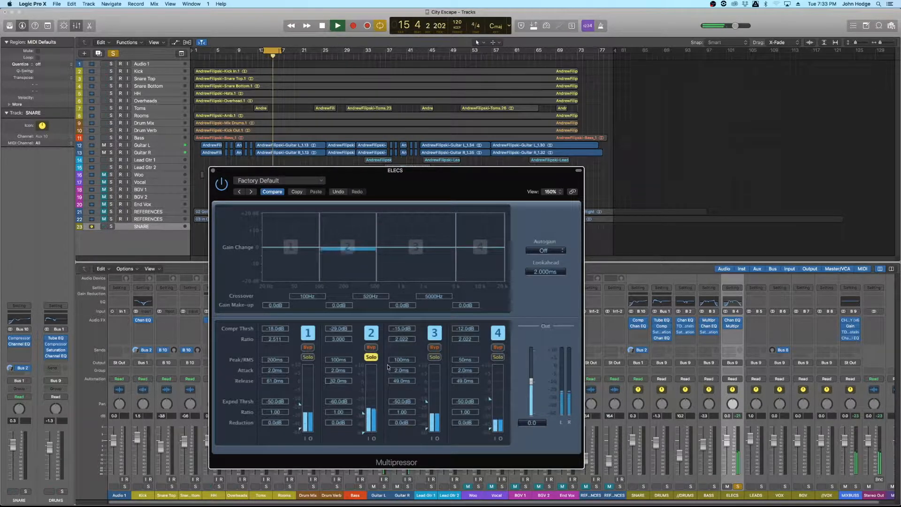
# Unsolo band 2 and compare the looped guitars with that band bypassed and active.
pyautogui.press('space')
pyautogui.click(371, 357)
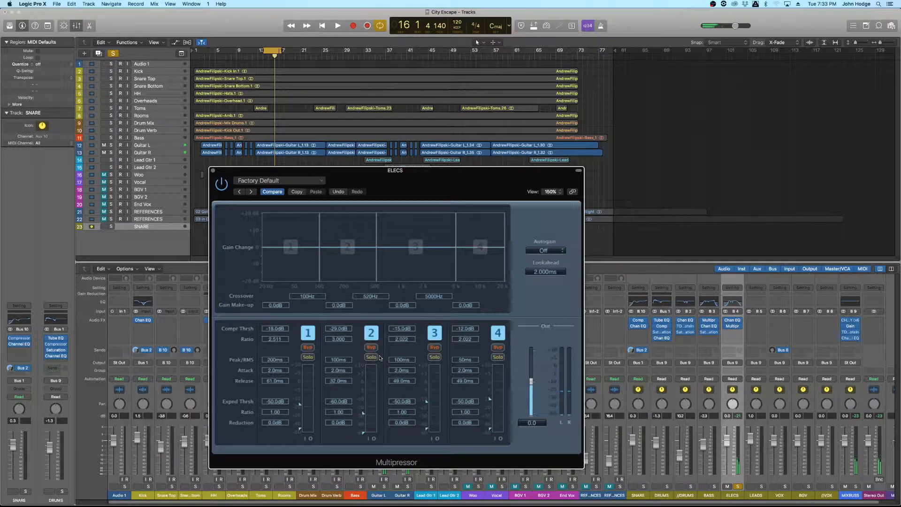
pyautogui.press('space')
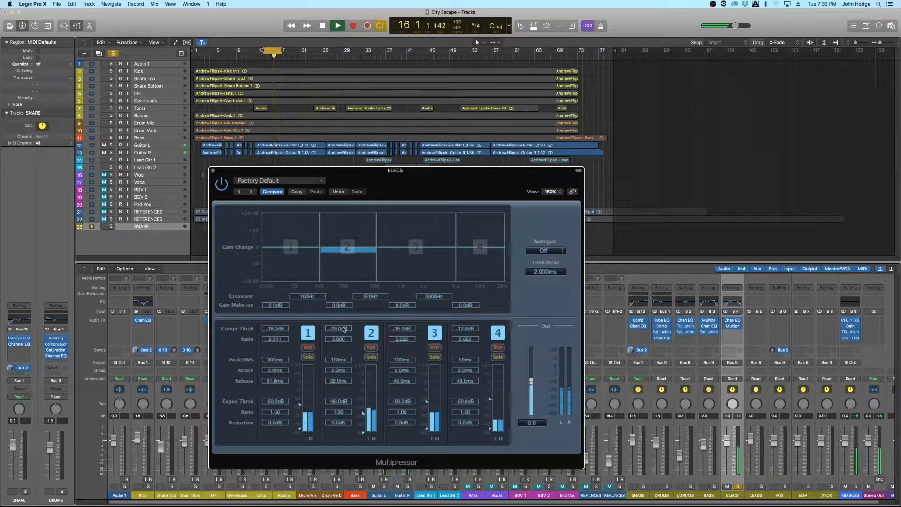
pyautogui.click(371, 347)
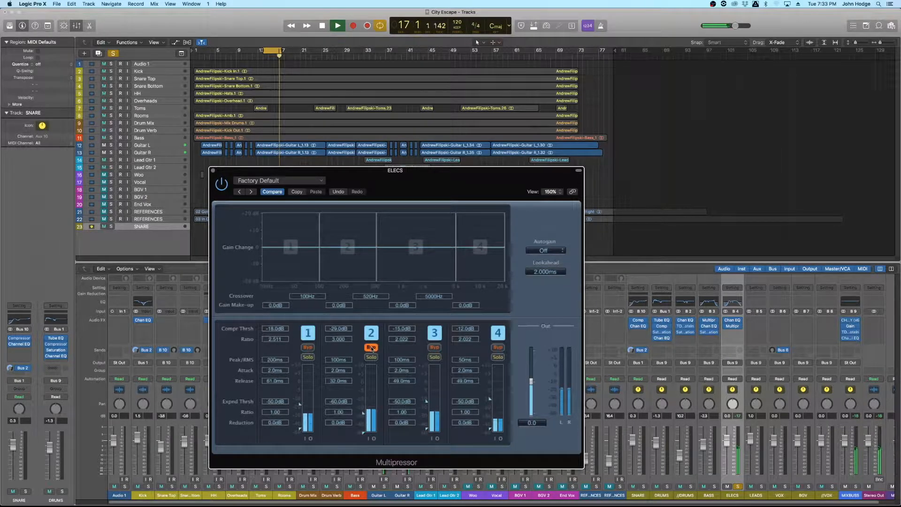
pyautogui.click(371, 348)
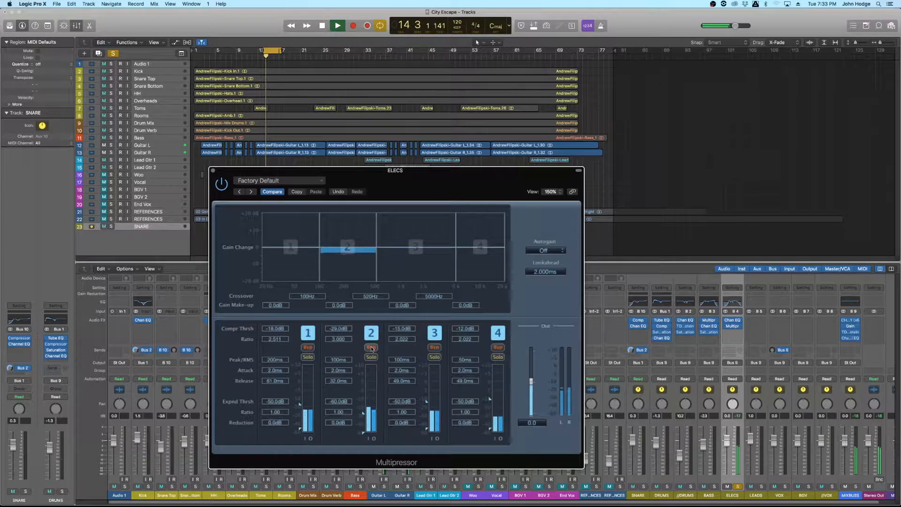
pyautogui.click(371, 348)
pyautogui.click(371, 347)
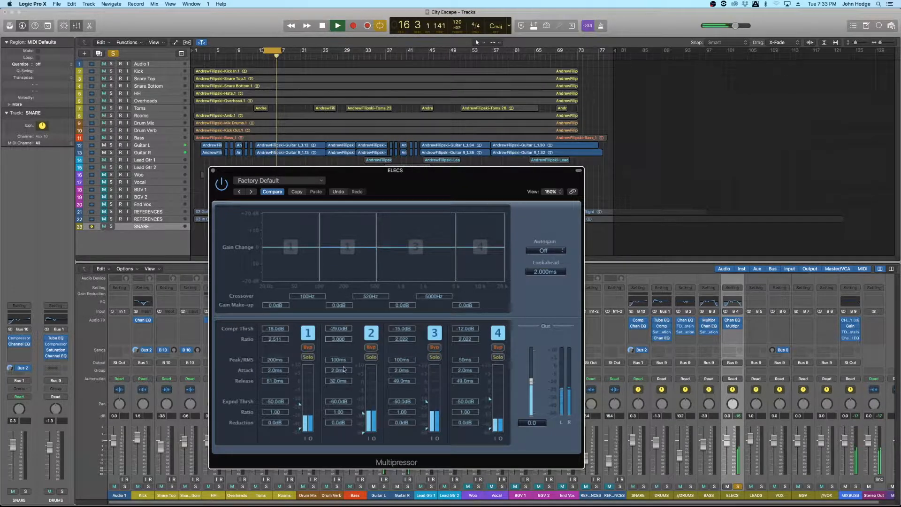
# Set band 2's attack to 5.0 ms and its ratio to 2.688, stopping and restarting the looped playback.
pyautogui.moveTo(345, 370); pyautogui.dragTo(343, 352)
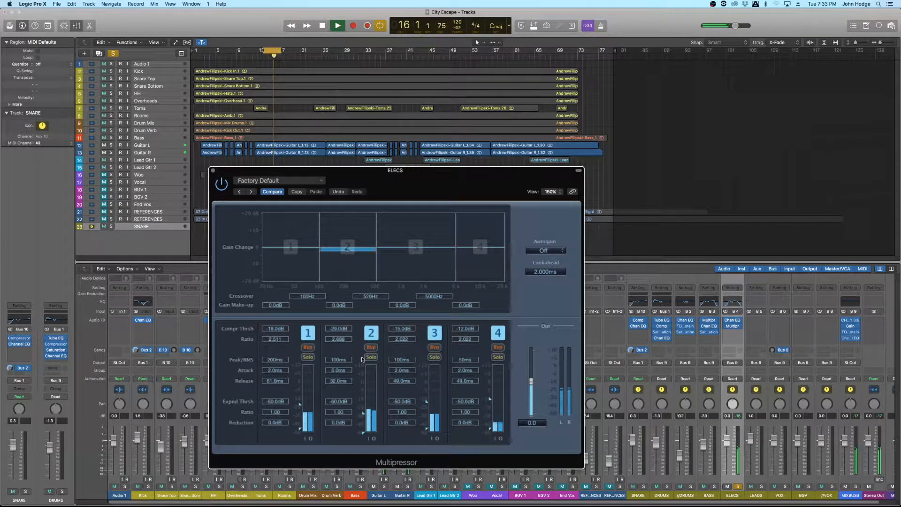
pyautogui.press('space')
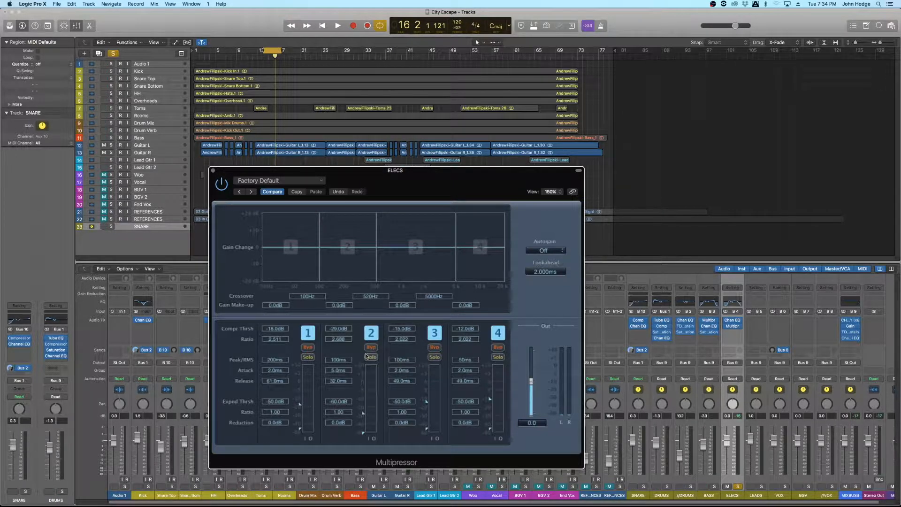
pyautogui.press('space')
# Try 1.5 dB and 1.0 dB of make-up gain on band 2 against its bypass, and return it to 0.0 dB.
pyautogui.moveTo(339, 305); pyautogui.dragTo(353, 297)
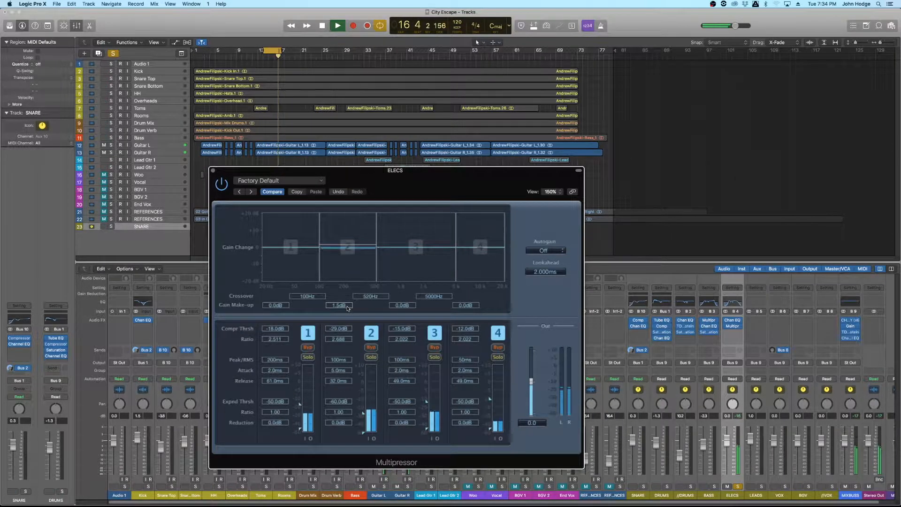
pyautogui.moveTo(347, 307); pyautogui.dragTo(348, 310)
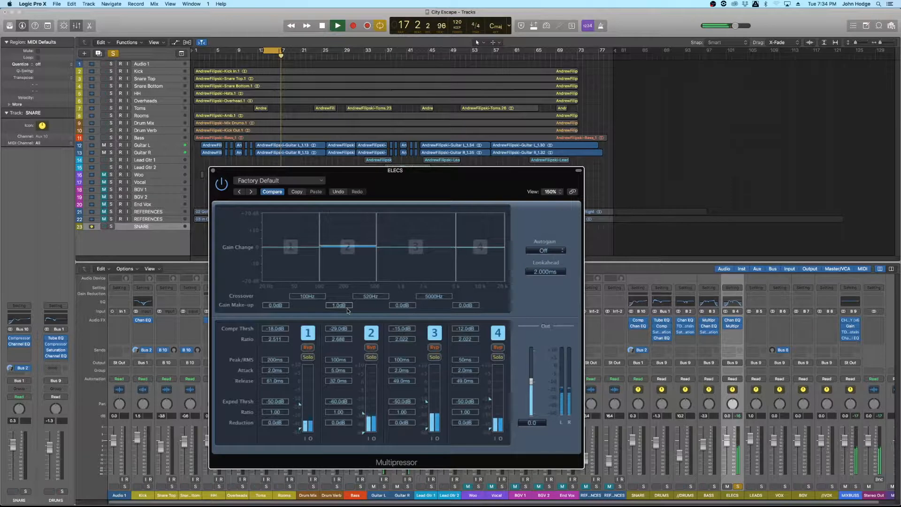
pyautogui.click(371, 347)
pyautogui.click(373, 349)
pyautogui.moveTo(345, 306); pyautogui.dragTo(345, 311)
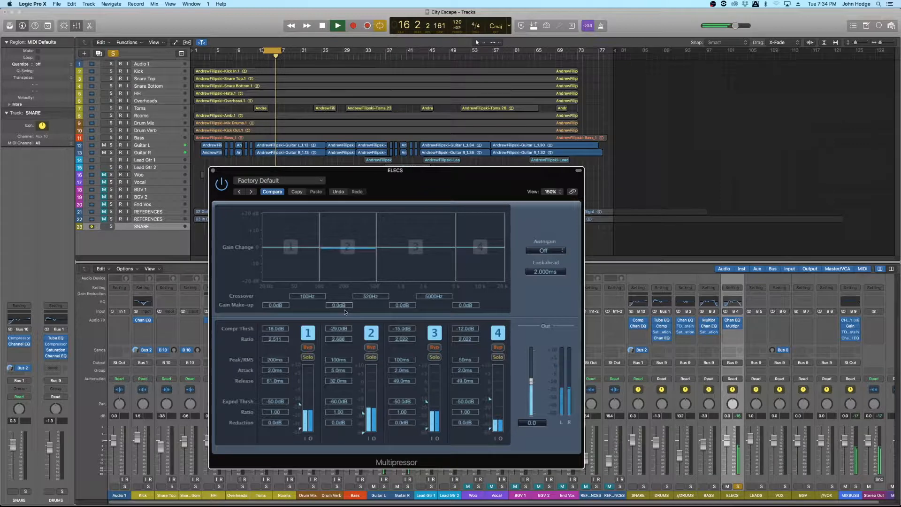
# Compare band 2 bypassed and active at 0.0 dB make-up gain, replay the loop, and stop playback.
pyautogui.click(372, 347)
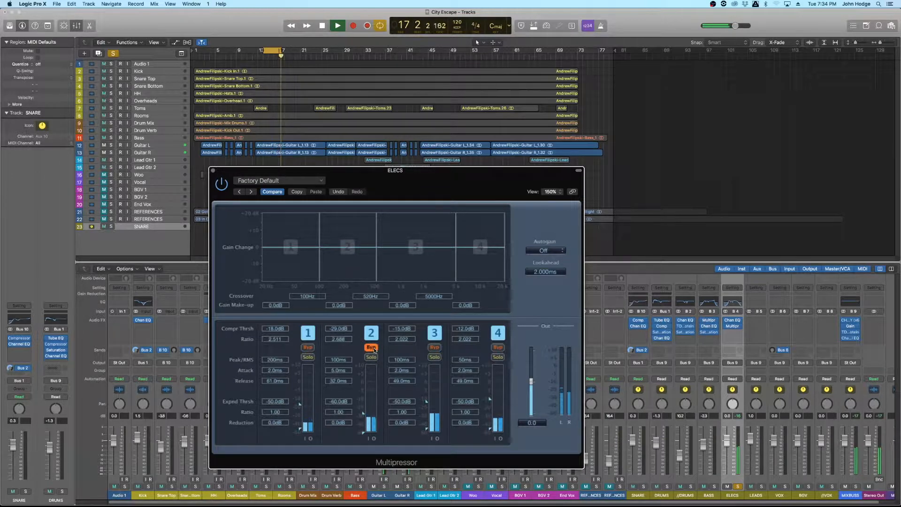
pyautogui.click(372, 348)
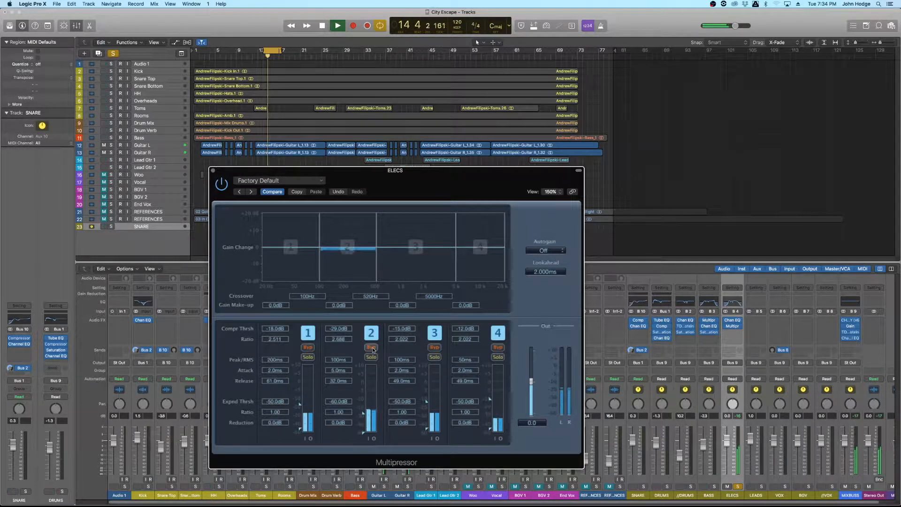
pyautogui.press('space')
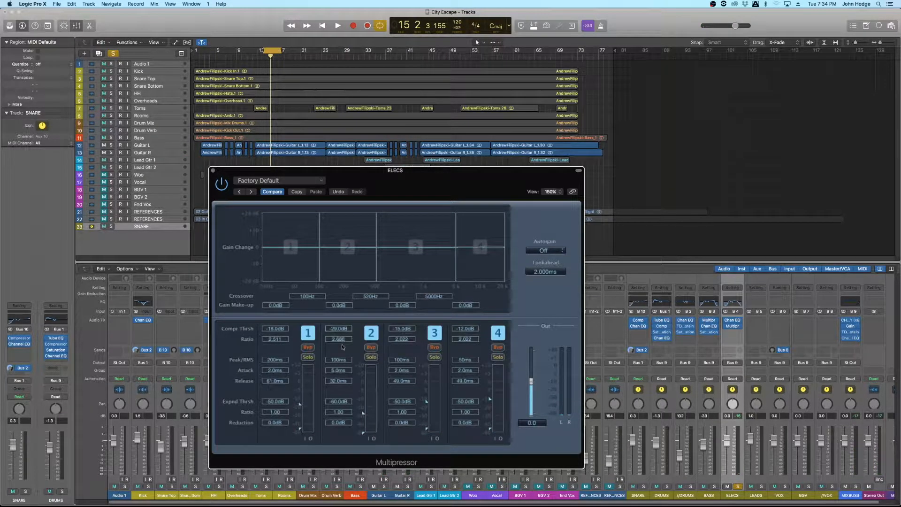
pyautogui.press('space')
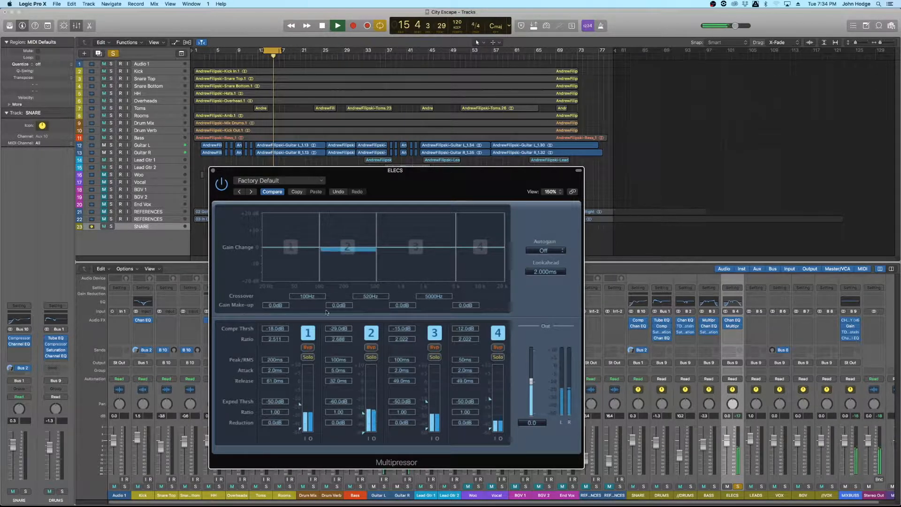
pyautogui.press('space')
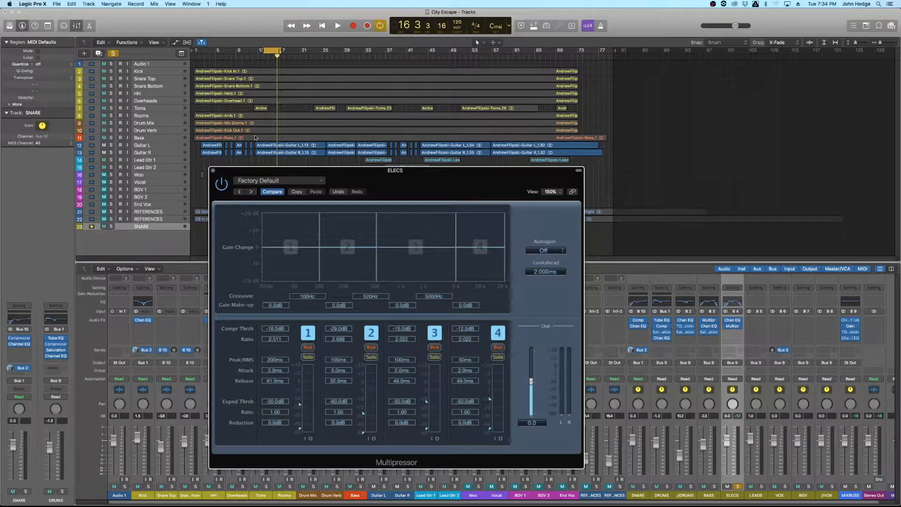
# Turn off looping, close the Multipressor, unsolo the ELECS bus, and play the full mix from bar 11.
pyautogui.click(274, 51)
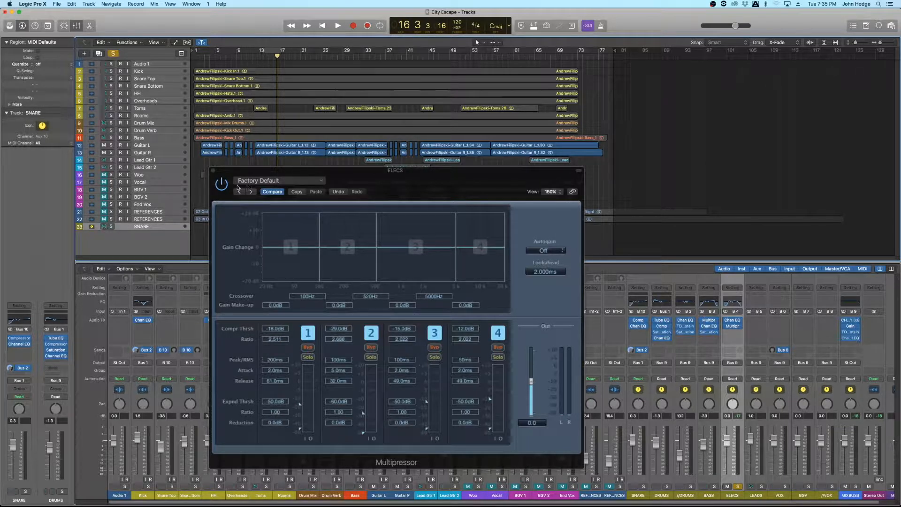
pyautogui.click(213, 171)
pyautogui.click(247, 55)
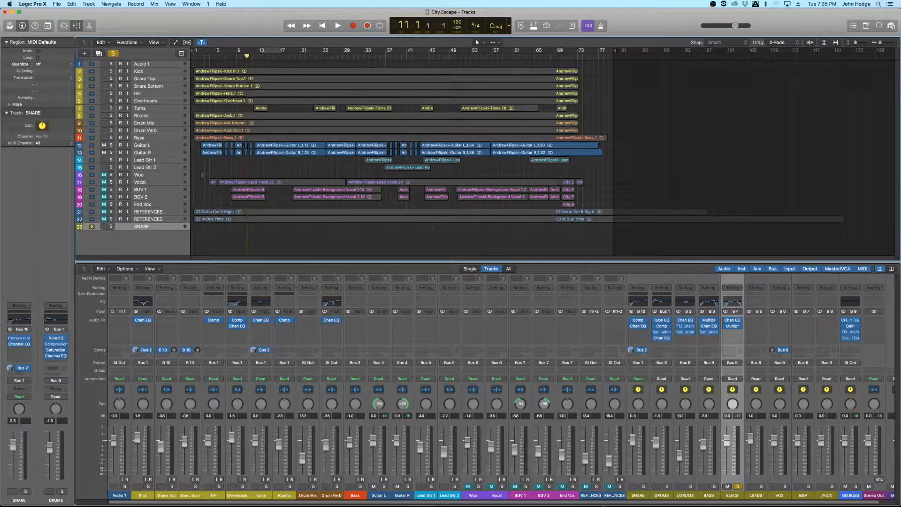
pyautogui.click(737, 486)
pyautogui.press('space')
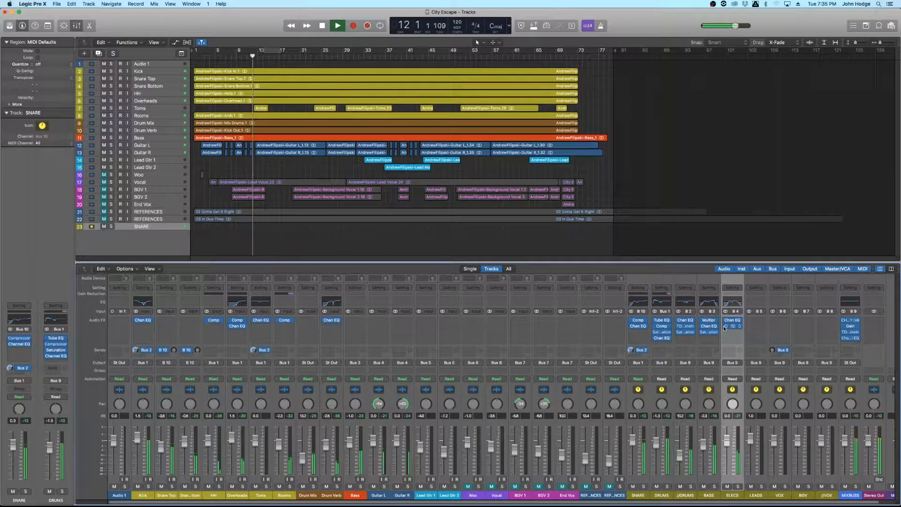
# Turn looping back on, stop playback, and set the cycle range to bars 17 to 33.
pyautogui.press('c')
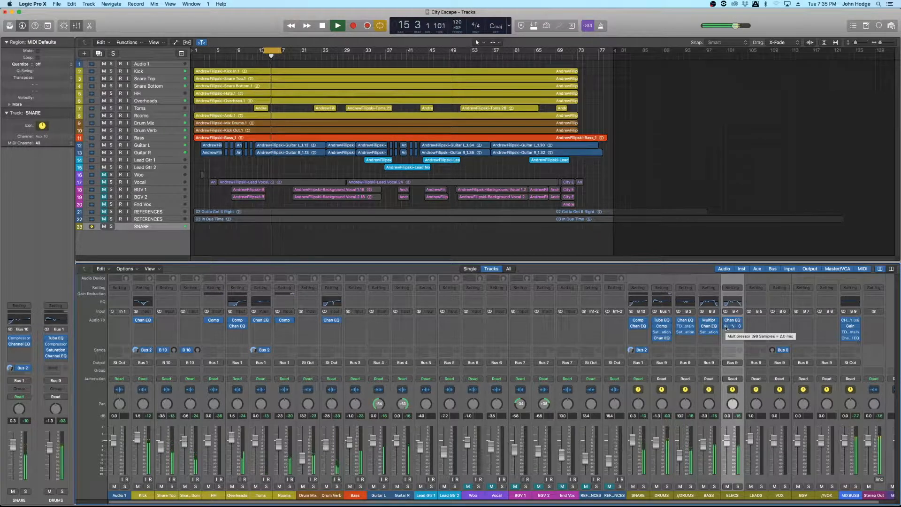
pyautogui.press('space')
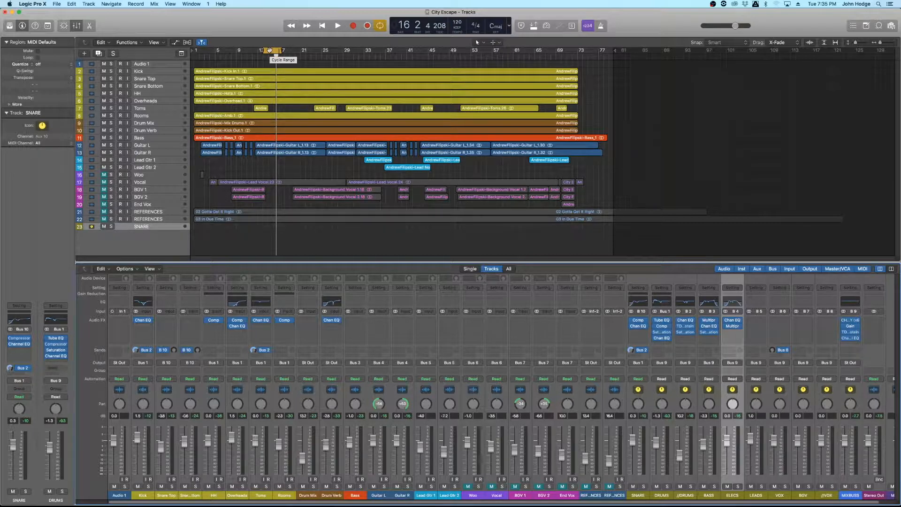
pyautogui.click(269, 50)
pyautogui.moveTo(276, 50); pyautogui.dragTo(362, 84)
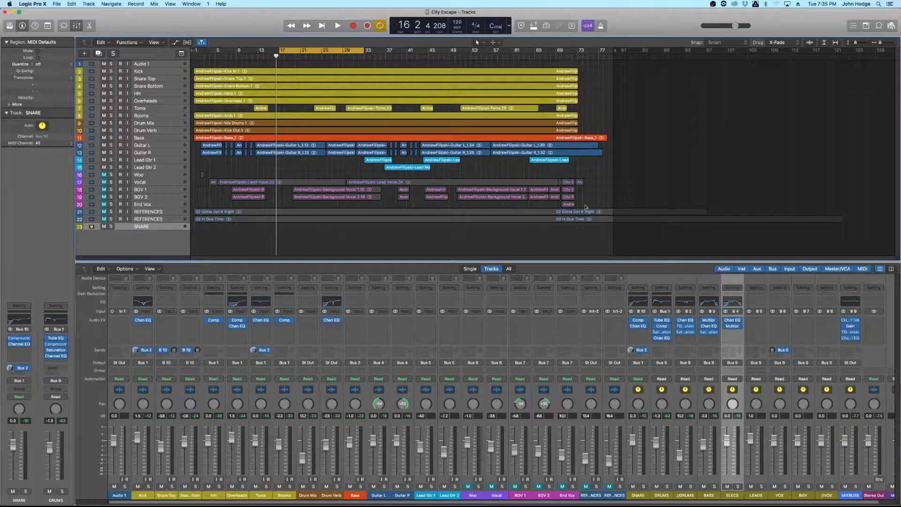
# Insert a stereo Softube Saturation Knob after the Multipressor on the ELECS bus and place its window near the center.
pyautogui.click(736, 332)
pyautogui.moveTo(750, 462)
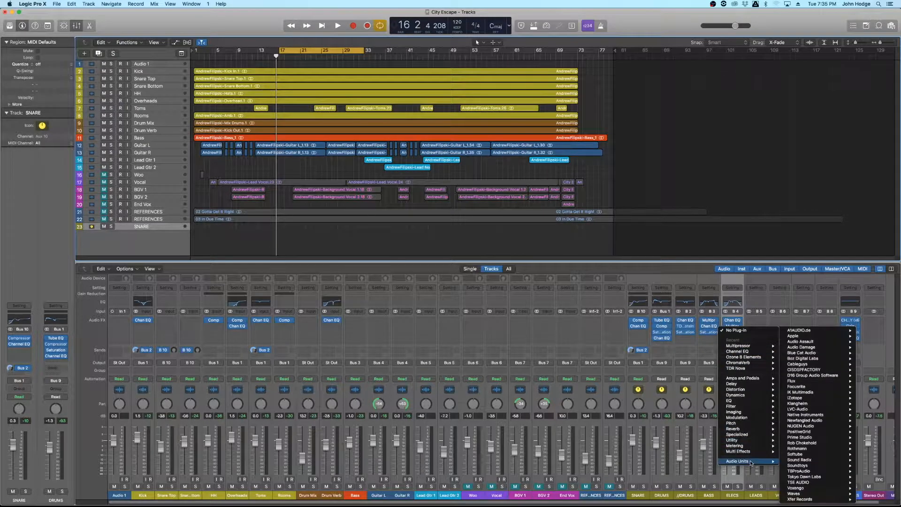
pyautogui.moveTo(805, 450)
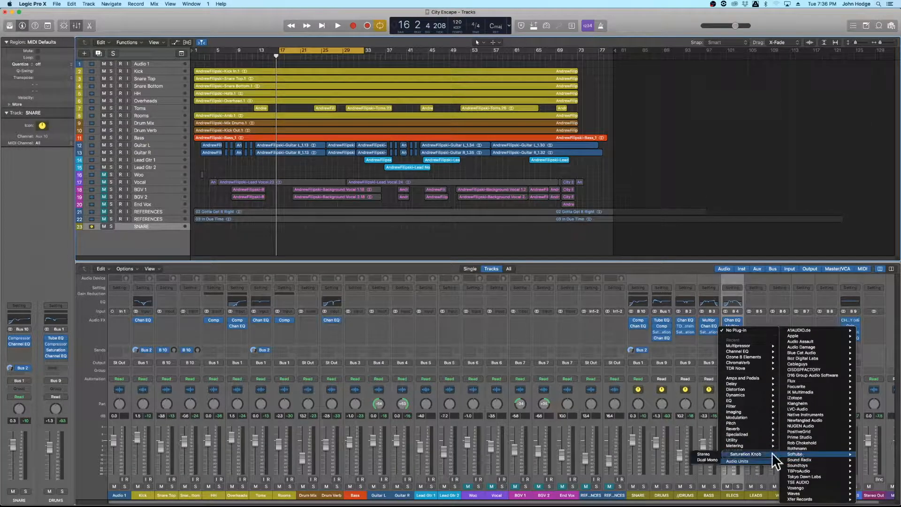
pyautogui.click(704, 454)
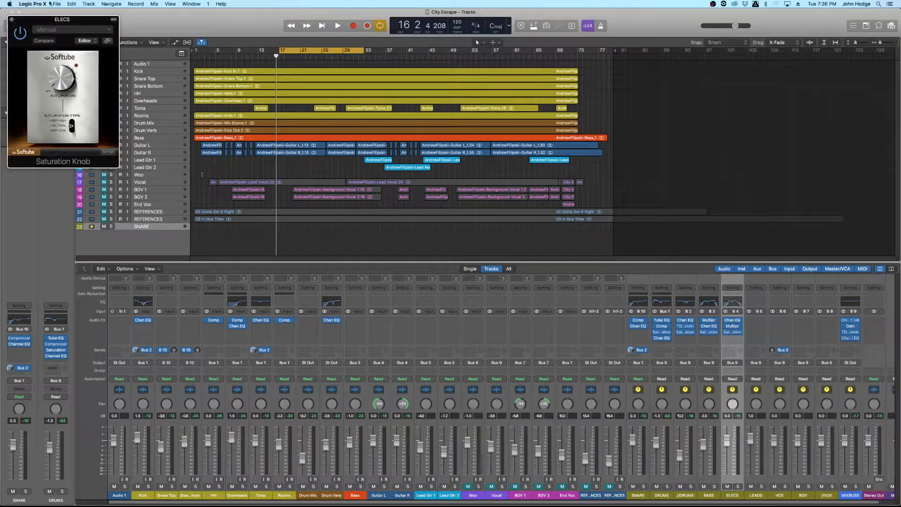
pyautogui.moveTo(72, 20); pyautogui.dragTo(390, 240)
# Shorten the cycle range to start at about the middle of bar 19, using the Guitar L and Guitar R waveforms.
pyautogui.scroll(5, 354, 135)
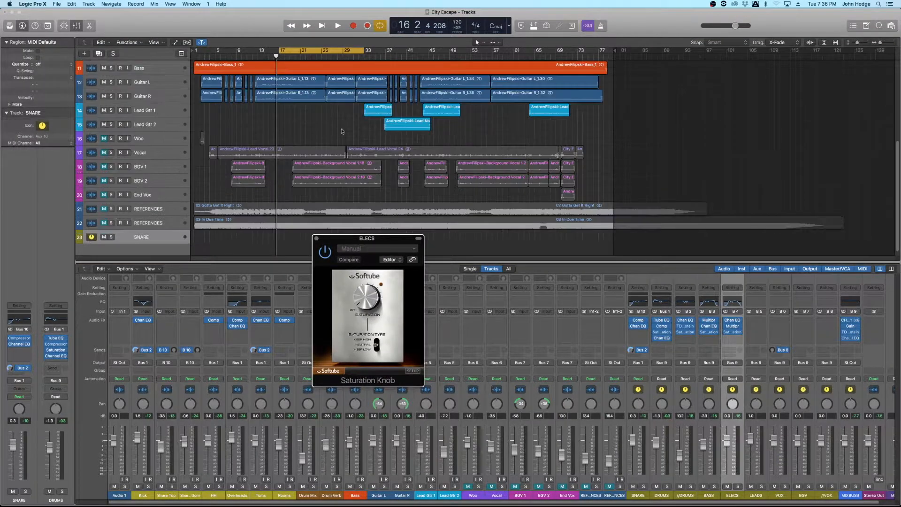
pyautogui.scroll(8, 342, 131)
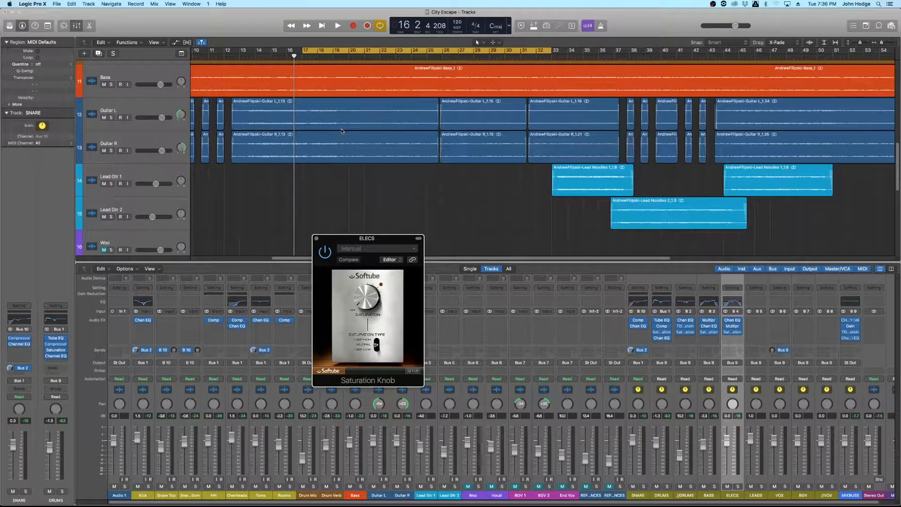
pyautogui.scroll(6, 342, 131)
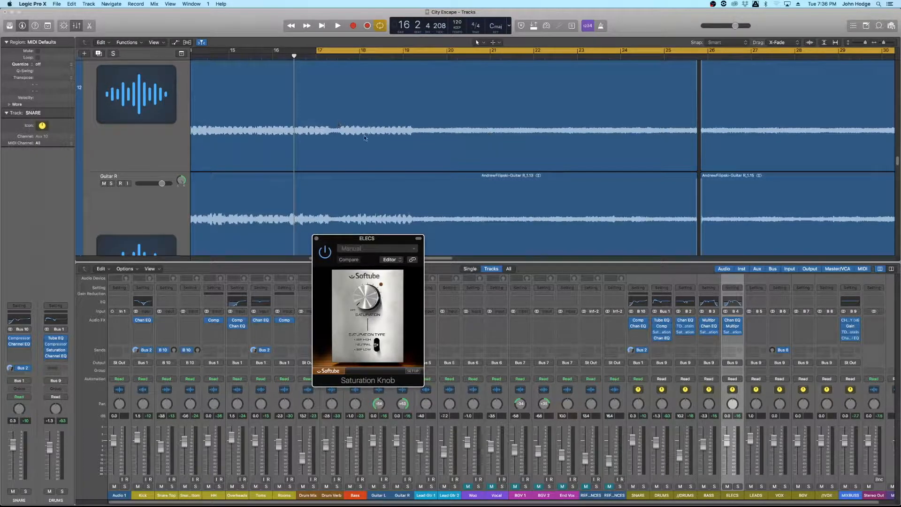
pyautogui.click(317, 51)
pyautogui.moveTo(318, 51); pyautogui.dragTo(426, 51)
pyautogui.hscroll(5, 468, 152)
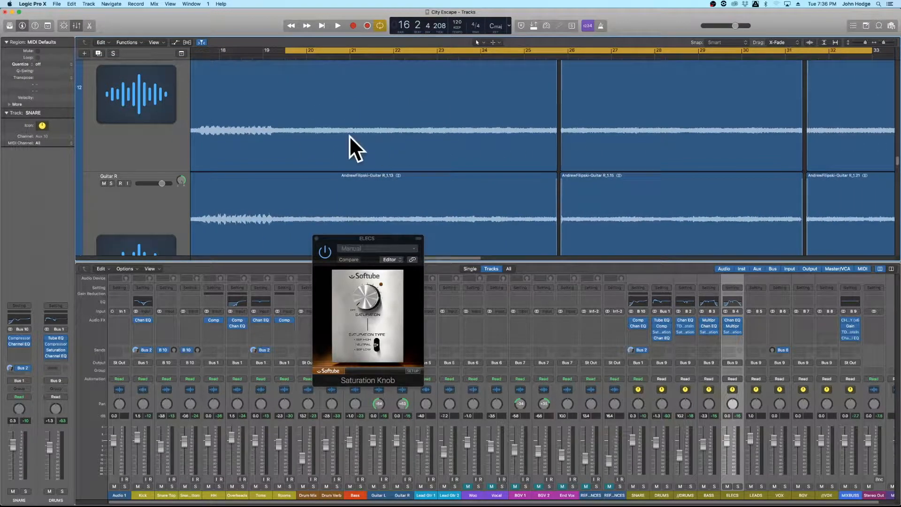
pyautogui.scroll(-2, 310, 135)
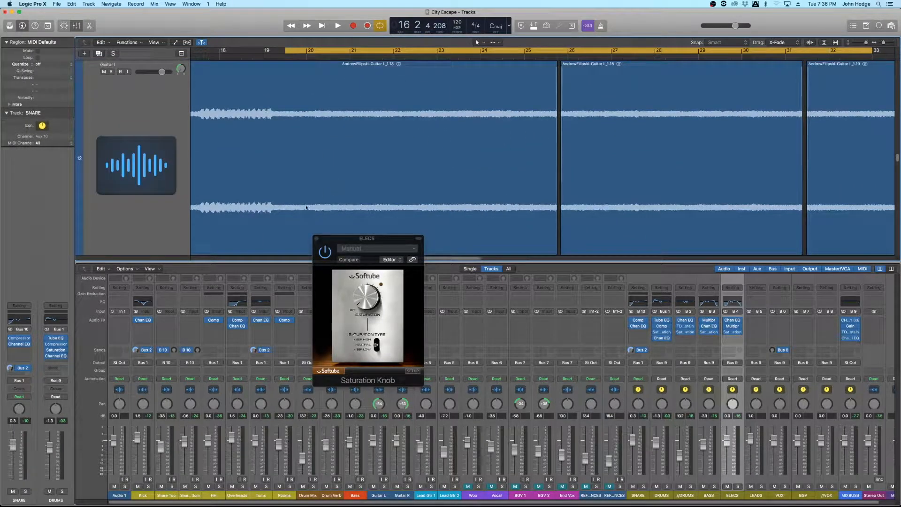
# Examine the Guitar L regions in and around the cycle range, both across the whole arrangement and close up.
pyautogui.press('super+Up')
pyautogui.press('super+Up')
pyautogui.press('super+Left')
pyautogui.press('super+Left')
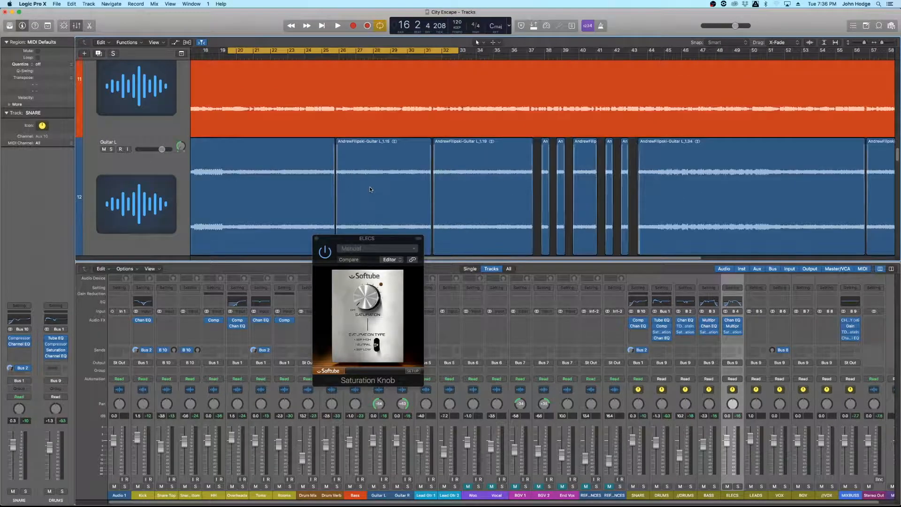
pyautogui.press('super+Down')
pyautogui.press('super+Up')
pyautogui.press('super+Left')
pyautogui.press('super+Left')
pyautogui.press('super+Left')
pyautogui.press('super+Left')
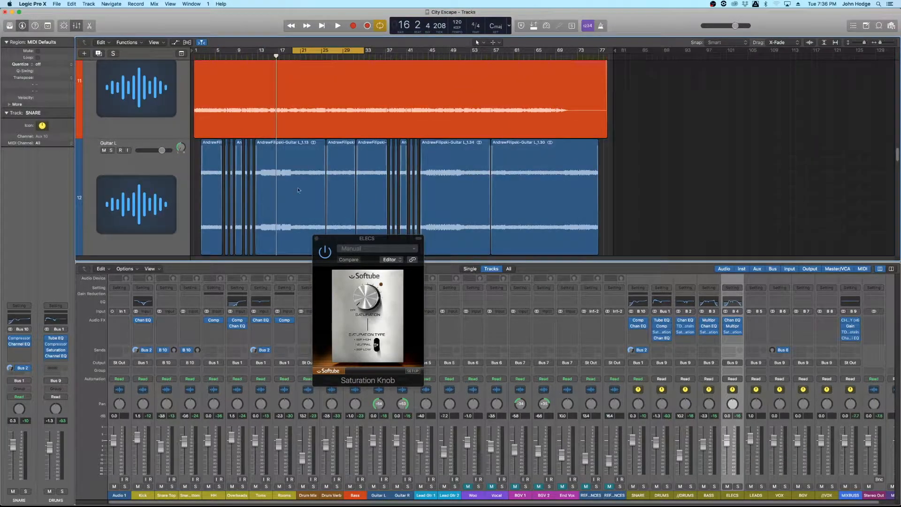
pyautogui.press('super+Down')
pyautogui.press('super+Right')
pyautogui.press('super+Right')
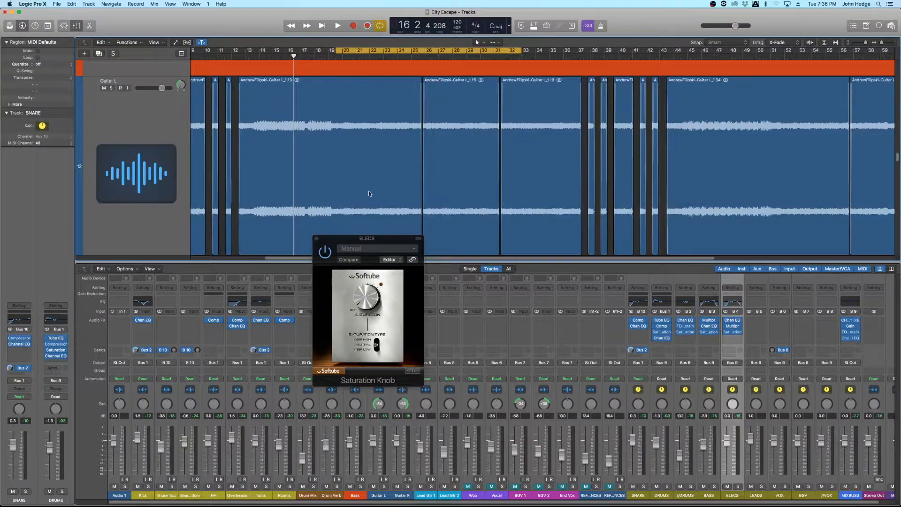
# Move the Saturation Knob window off the Guitar L waveforms, play the cycle, and slightly raise the saturation on the ELECS bus.
pyautogui.moveTo(384, 241); pyautogui.dragTo(305, 250)
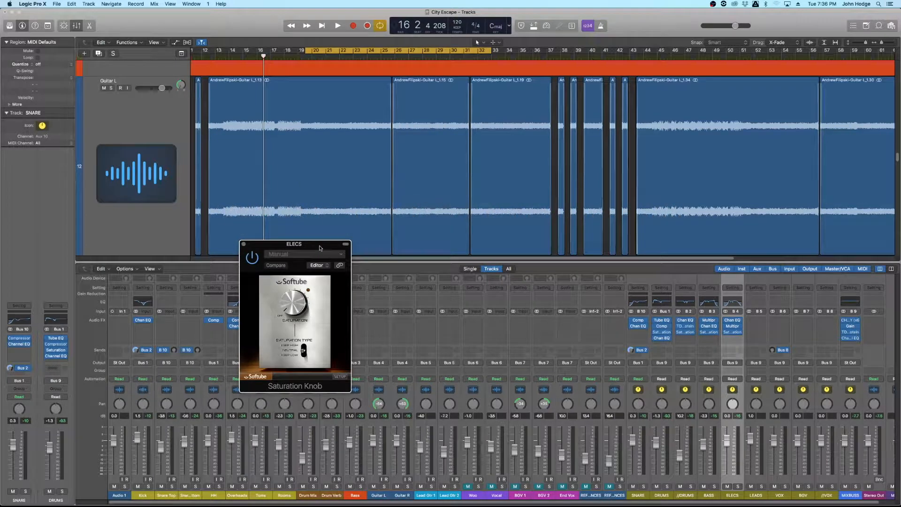
pyautogui.moveTo(320, 248); pyautogui.dragTo(328, 267)
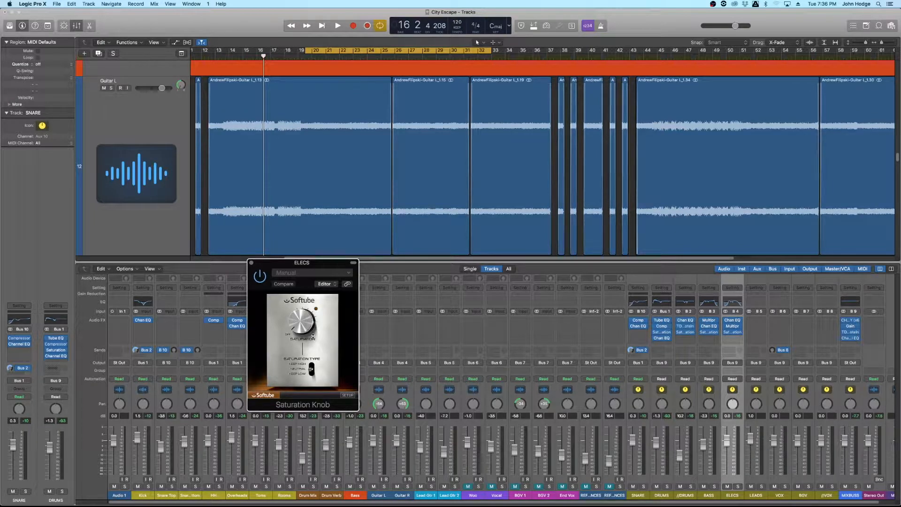
pyautogui.moveTo(316, 265); pyautogui.dragTo(297, 263)
pyautogui.press('space')
pyautogui.moveTo(282, 318); pyautogui.dragTo(282, 315)
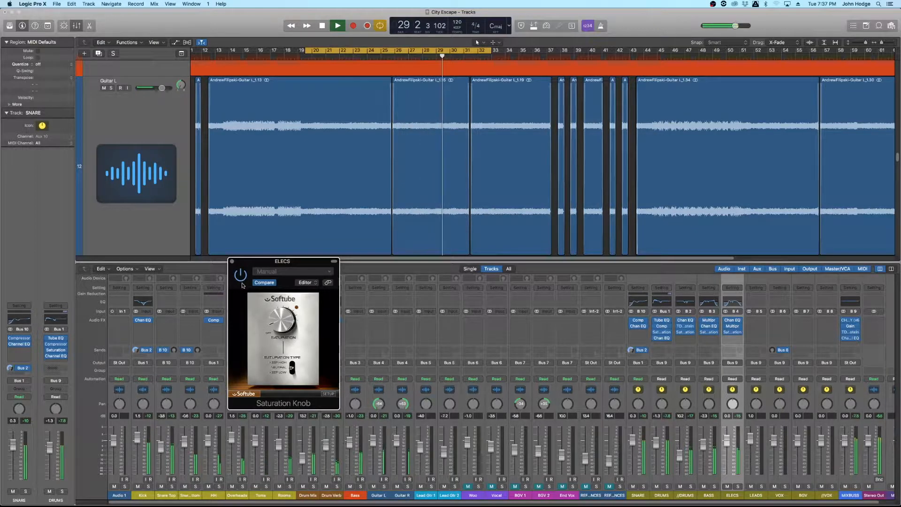
# Compare the mix with the Saturation Knob bypassed and active, stop playback, and close the plug-in with it active.
pyautogui.press('space')
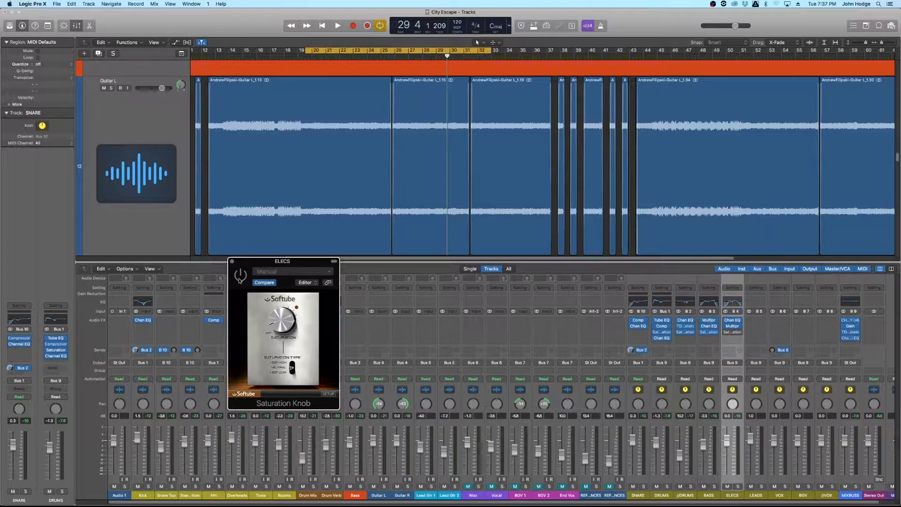
pyautogui.press('space')
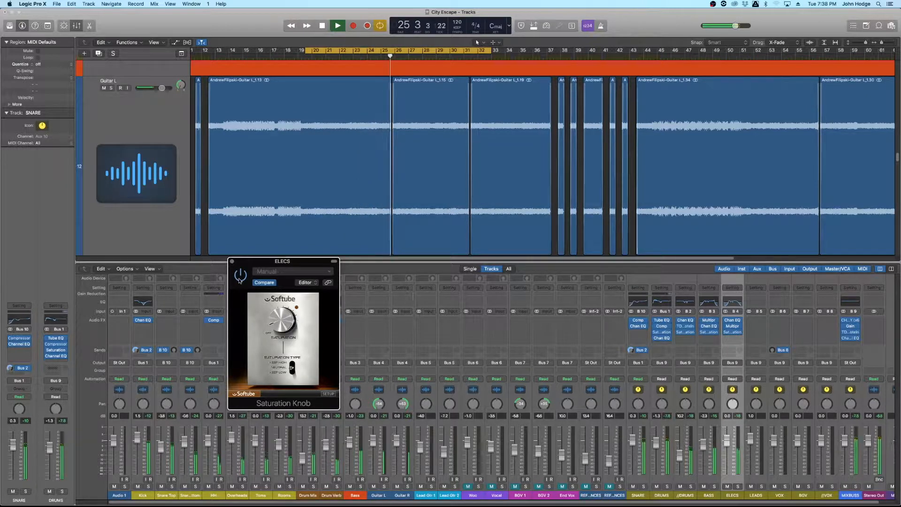
pyautogui.press('space')
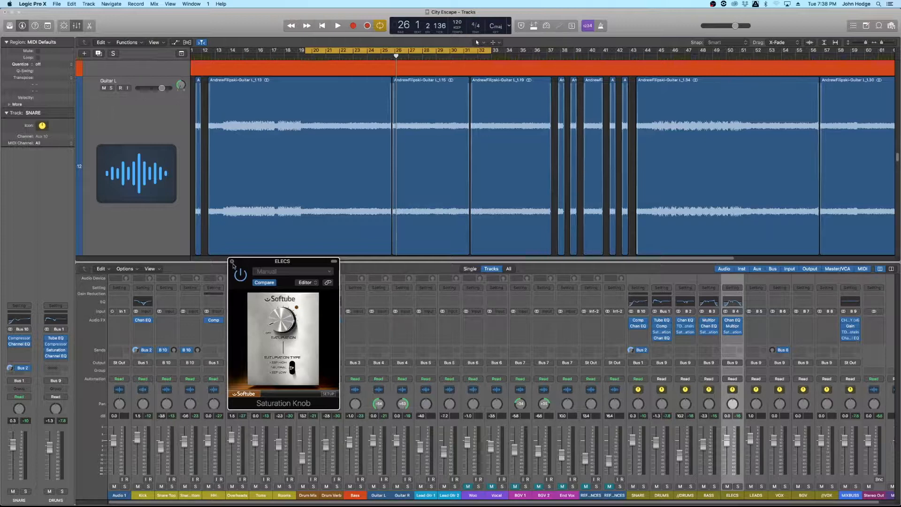
pyautogui.click(233, 261)
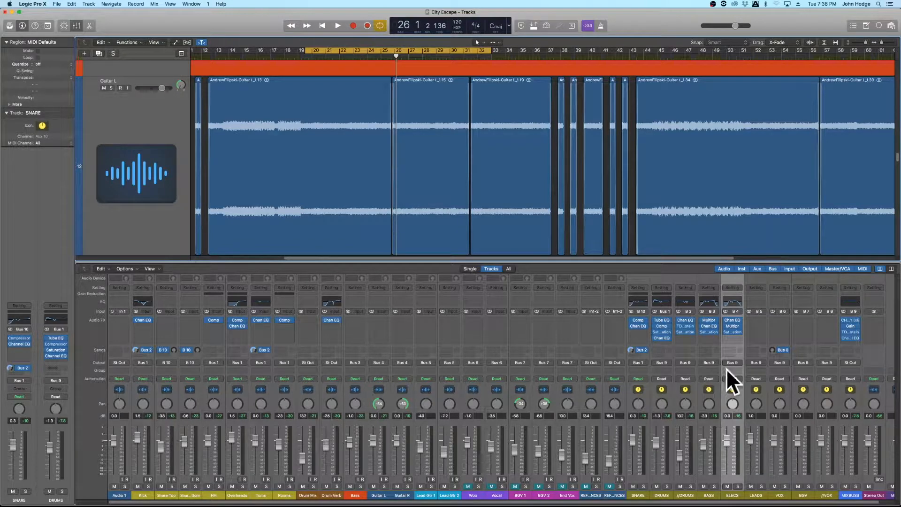
# Turn off looping, bring the Guitar L and Guitar R tracks into view, and solo the ELECS bus.
pyautogui.press('super+Up')
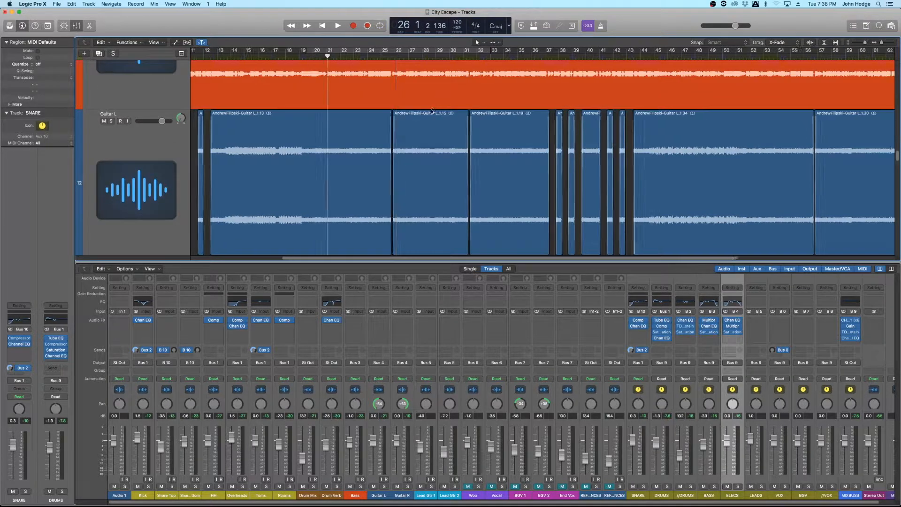
pyautogui.press('super+Left')
pyautogui.press('super+Left')
pyautogui.press('super+Up')
pyautogui.press('super+Up')
pyautogui.scroll(-3, 356, 182)
pyautogui.scroll(-2, 357, 182)
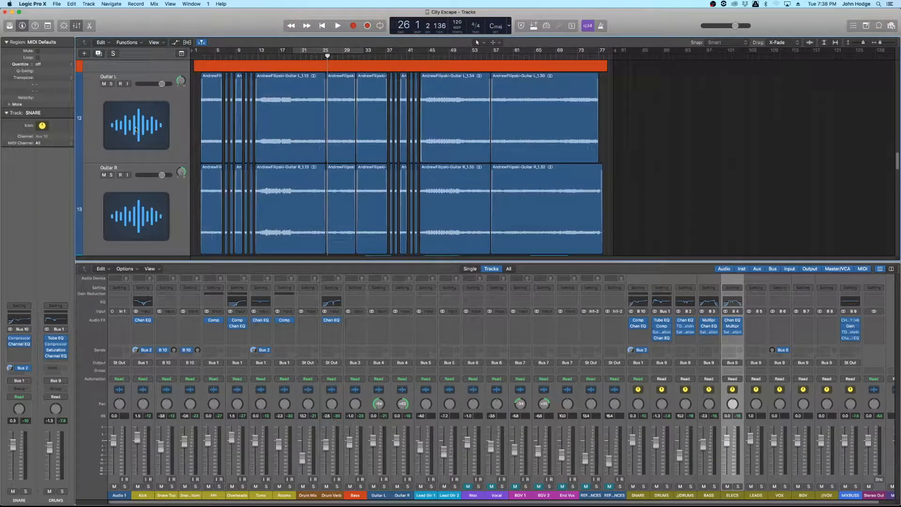
pyautogui.click(738, 487)
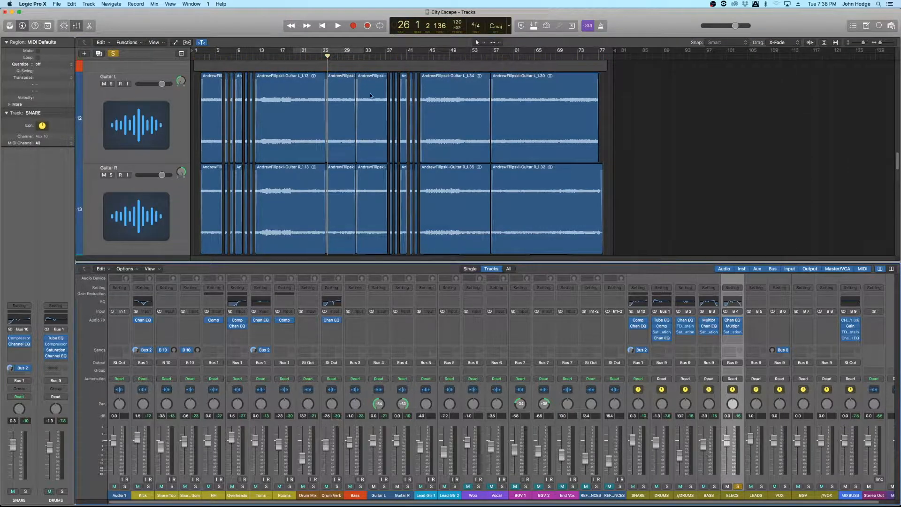
# Insert a Stereo Delay in stereo after the Saturation Knob on the ELECS bus and place its window near the center.
pyautogui.press('super+Down')
pyautogui.press('super+Down')
pyautogui.press('super+Right')
pyautogui.press('super+Right')
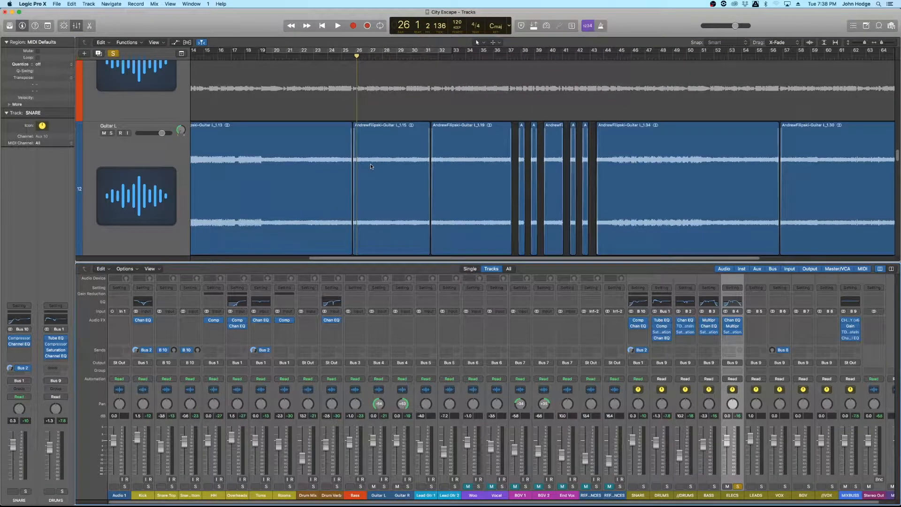
pyautogui.press('super+Up')
pyautogui.scroll(-2, 435, 180)
pyautogui.scroll(-4, 435, 180)
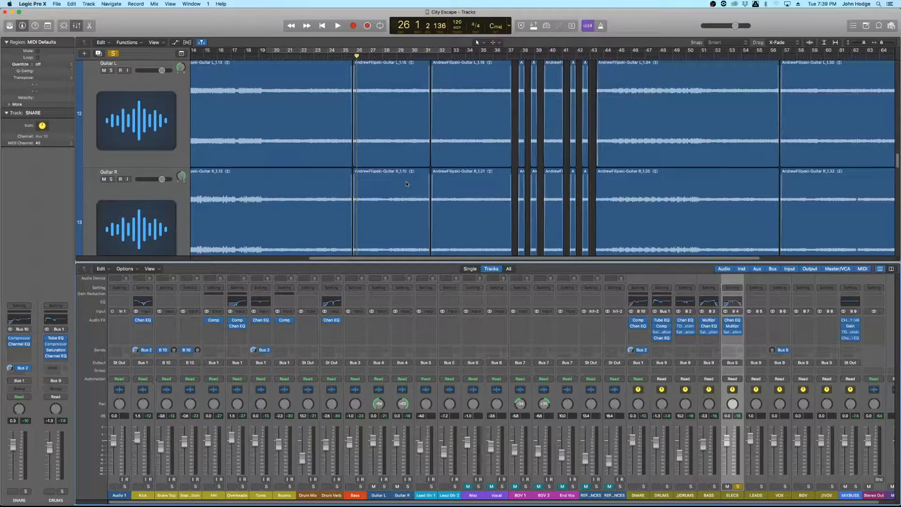
pyautogui.click(732, 332)
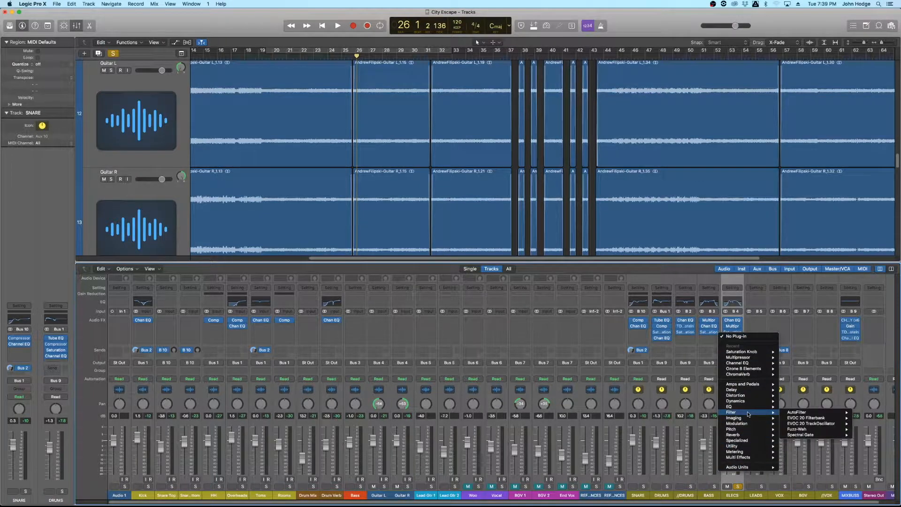
pyautogui.moveTo(751, 390)
pyautogui.moveTo(812, 406)
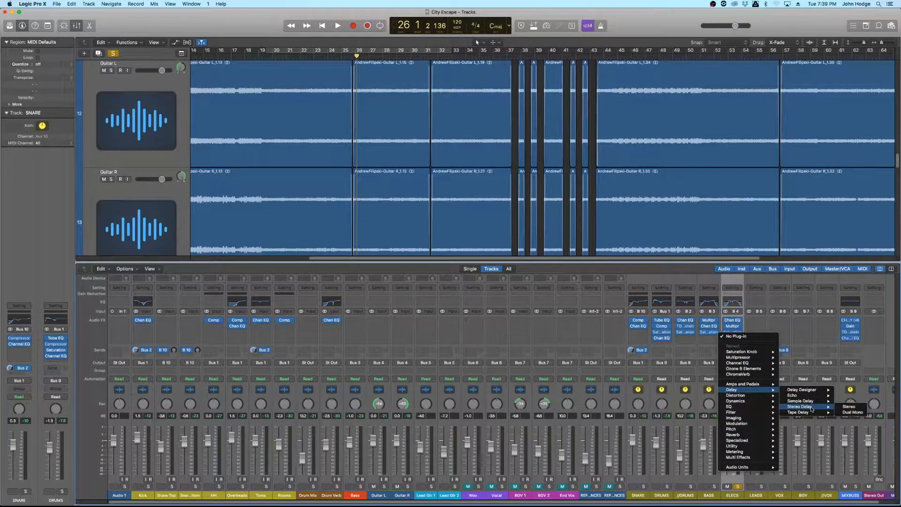
pyautogui.click(863, 408)
pyautogui.moveTo(207, 25); pyautogui.dragTo(425, 249)
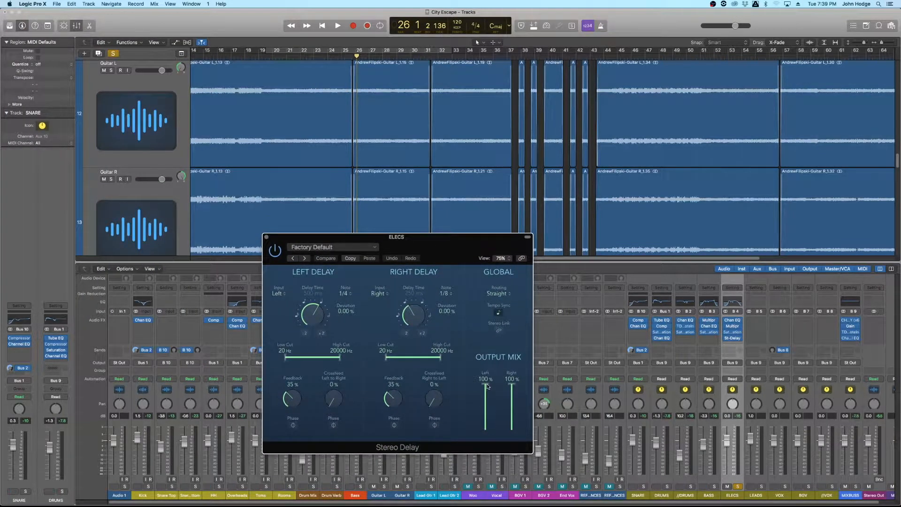
# Lower the Stereo Delay's left and right output mix to 0 %.
pyautogui.moveTo(489, 386); pyautogui.dragTo(497, 495)
pyautogui.moveTo(511, 382); pyautogui.dragTo(512, 417)
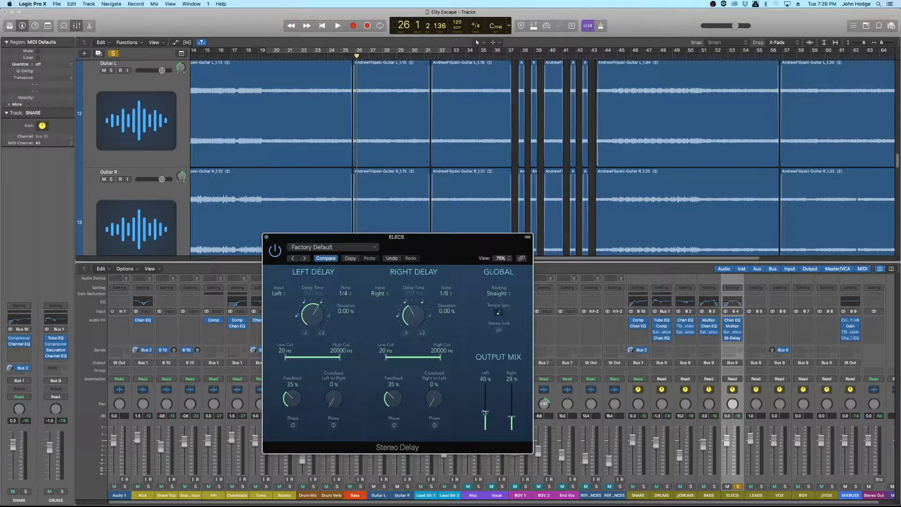
pyautogui.moveTo(486, 413); pyautogui.dragTo(485, 450)
pyautogui.moveTo(511, 418); pyautogui.dragTo(517, 439)
# Load the factory 1/16 Note preset in the Stereo Delay and shift its window away from the ELECS channel strip.
pyautogui.click(369, 249)
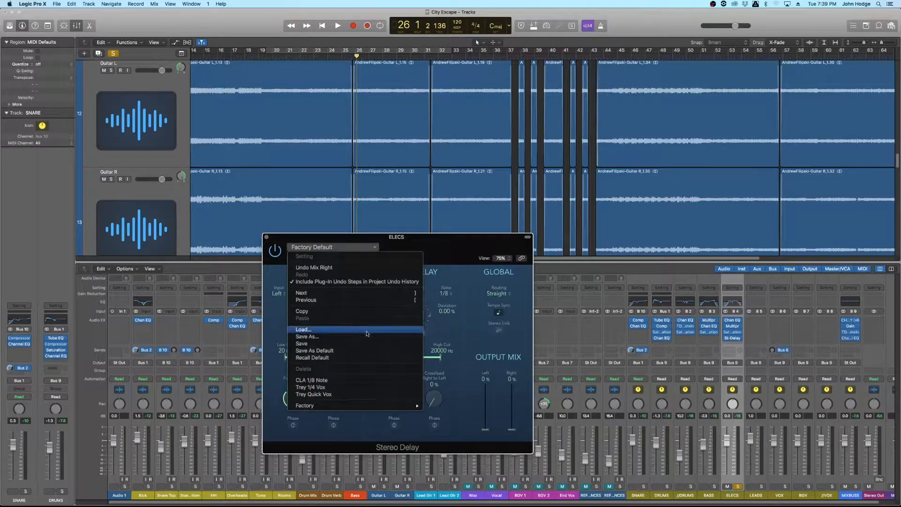
pyautogui.moveTo(365, 407)
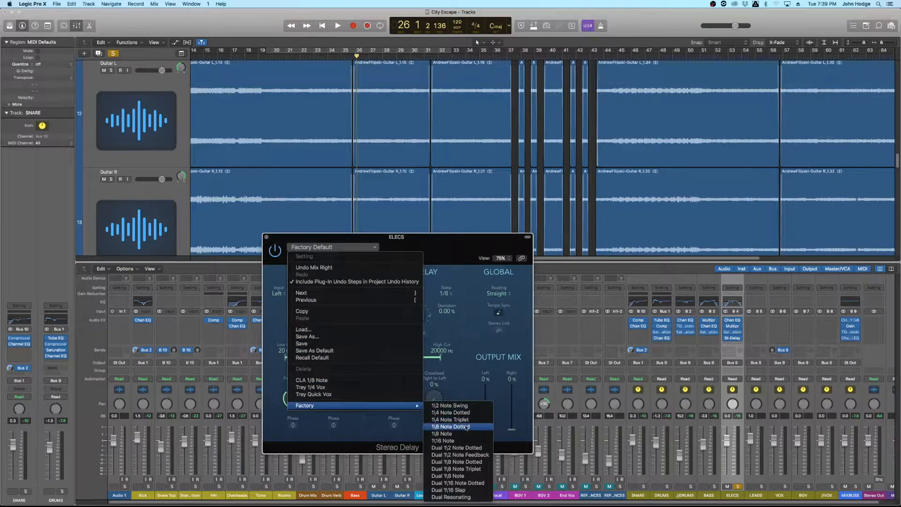
pyautogui.click(459, 441)
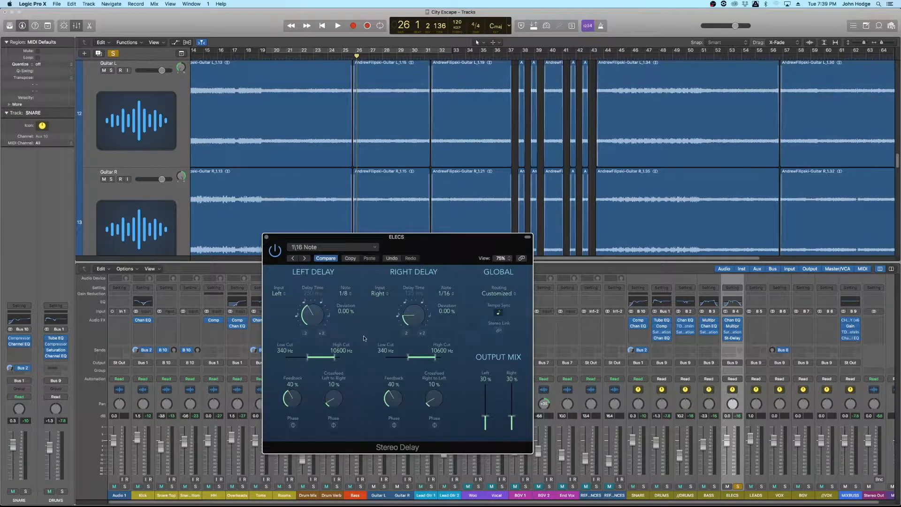
pyautogui.moveTo(412, 245); pyautogui.dragTo(395, 232)
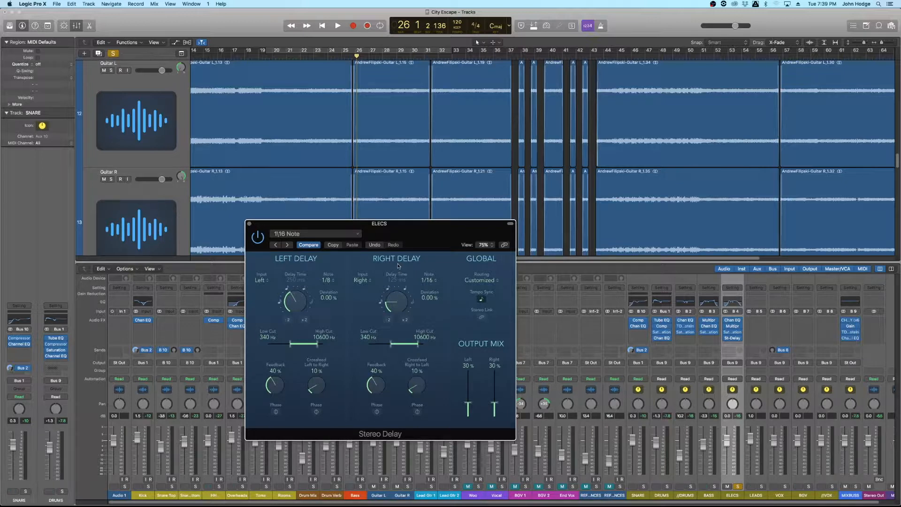
pyautogui.moveTo(413, 236); pyautogui.dragTo(398, 226)
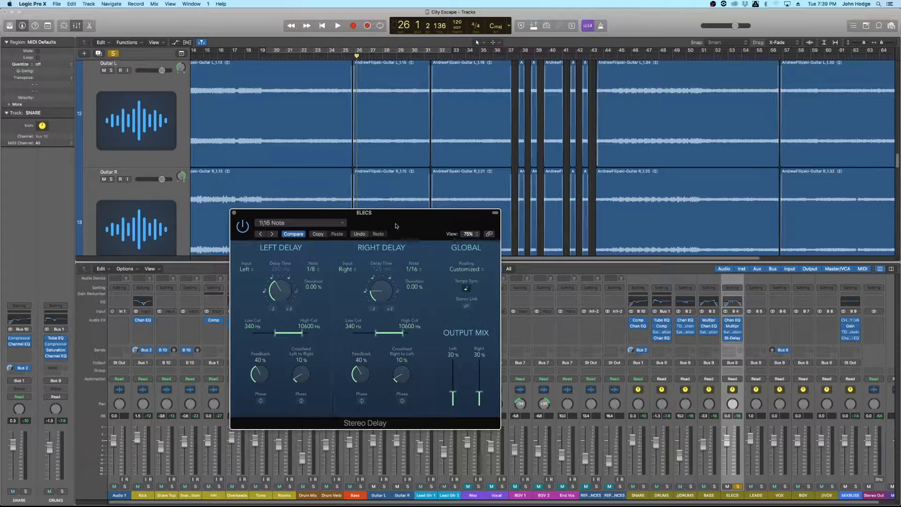
# Set the delay's output mix to 16 % left and 15 % right, its high cuts to 5000 Hz and 5300 Hz, and audition short bursts.
pyautogui.moveTo(453, 393)
pyautogui.mouseDown()
pyautogui.moveTo(456, 408)
pyautogui.moveTo(479, 404)
pyautogui.moveTo(458, 400)
pyautogui.mouseUp()
pyautogui.moveTo(303, 335); pyautogui.dragTo(299, 335)
pyautogui.moveTo(404, 336); pyautogui.dragTo(399, 336)
pyautogui.press('space')
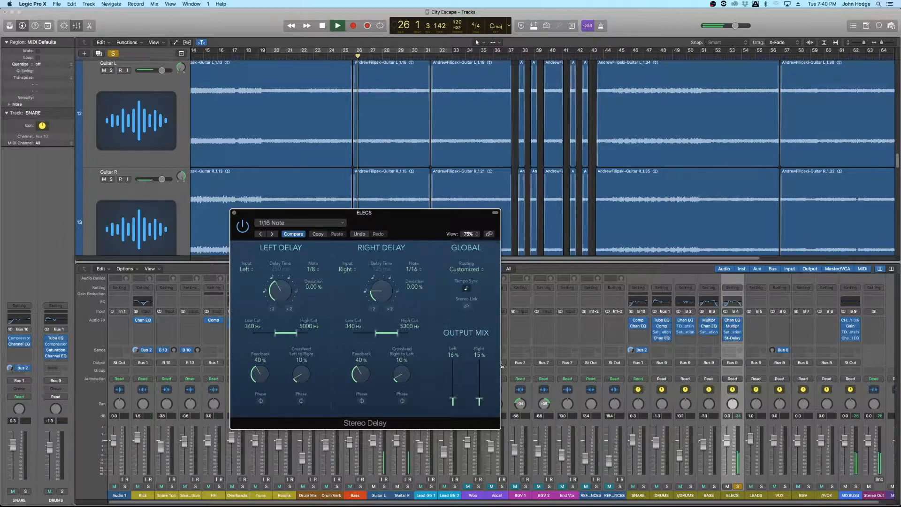
pyautogui.press('space')
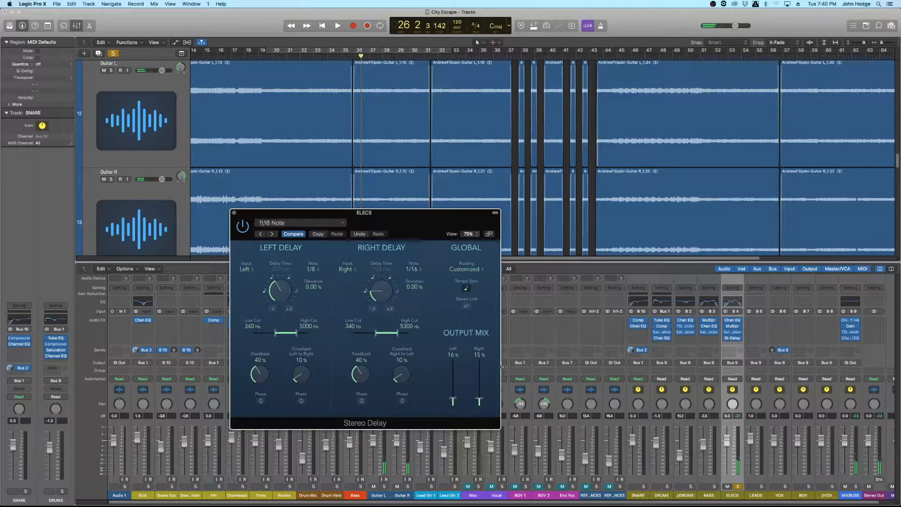
pyautogui.press('space')
pyautogui.press('space')
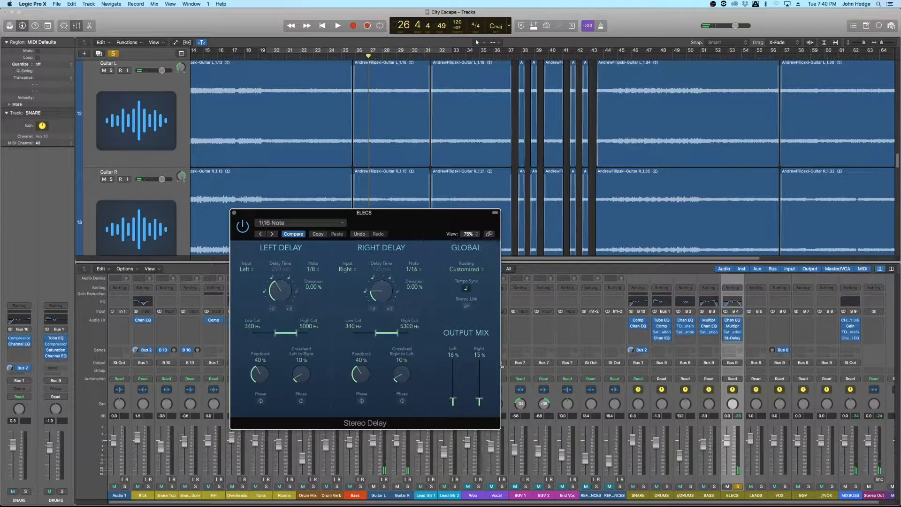
# Set both delay feedbacks to 30 %, high cuts to 4200 Hz left and 4400 Hz right, right low cut to 410 Hz, and audition it.
pyautogui.moveTo(363, 376); pyautogui.dragTo(367, 385)
pyautogui.moveTo(265, 374); pyautogui.dragTo(264, 381)
pyautogui.moveTo(275, 335); pyautogui.dragTo(277, 336)
pyautogui.moveTo(295, 336); pyautogui.dragTo(293, 335)
pyautogui.moveTo(398, 332); pyautogui.dragTo(397, 331)
pyautogui.press('space')
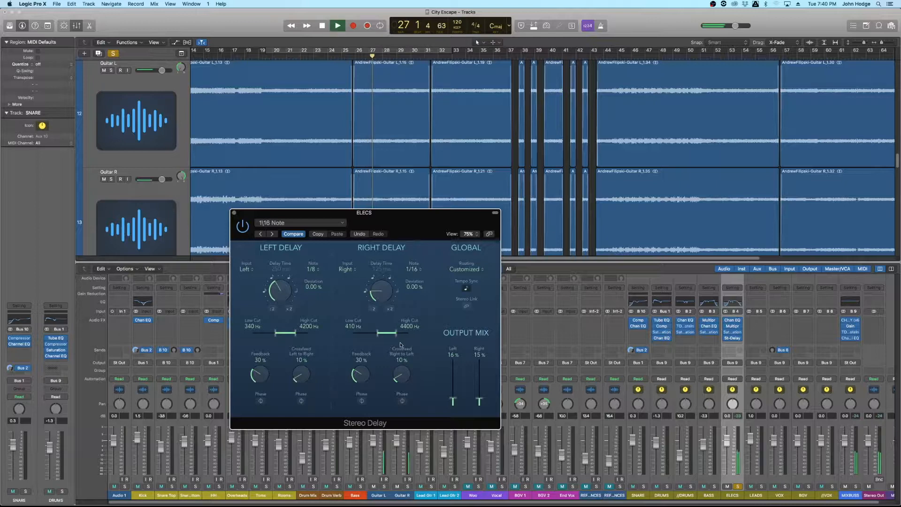
pyautogui.press('space')
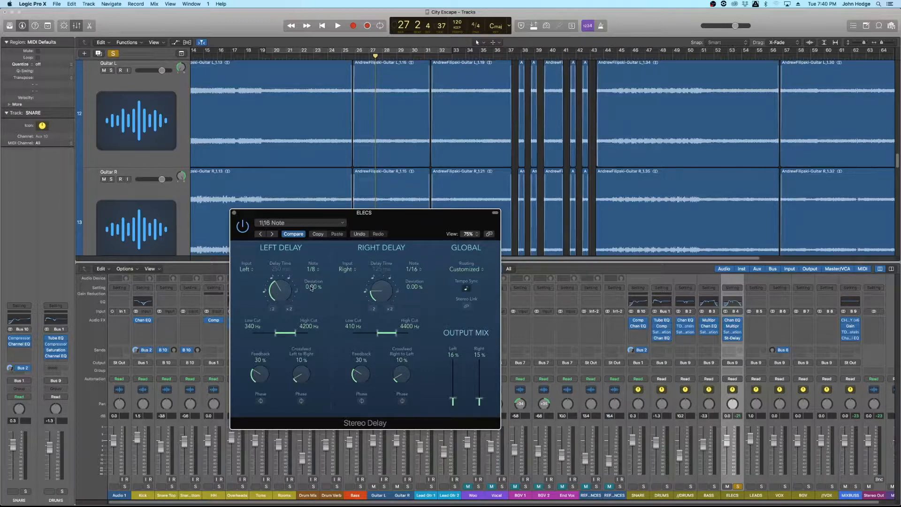
# Set the delay deviation to -4.33 % left and +1.67 % right, and unsolo the ELECS bus.
pyautogui.moveTo(415, 287); pyautogui.dragTo(417, 286)
pyautogui.moveTo(314, 287); pyautogui.dragTo(316, 290)
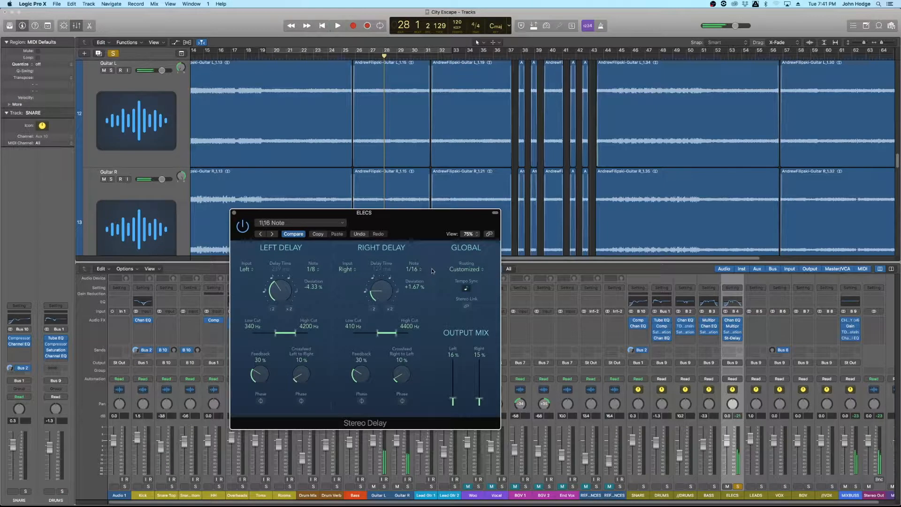
pyautogui.click(737, 487)
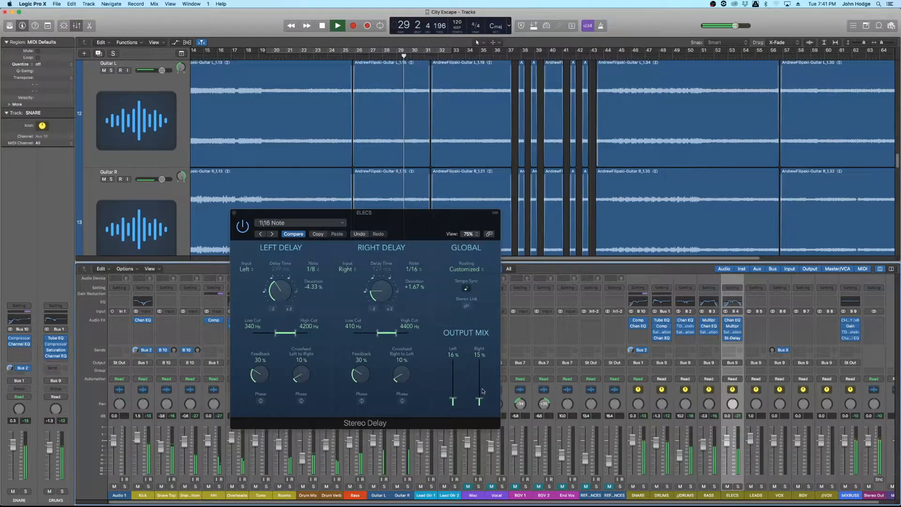
# Set the delay's output mix to 14 % left and 17 % right, and replay the full mix from about bar 31.
pyautogui.moveTo(479, 402); pyautogui.dragTo(479, 399)
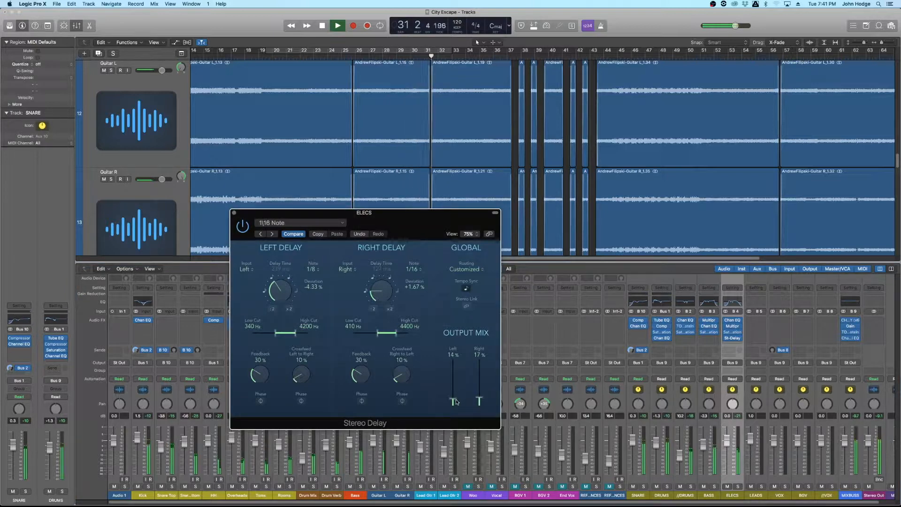
pyautogui.press('space')
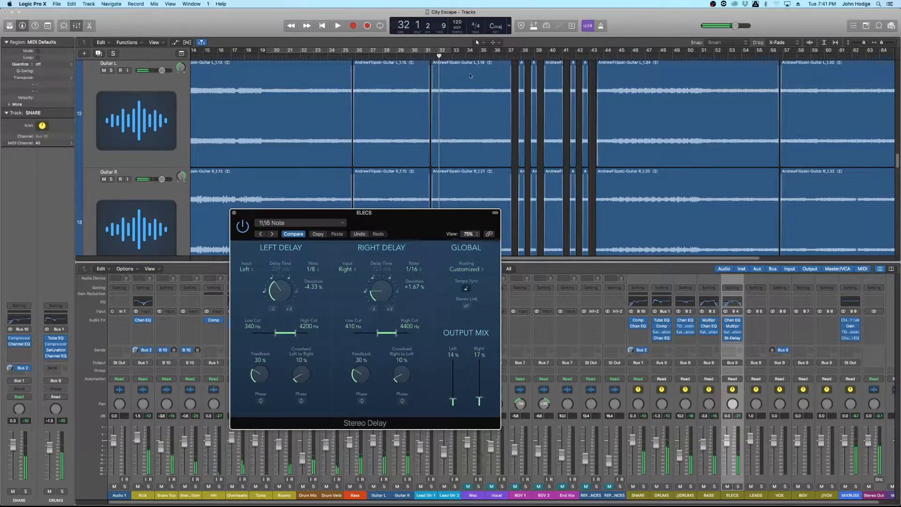
pyautogui.moveTo(501, 55); pyautogui.dragTo(424, 55)
pyautogui.press('space')
pyautogui.scroll(3, 444, 129)
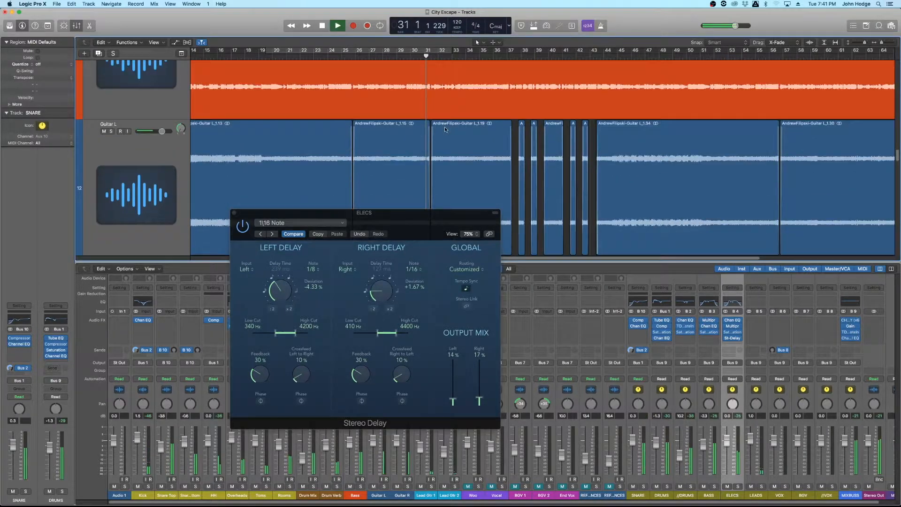
pyautogui.press('space')
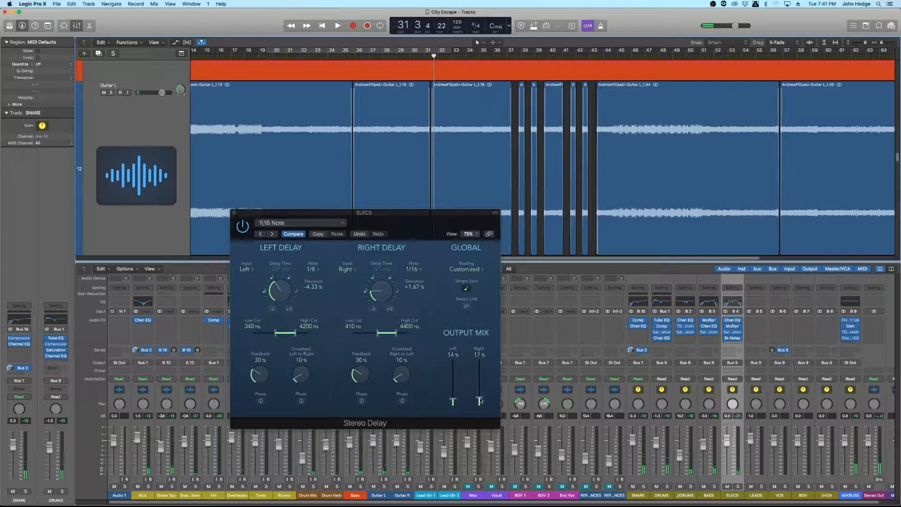
# Set the delay's output mix to 13 % left and 15 % right, and its deviation to -5.33 % left and +4.33 % right during playback.
pyautogui.click(453, 401)
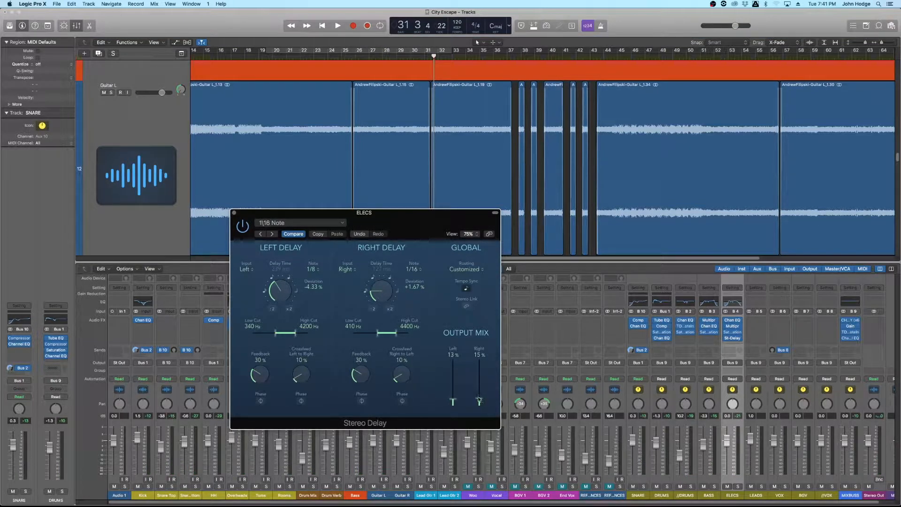
pyautogui.click(341, 56)
pyautogui.press('space')
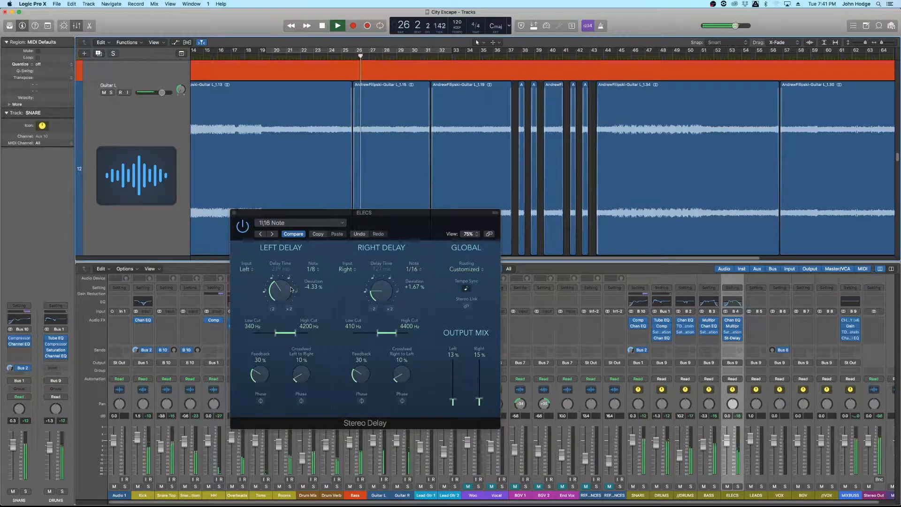
pyautogui.moveTo(408, 290); pyautogui.dragTo(409, 287)
pyautogui.moveTo(311, 287); pyautogui.dragTo(311, 289)
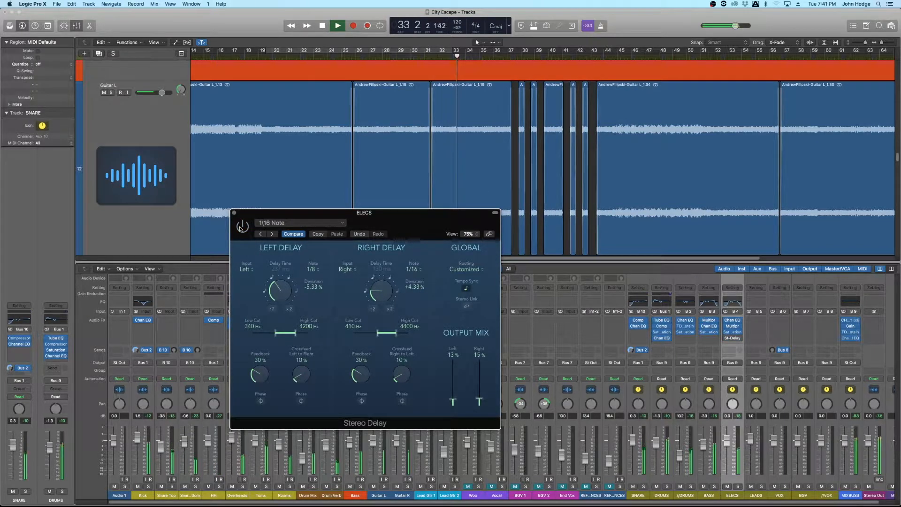
pyautogui.press('space')
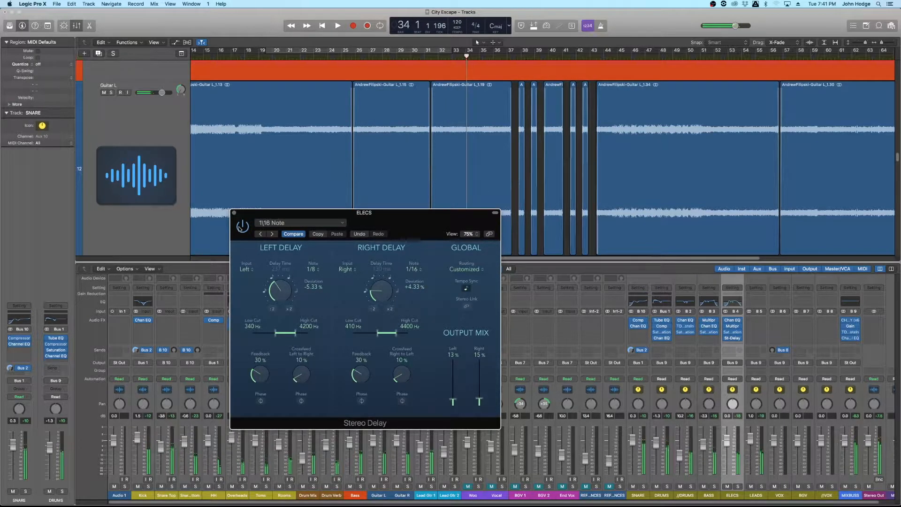
# Play the full mix from about bar 36 and compare it with the Stereo Delay bypassed and engaged.
pyautogui.click(503, 61)
pyautogui.press('space')
pyautogui.click(504, 57)
pyautogui.press('super+Up')
pyautogui.press('super+Left')
pyautogui.press('super+Left')
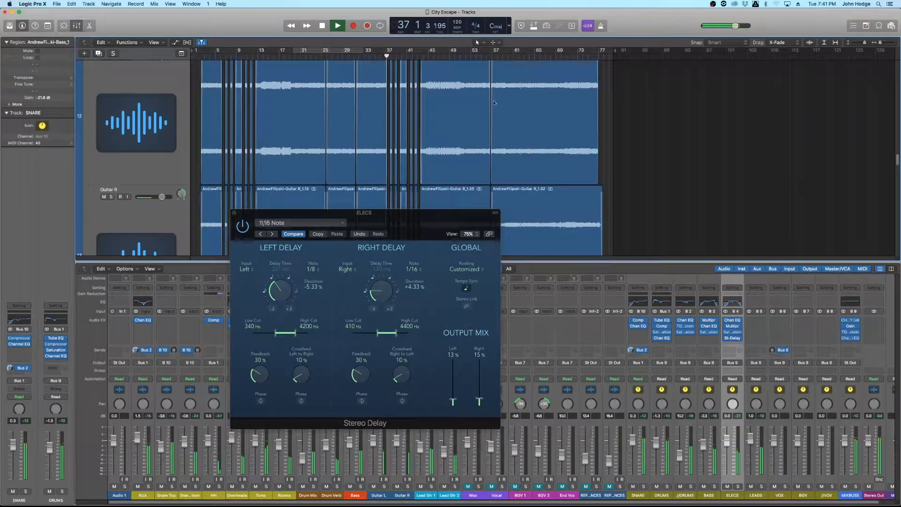
pyautogui.click(242, 230)
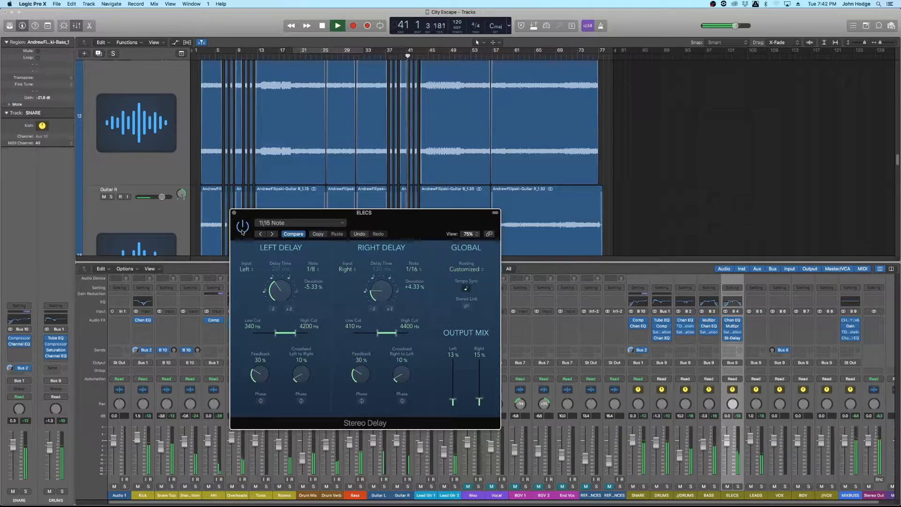
pyautogui.press('space')
# Solo the ELECS bus and place the playhead at bar 55.
pyautogui.press('super+Up')
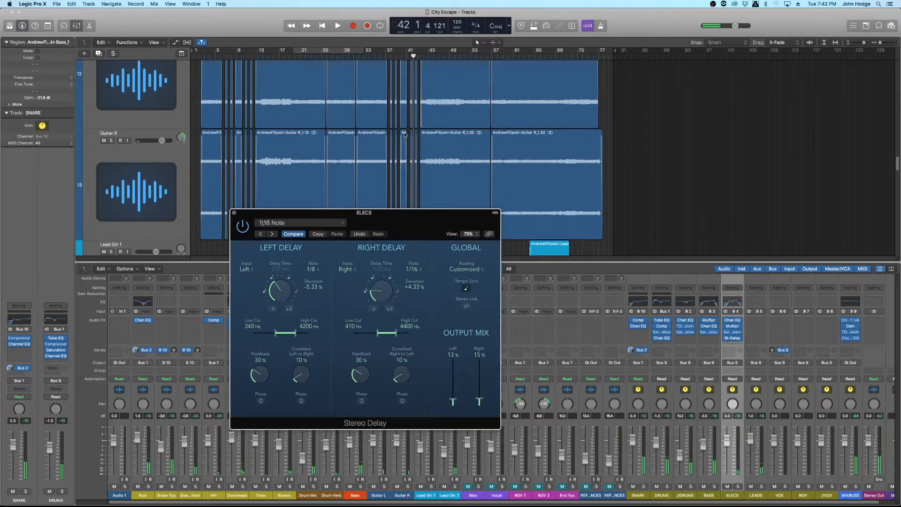
pyautogui.press('super+Right')
pyautogui.press('super+Right')
pyautogui.press('super+Right')
pyautogui.click(738, 486)
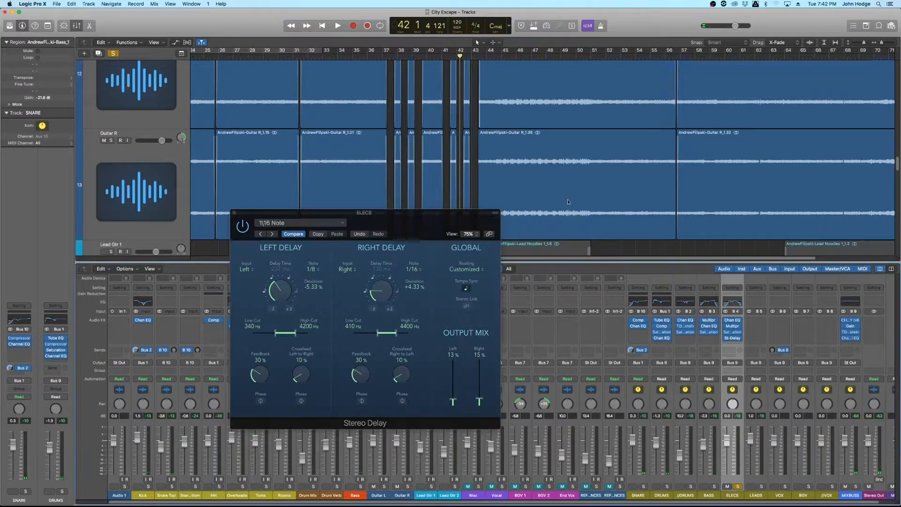
pyautogui.press('super+Up')
pyautogui.press('super+Left')
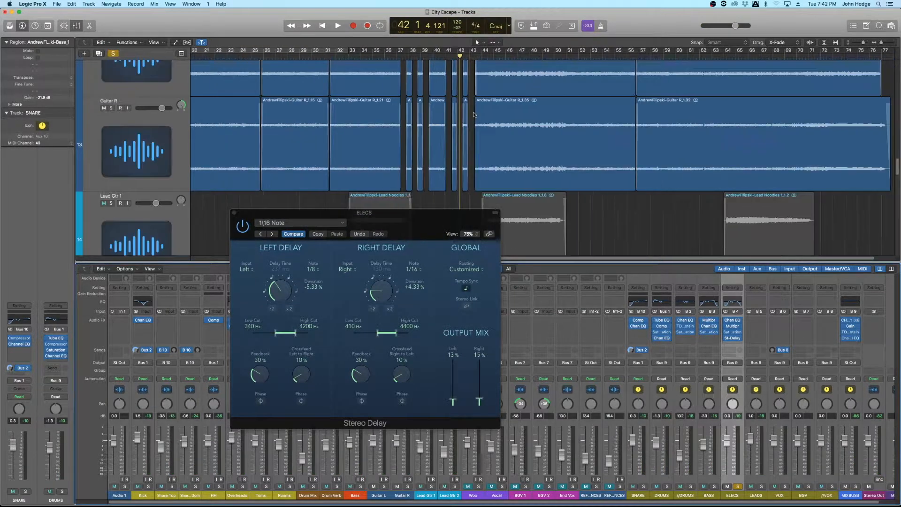
pyautogui.press('super+Left')
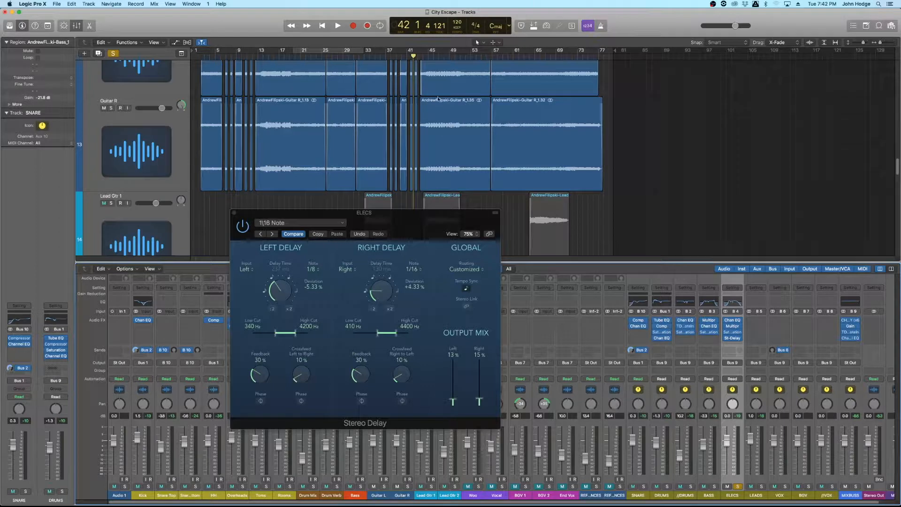
pyautogui.click(482, 56)
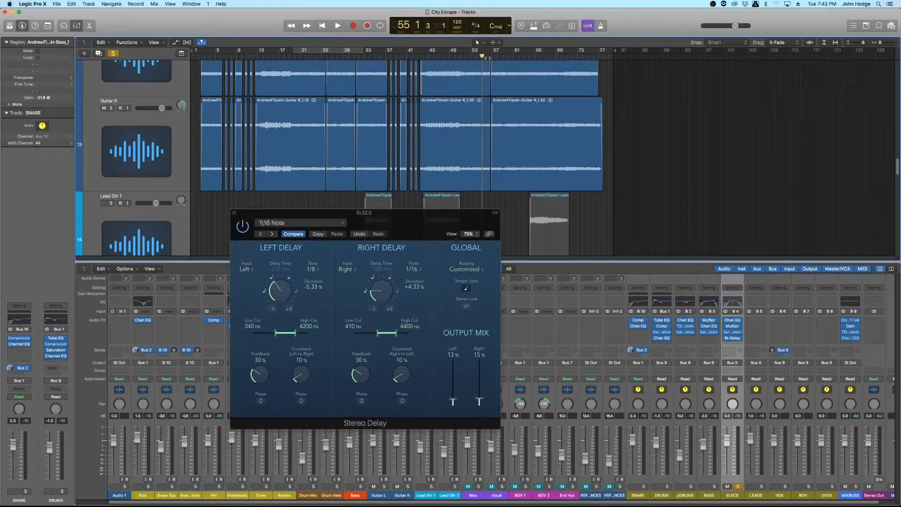
# Play the soloed guitars from bar 55, bypassing and re-enabling the Stereo Delay to compare the sound.
pyautogui.press('super+Right')
pyautogui.press('super+Right')
pyautogui.hscroll(1, 489, 83)
pyautogui.press('super+Right')
pyautogui.press('super+Right')
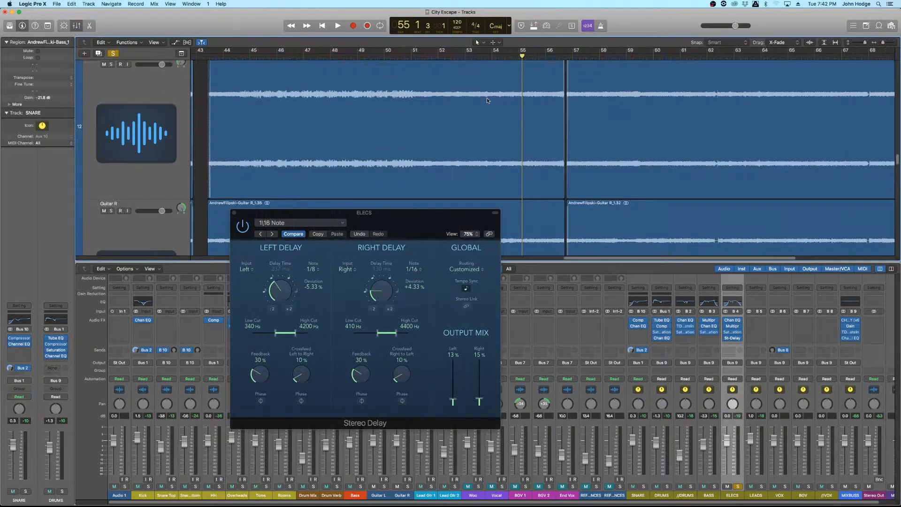
pyautogui.hscroll(2, 486, 97)
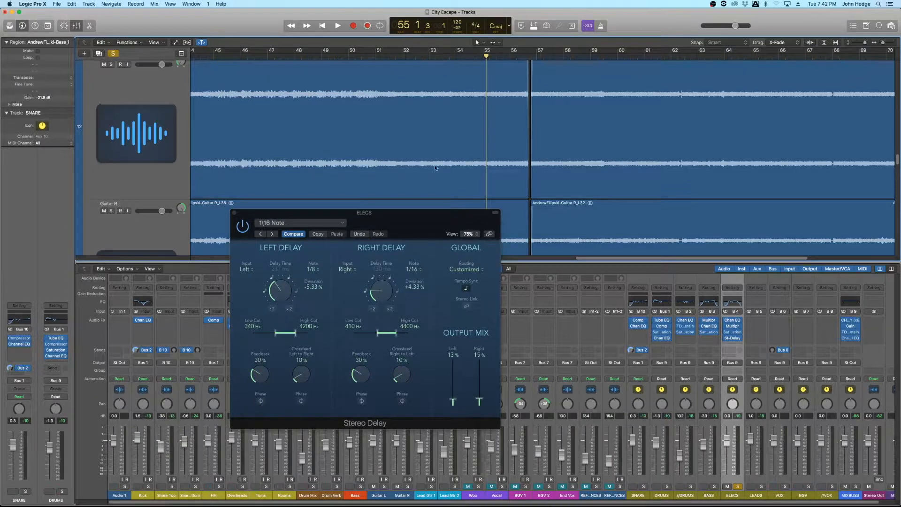
pyautogui.press('space')
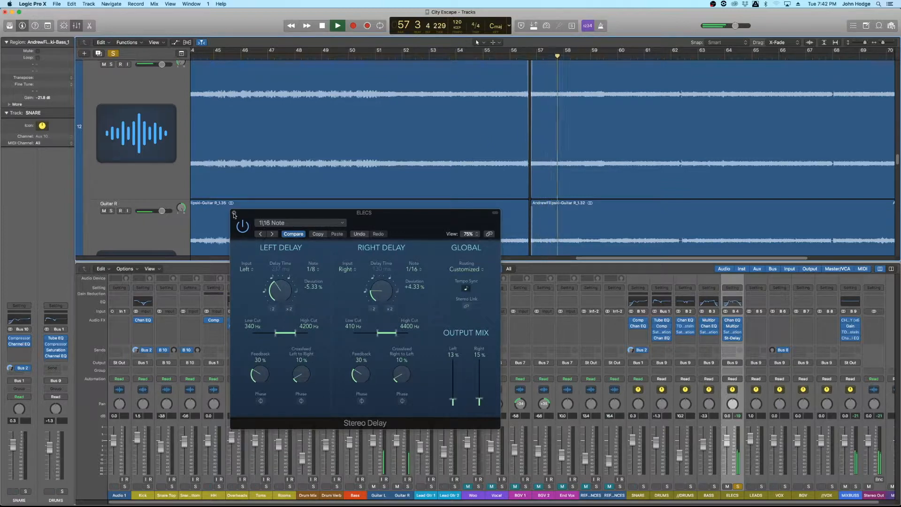
pyautogui.click(246, 227)
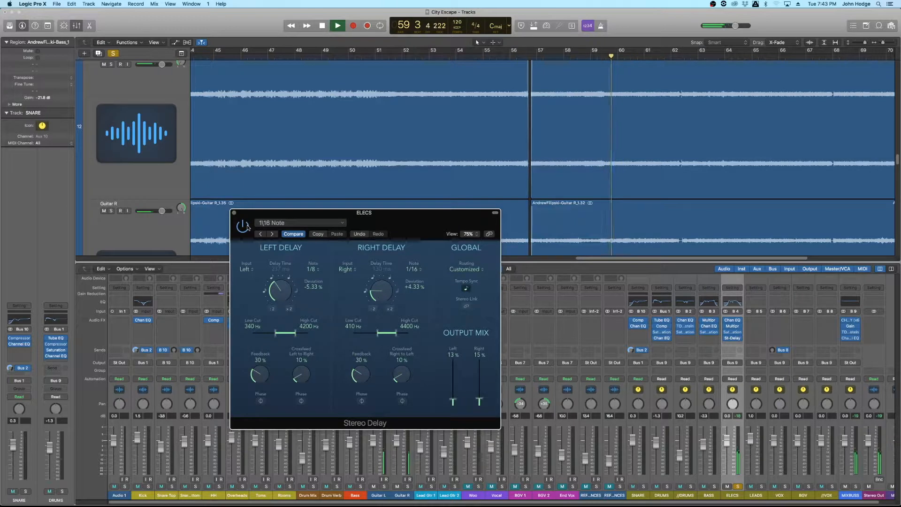
pyautogui.click(245, 230)
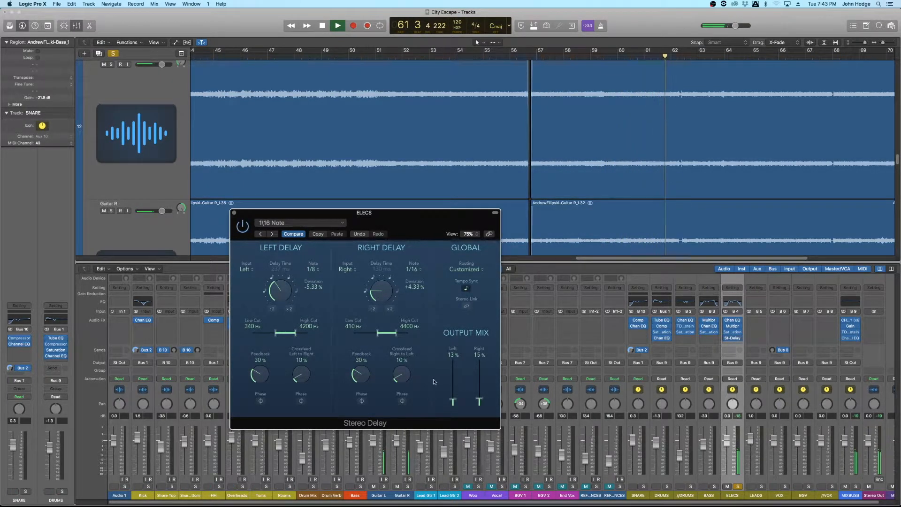
# Push the delay's output mix to 64 % left and 43 % right, and pull both sides down to 0 %.
pyautogui.moveTo(478, 401); pyautogui.dragTo(453, 375)
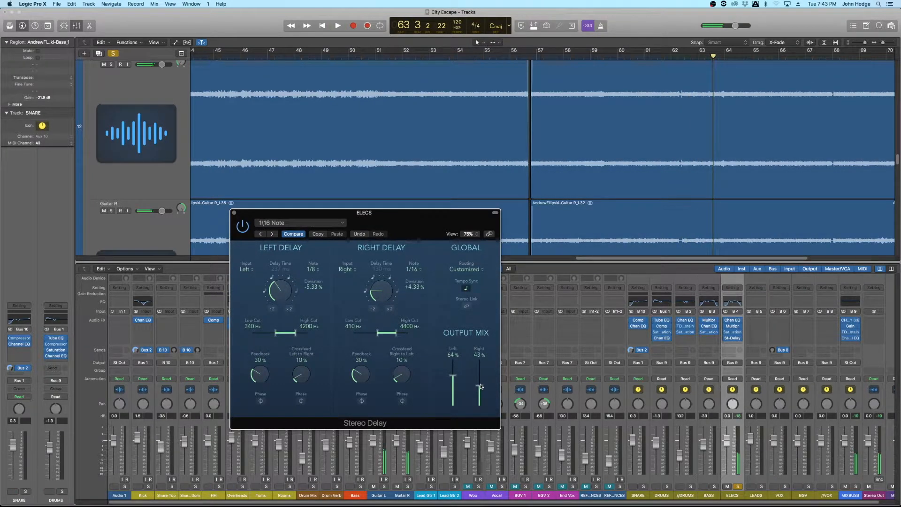
pyautogui.moveTo(481, 386); pyautogui.dragTo(479, 408)
pyautogui.moveTo(453, 375); pyautogui.dragTo(460, 428)
pyautogui.press('space')
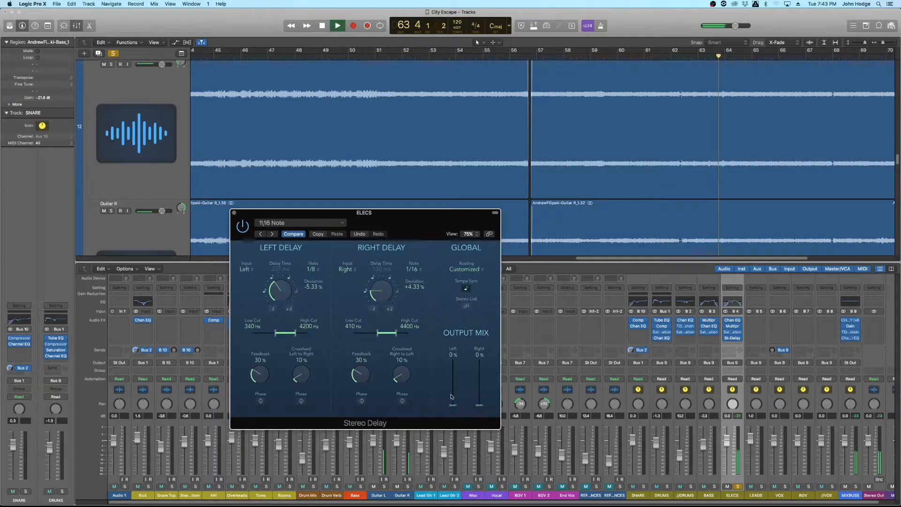
# Raise the delay's output mix to 12 % left and 10 % right while auditioning the soloed guitars.
pyautogui.moveTo(454, 408); pyautogui.dragTo(453, 402)
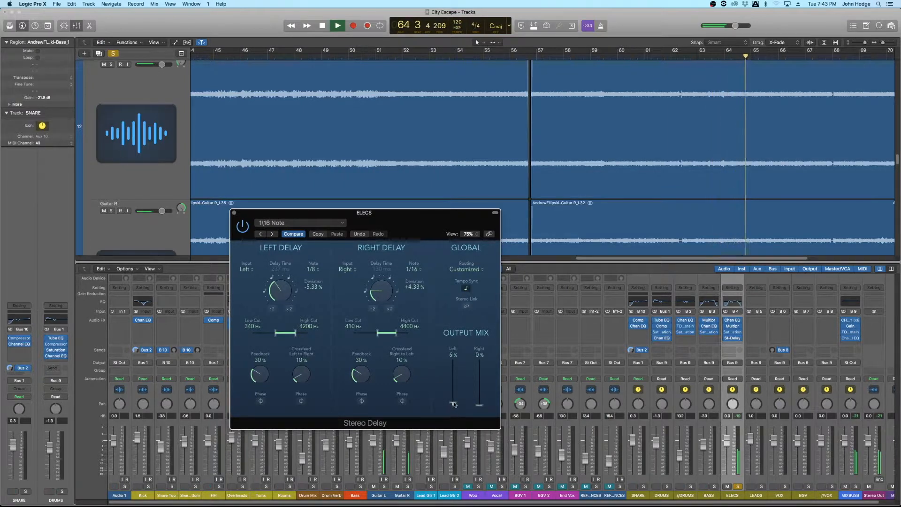
pyautogui.moveTo(480, 406); pyautogui.dragTo(479, 401)
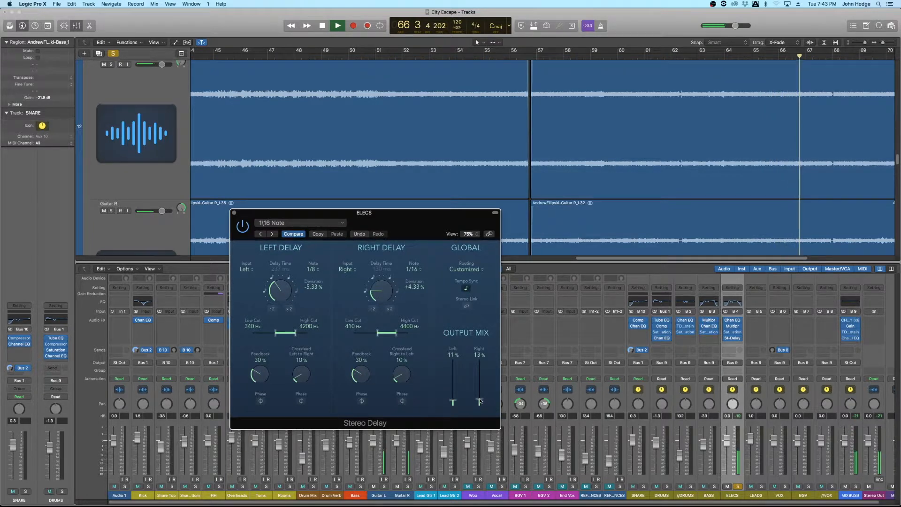
pyautogui.press('space')
pyautogui.moveTo(453, 401); pyautogui.dragTo(454, 401)
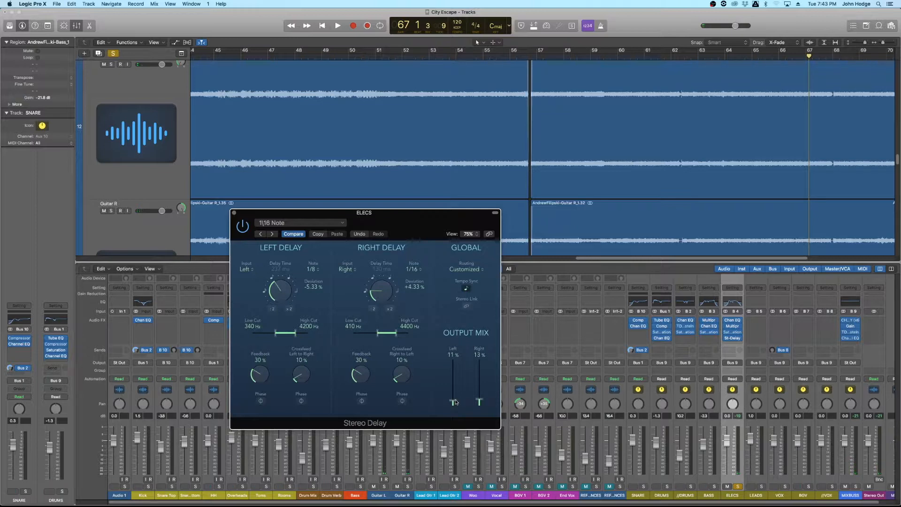
pyautogui.press('space')
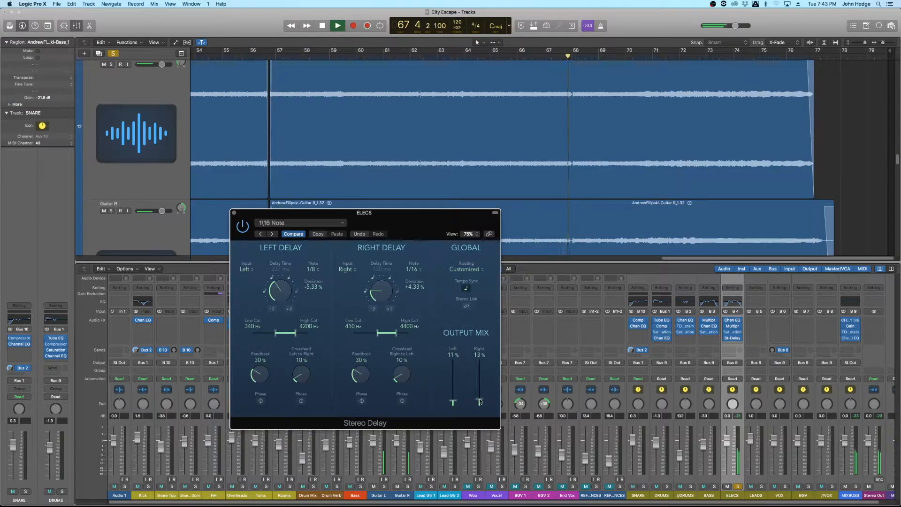
pyautogui.moveTo(454, 401); pyautogui.dragTo(479, 402)
pyautogui.press('space')
pyautogui.press('space')
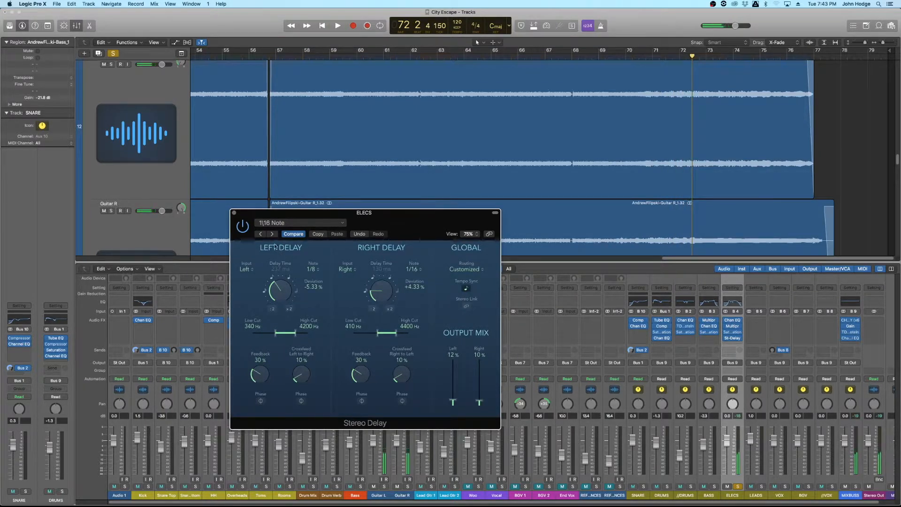
# Listen to the end of the guitar parts from about bar 76 and close the Stereo Delay window.
pyautogui.press('space')
pyautogui.click(801, 56)
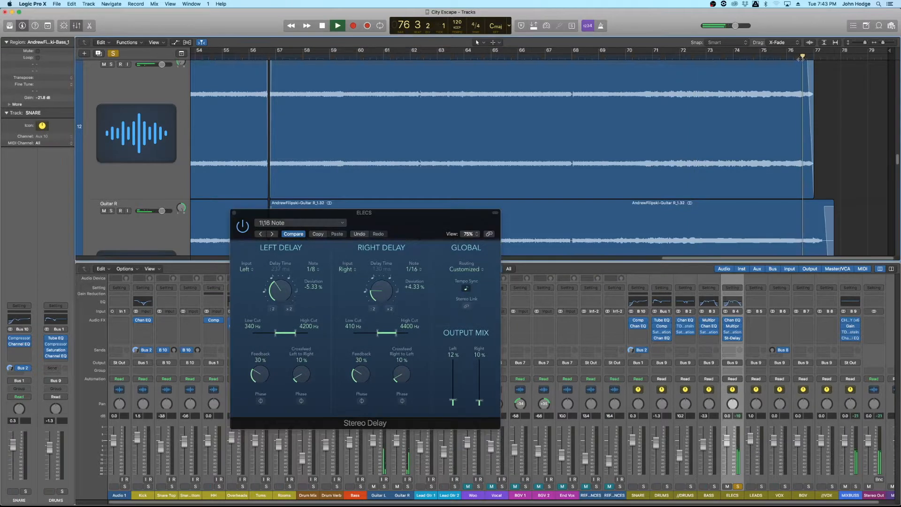
pyautogui.press('space')
pyautogui.click(234, 213)
# Clear the active solo so the whole arrangement plays again.
pyautogui.press('super+Up')
pyautogui.press('super+Up')
pyautogui.press('super+Left')
pyautogui.press('super+Left')
pyautogui.press('super+Left')
pyautogui.press('super+Left')
pyautogui.press('super+Left')
pyautogui.press('super+Left')
pyautogui.press('super+Left')
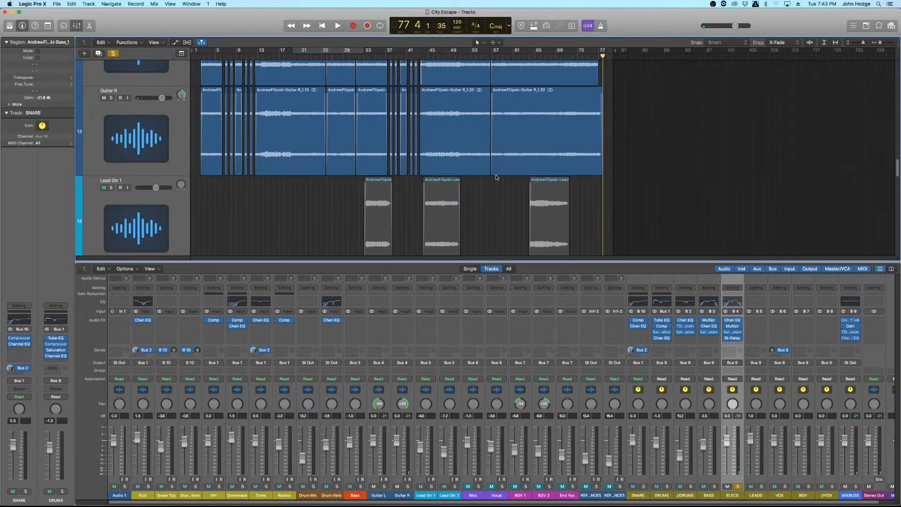
pyautogui.press('super+Up')
pyautogui.press('super+Up')
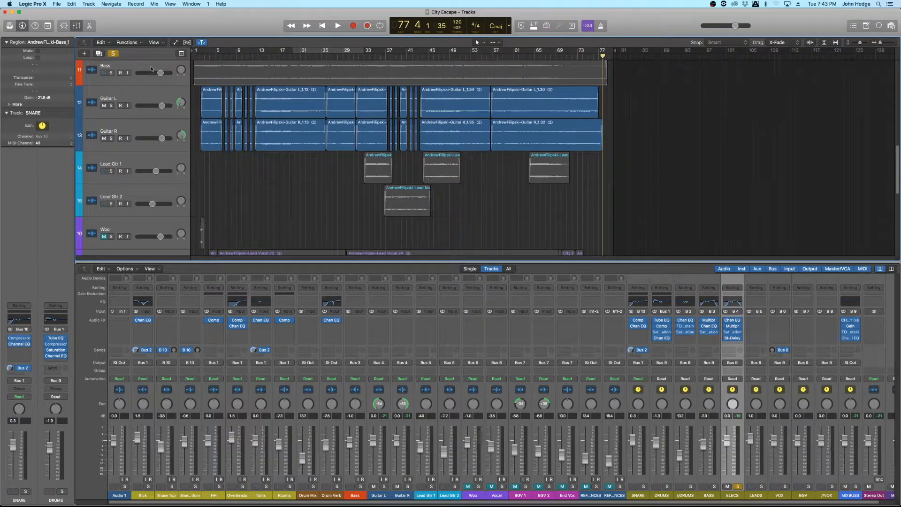
pyautogui.click(113, 54)
# Cycle the song from about bar 20 to bar 33 and lower the Guitar L fader to -0.7 dB during playback.
pyautogui.moveTo(291, 55); pyautogui.dragTo(364, 55)
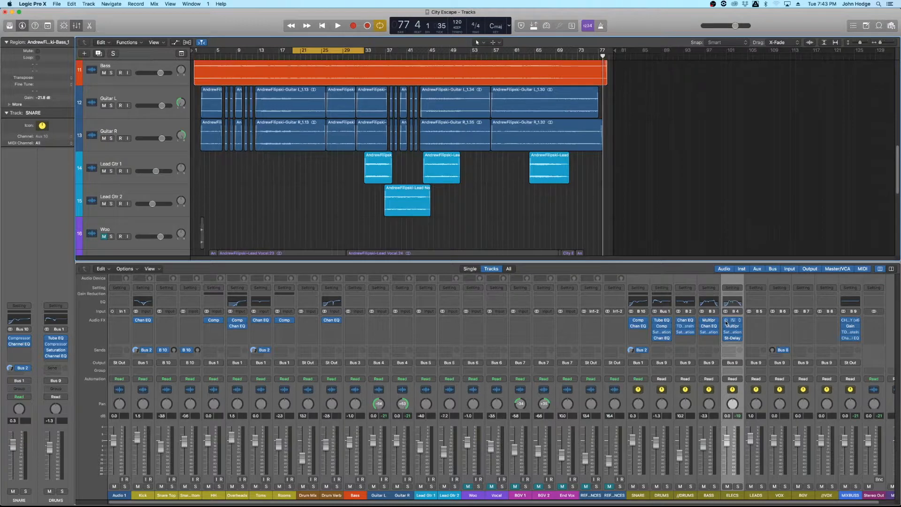
pyautogui.press('space')
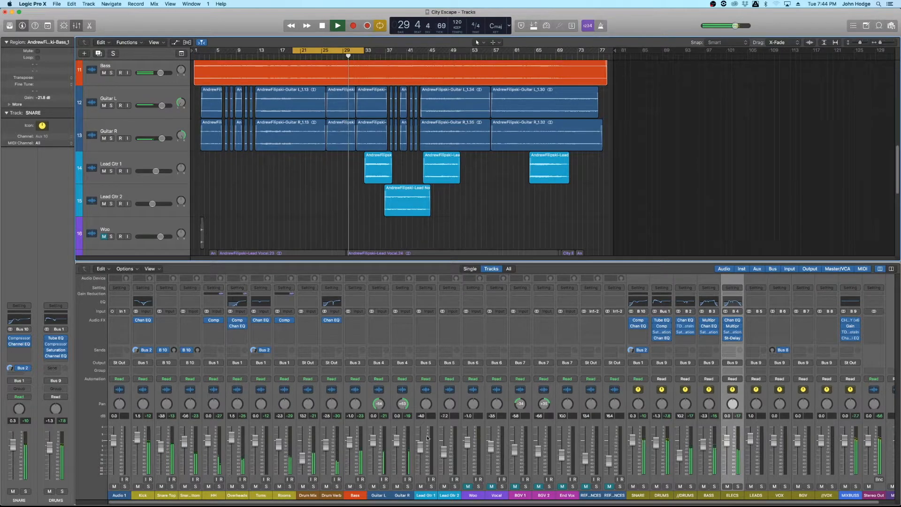
pyautogui.moveTo(373, 441); pyautogui.dragTo(376, 444)
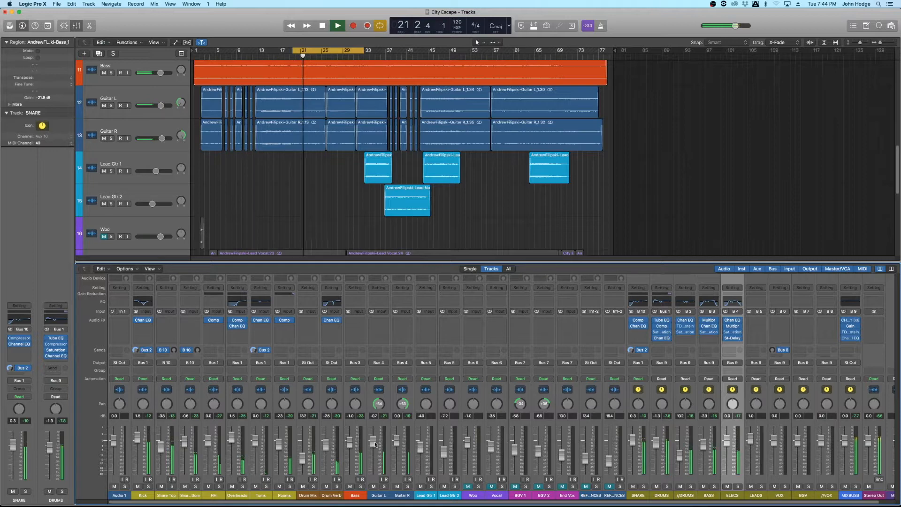
pyautogui.press('space')
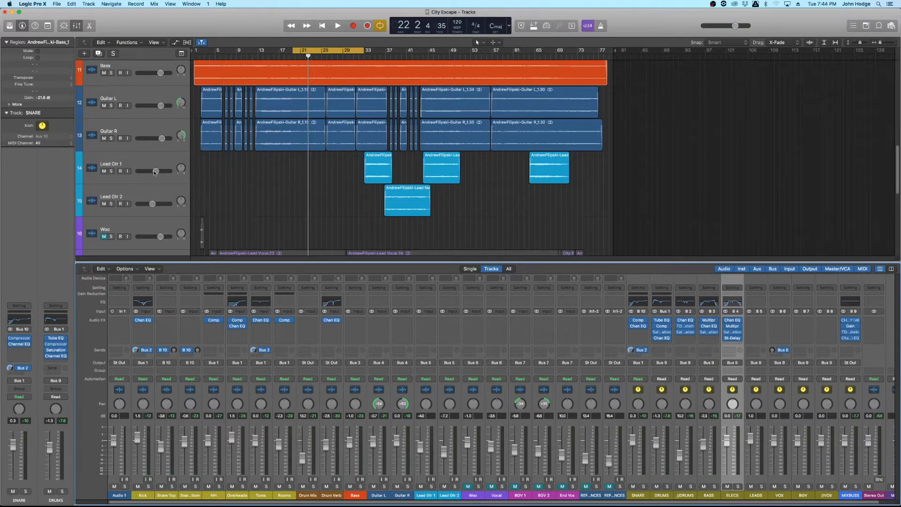
pyautogui.click(282, 203)
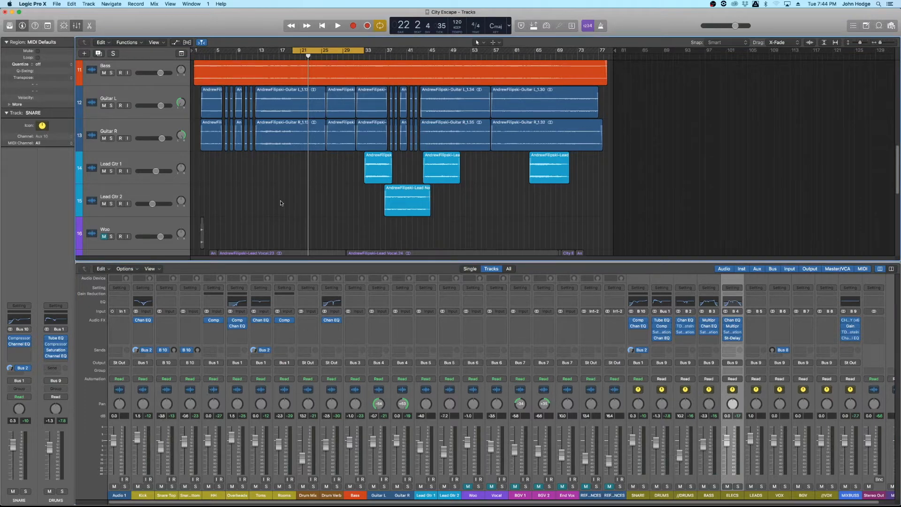